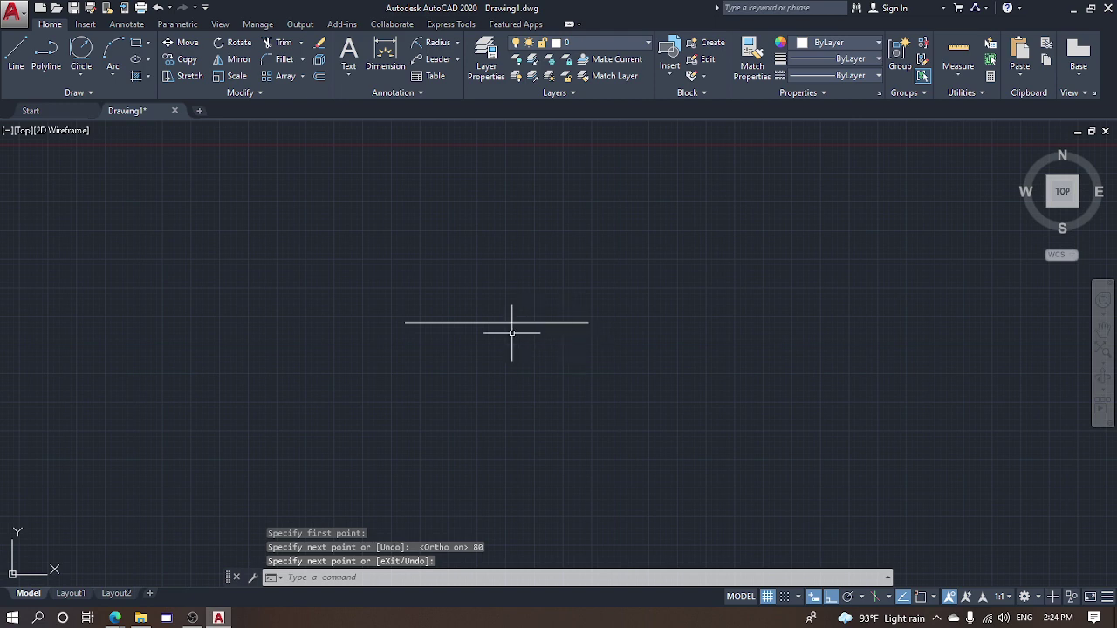
With object snap on, draw a 30-unit vertical line upward from the midpoint of the horizontal line
{"action": "key", "text": "Return"}
{"action": "key", "text": "Return"}
{"action": "scroll", "coordinate": [497, 319], "scroll_direction": "up", "scroll_amount": 2}
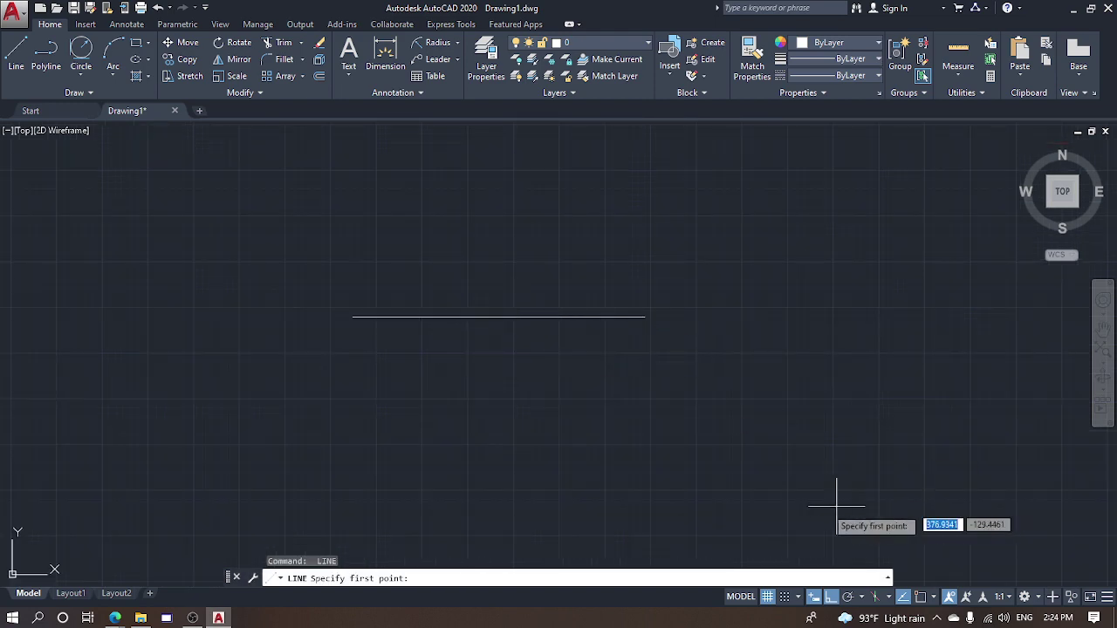
{"action": "left_click", "coordinate": [922, 596]}
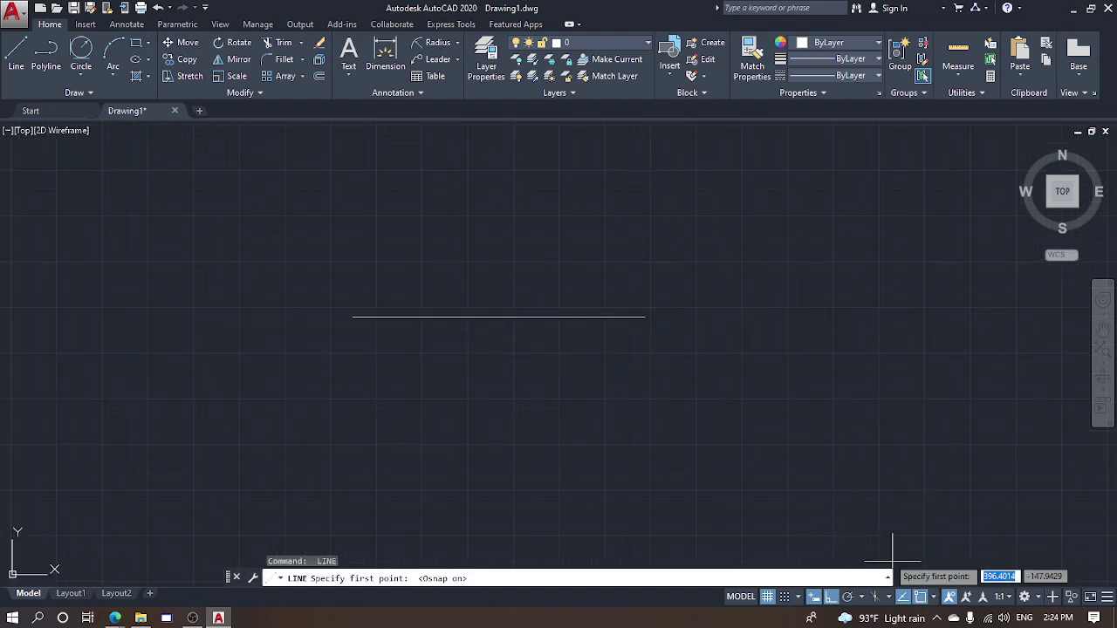
{"action": "left_click", "coordinate": [500, 317]}
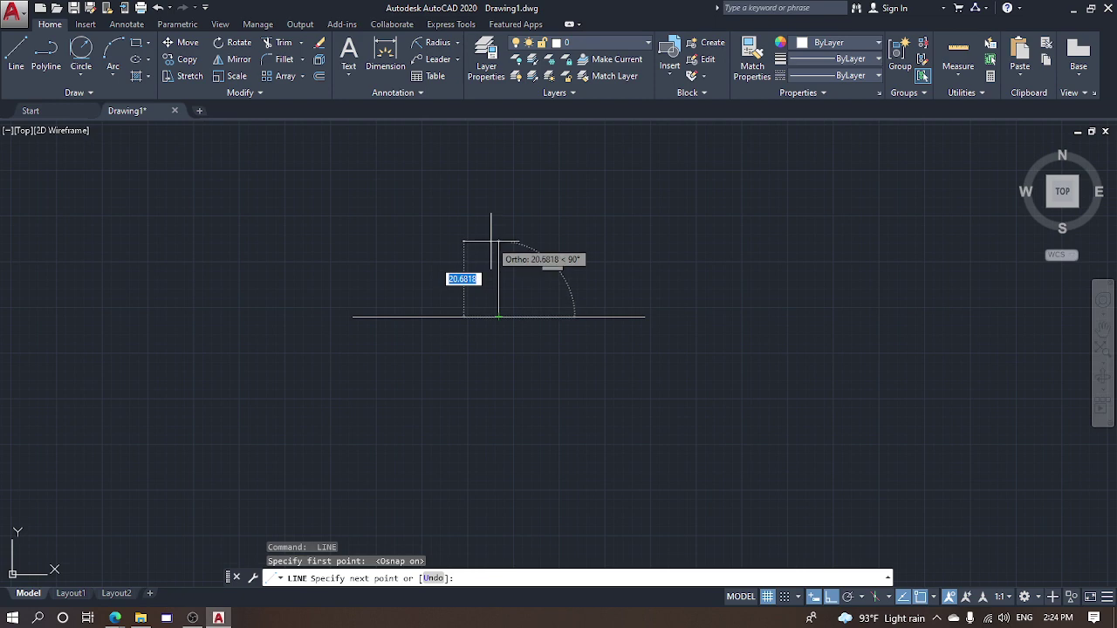
{"action": "type", "text": "30"}
{"action": "key", "text": "Return"}
{"action": "key", "text": "Return"}
Draw a second 30-unit vertical line downward from the midpoint of the horizontal line
{"action": "key", "text": "Return"}
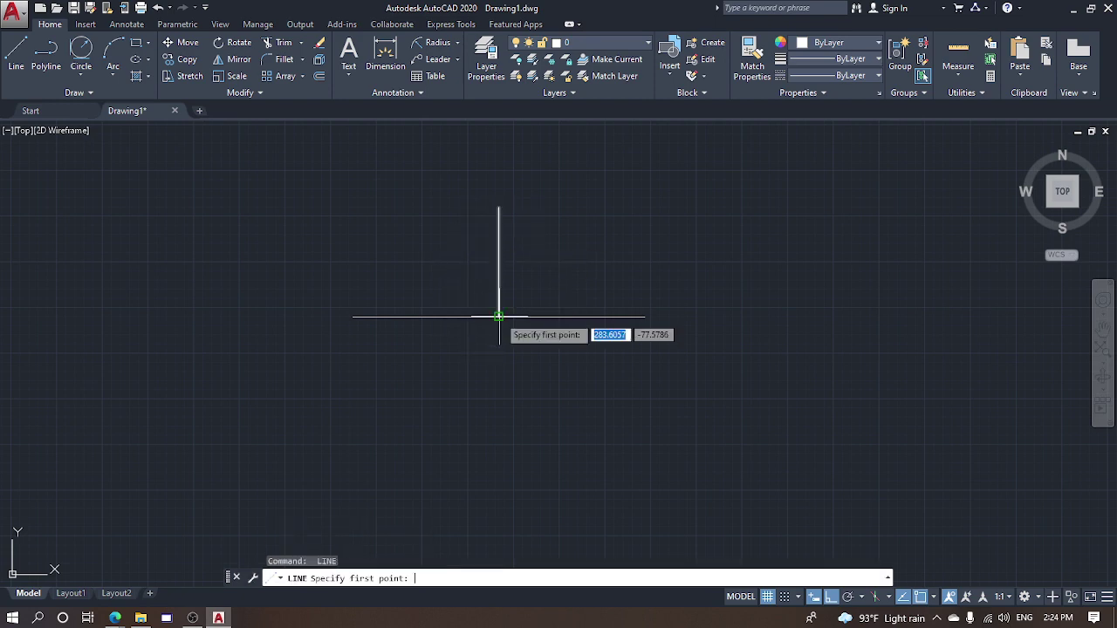
{"action": "type", "text": "30"}
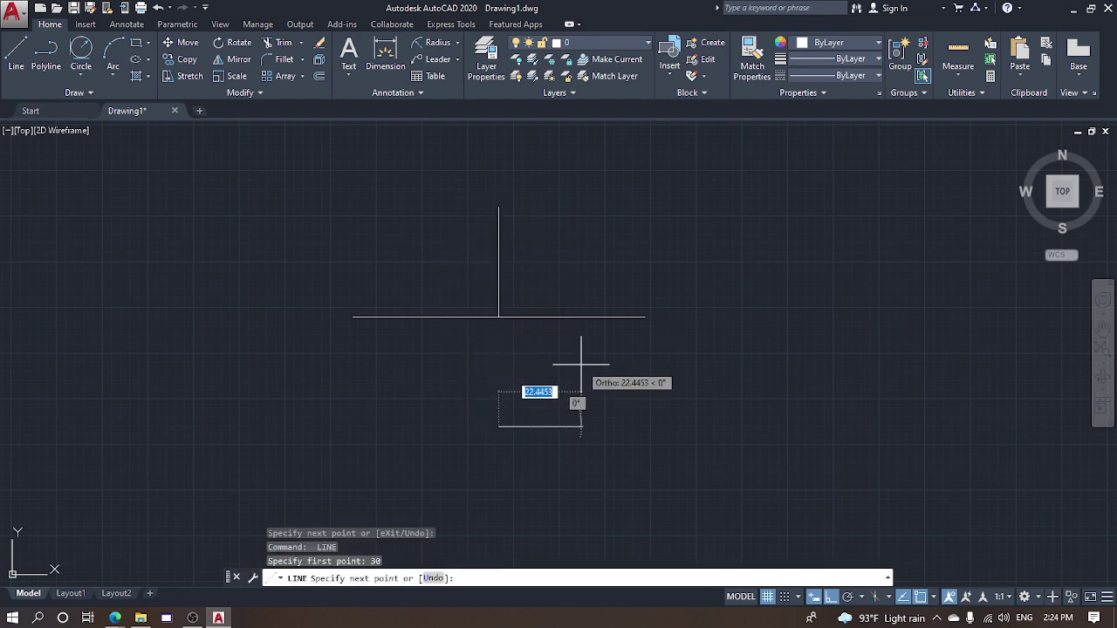
{"action": "key", "text": "Return"}
{"action": "key", "text": "Escape"}
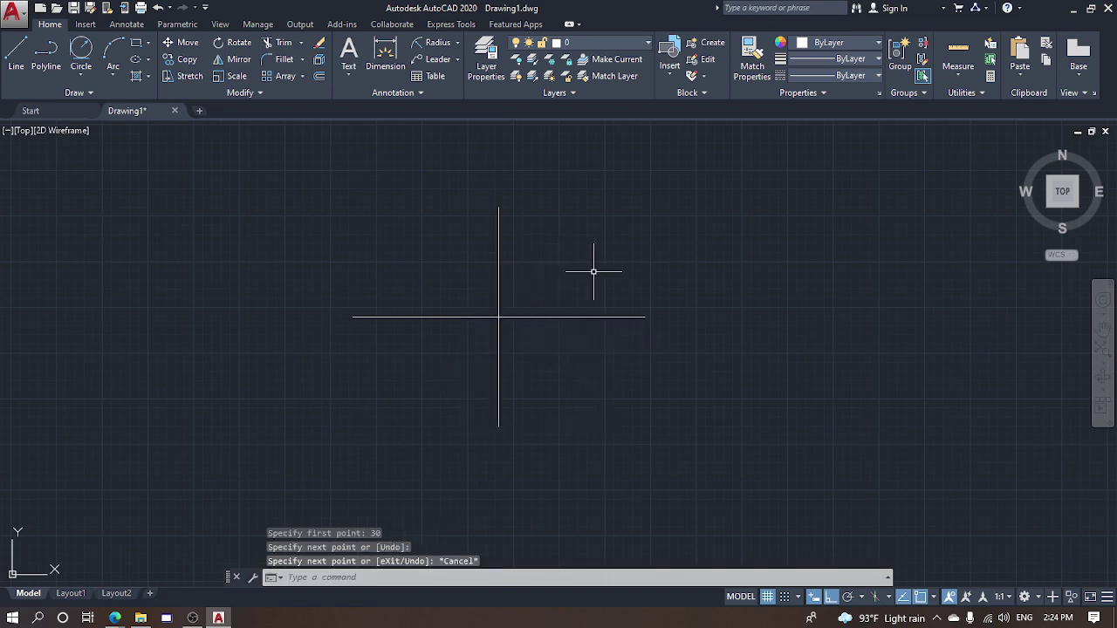
Draw an ellipse centred on the intersection of the lines, with its axes reaching the upper vertical and right horizontal line ends
{"action": "left_click", "coordinate": [135, 60]}
{"action": "left_click", "coordinate": [524, 318]}
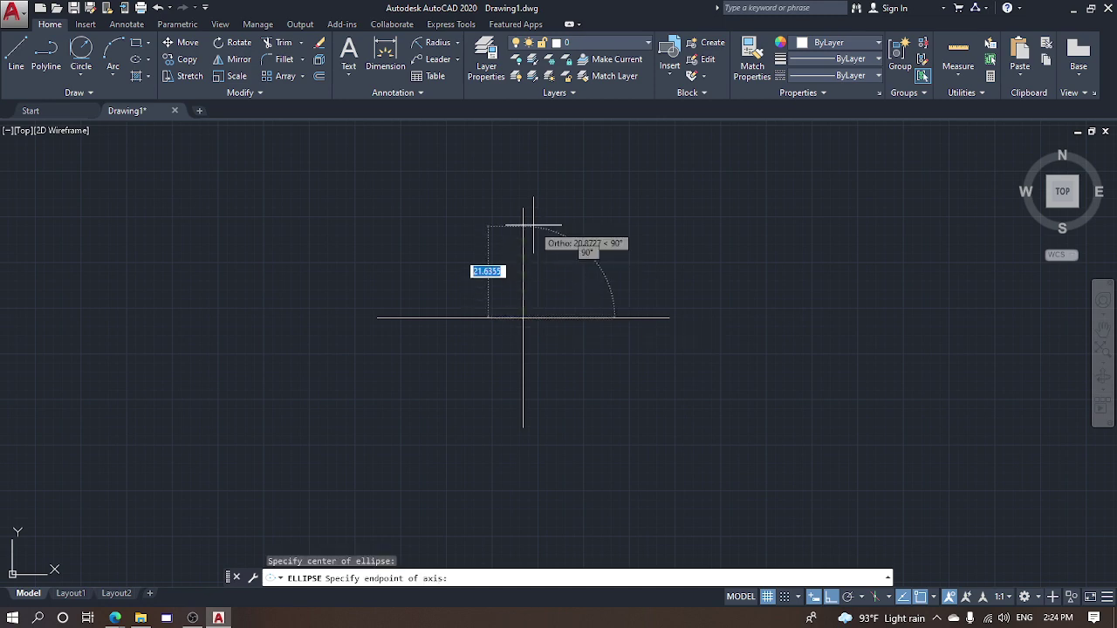
{"action": "left_click", "coordinate": [523, 208]}
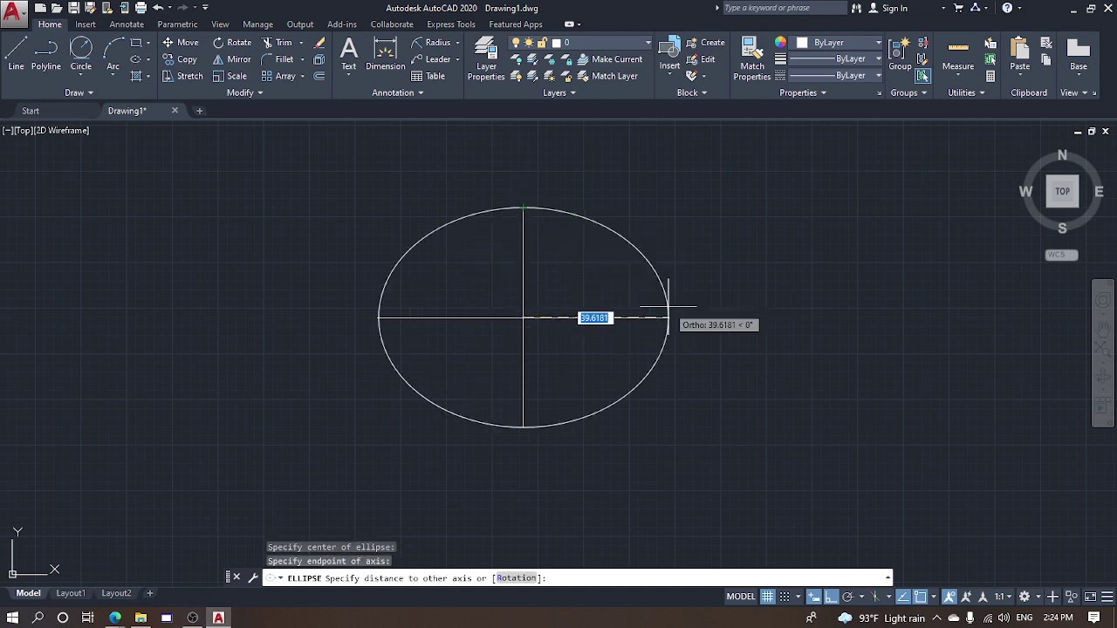
{"action": "left_click", "coordinate": [668, 318]}
{"action": "key", "text": "Escape"}
{"action": "key", "text": "Escape"}
{"action": "key", "text": "Escape"}
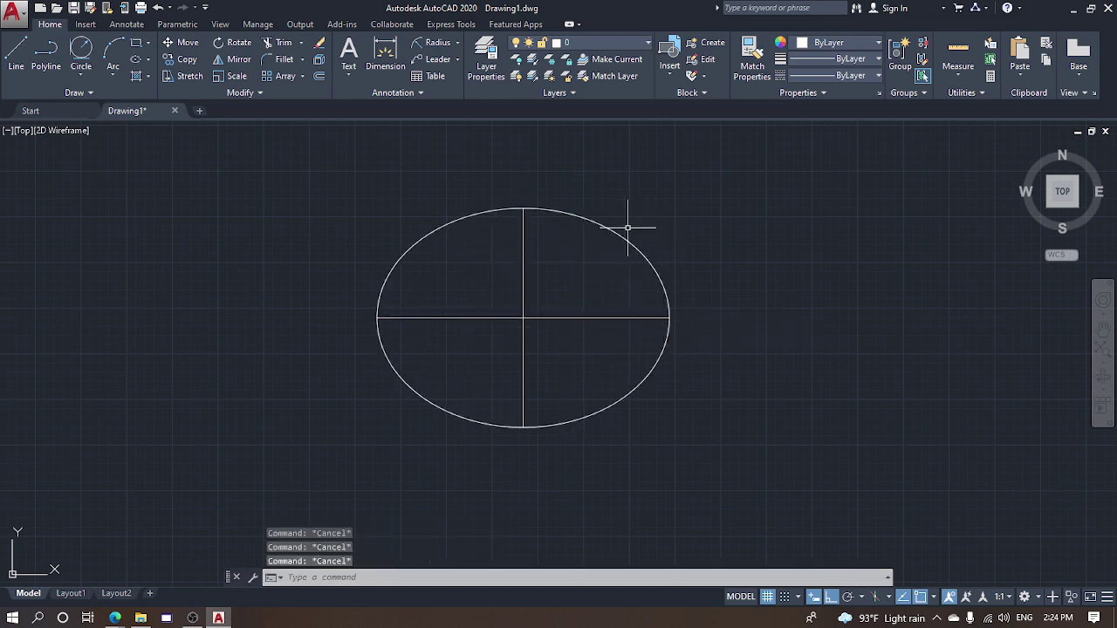
Offset the ellipse inward by 5, then offset the resulting ellipse inward by 5 again
{"action": "left_click_drag", "start_coordinate": [628, 226], "coordinate": [591, 242]}
{"action": "scroll", "coordinate": [575, 267], "scroll_direction": "up", "scroll_amount": 2}
{"action": "type", "text": "o"}
{"action": "key", "text": "Return"}
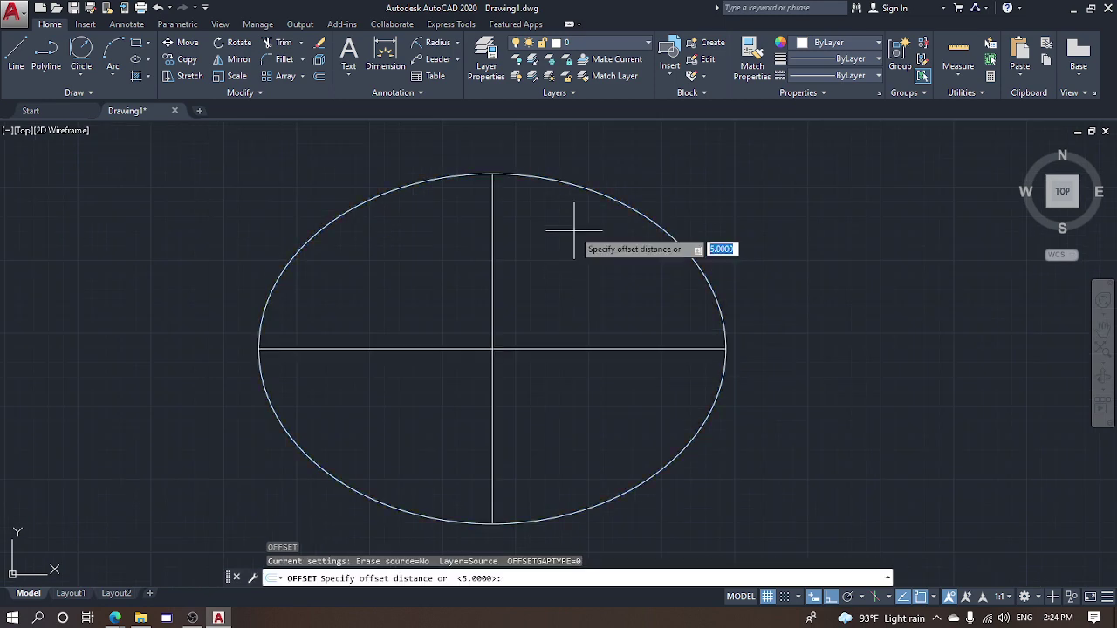
{"action": "left_click", "coordinate": [548, 179]}
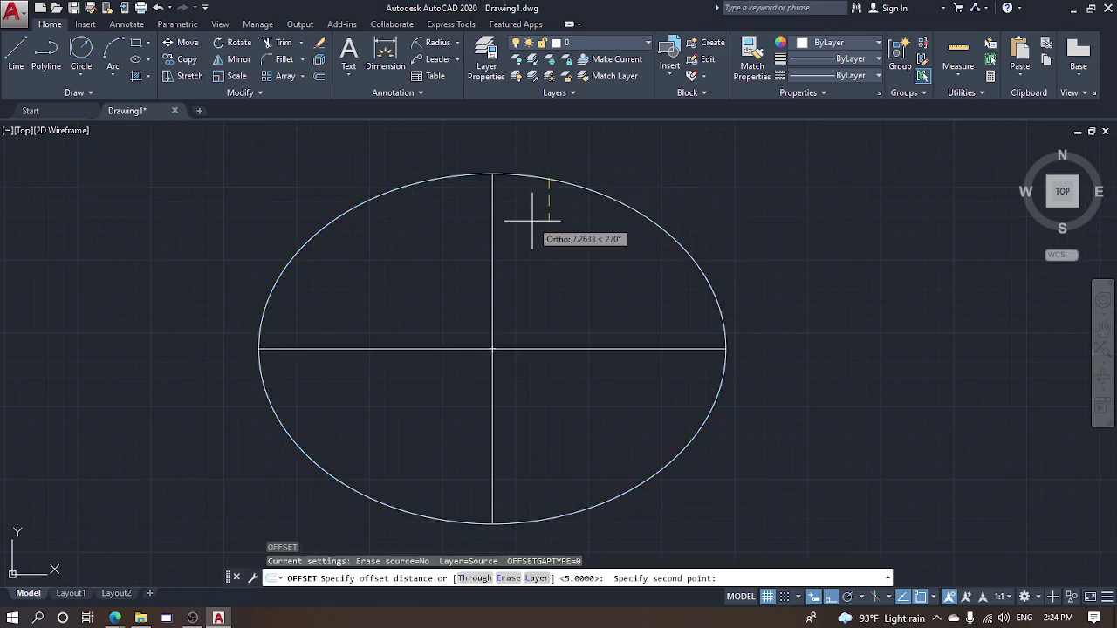
{"action": "type", "text": "5"}
{"action": "key", "text": "Return"}
{"action": "left_click", "coordinate": [532, 180]}
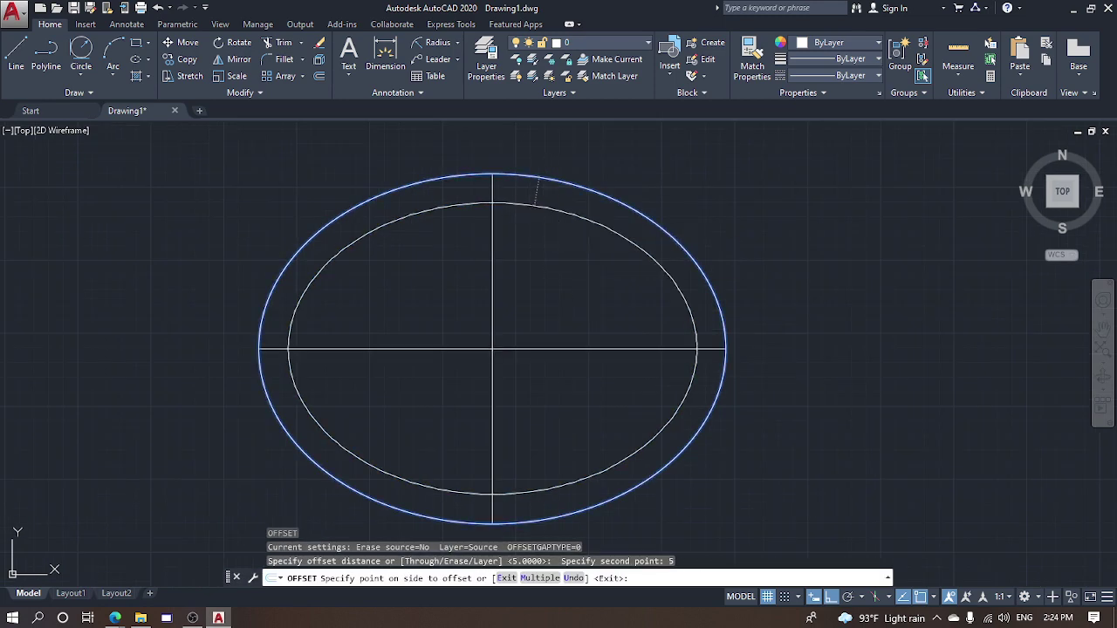
{"action": "left_click", "coordinate": [536, 196]}
{"action": "left_click", "coordinate": [539, 207]}
{"action": "left_click", "coordinate": [526, 246]}
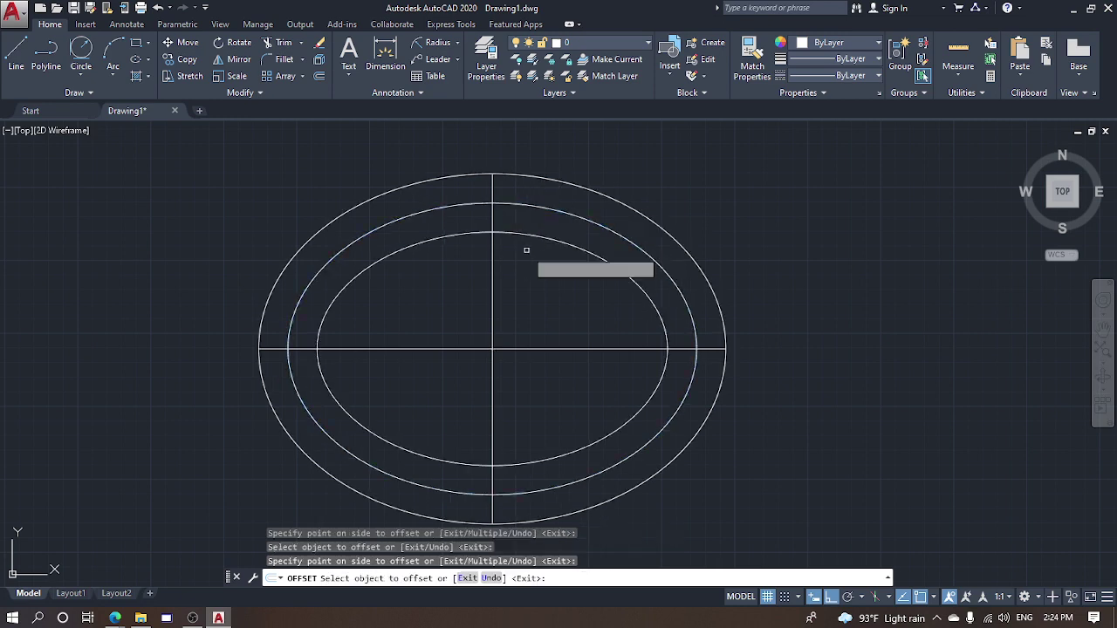
{"action": "key", "text": "Return"}
Offset the horizontal centre line upward by 5
{"action": "key", "text": "Return"}
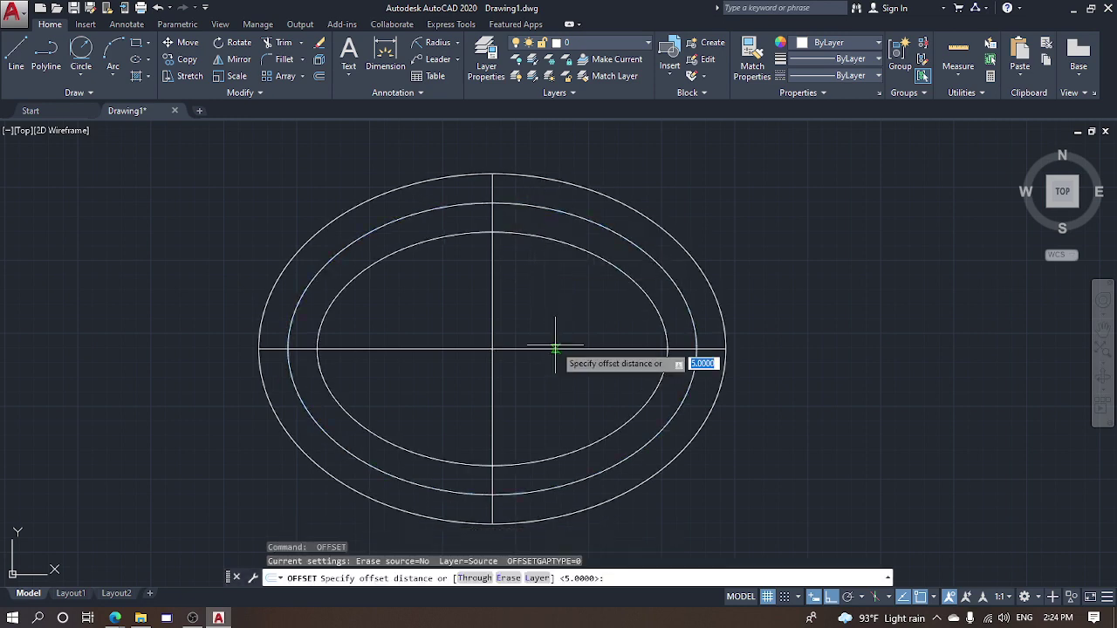
{"action": "key", "text": "Return"}
{"action": "left_click", "coordinate": [552, 349]}
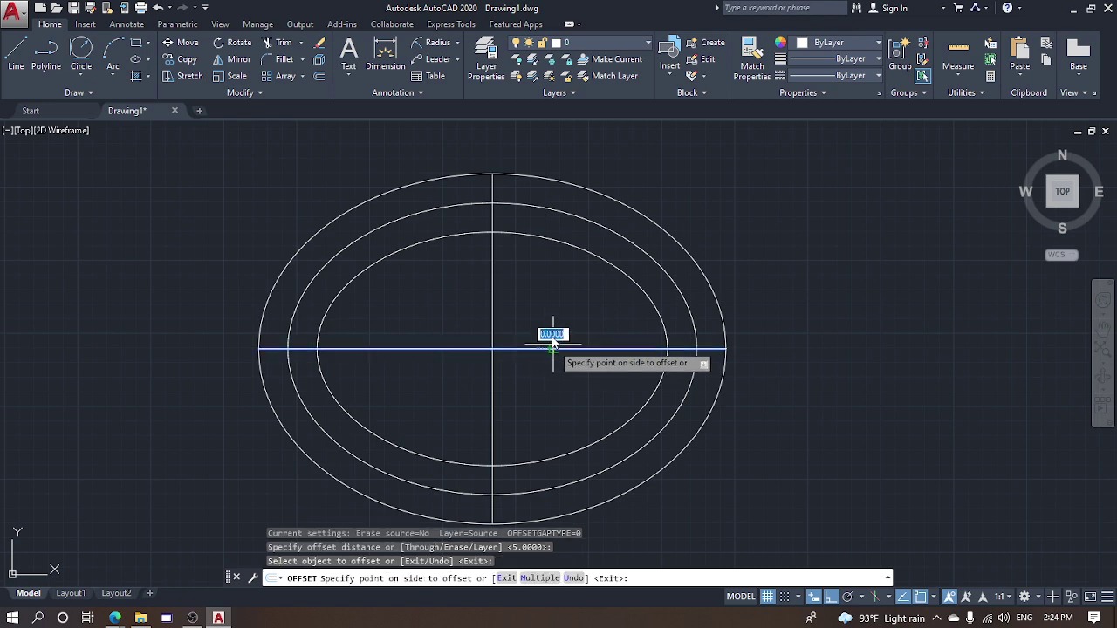
{"action": "left_click", "coordinate": [552, 330]}
{"action": "key", "text": "Return"}
Offset the horizontal centre line downward by 5
{"action": "key", "text": "Return"}
{"action": "key", "text": "Return"}
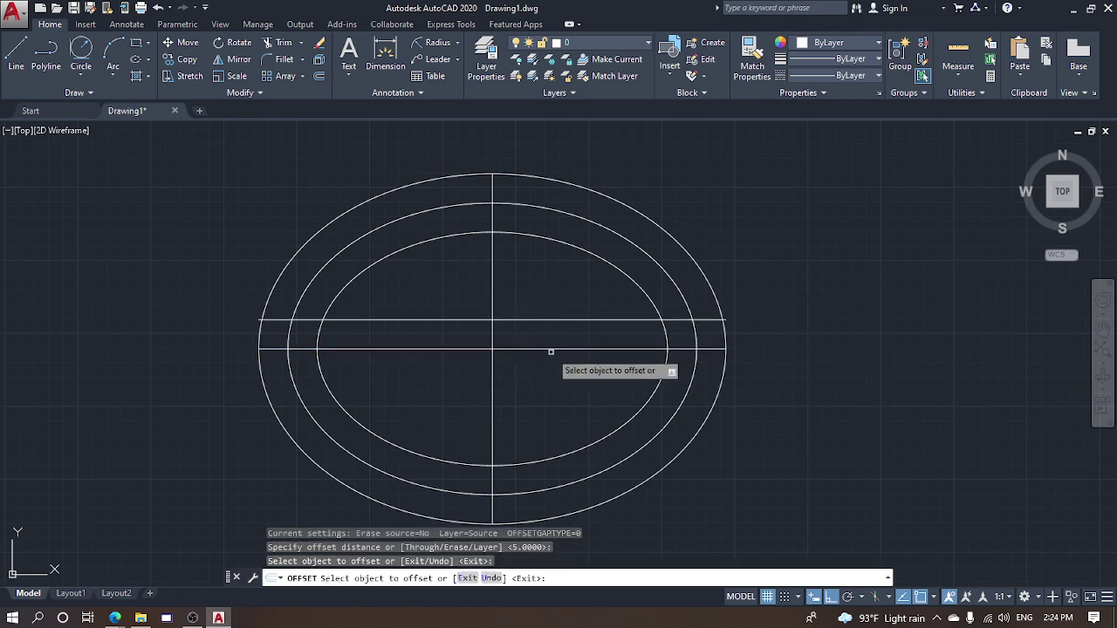
{"action": "left_click", "coordinate": [548, 349]}
{"action": "left_click", "coordinate": [547, 364]}
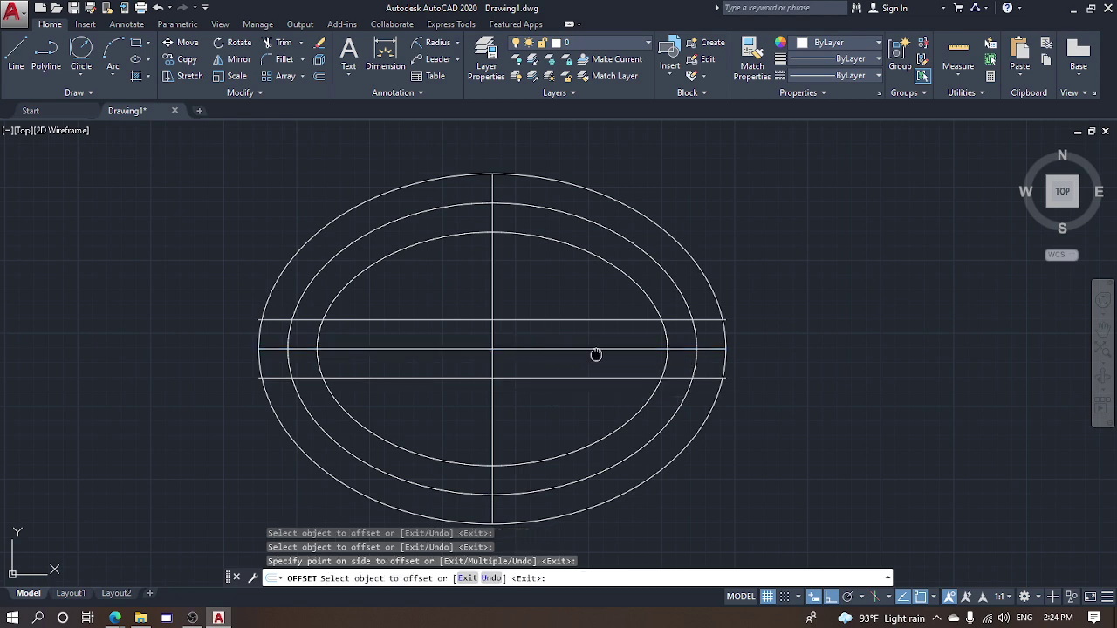
{"action": "middle_click_drag", "start_coordinate": [596, 354], "coordinate": [603, 351]}
{"action": "key", "text": "Escape"}
{"action": "key", "text": "Escape"}
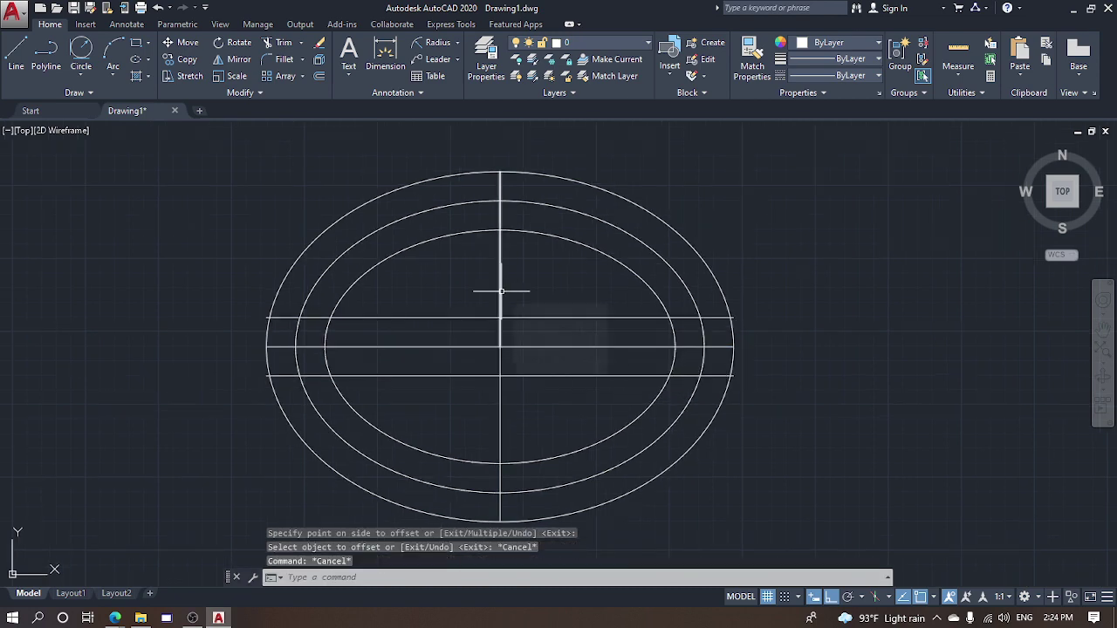
{"action": "key", "text": "Escape"}
{"action": "key", "text": "Escape"}
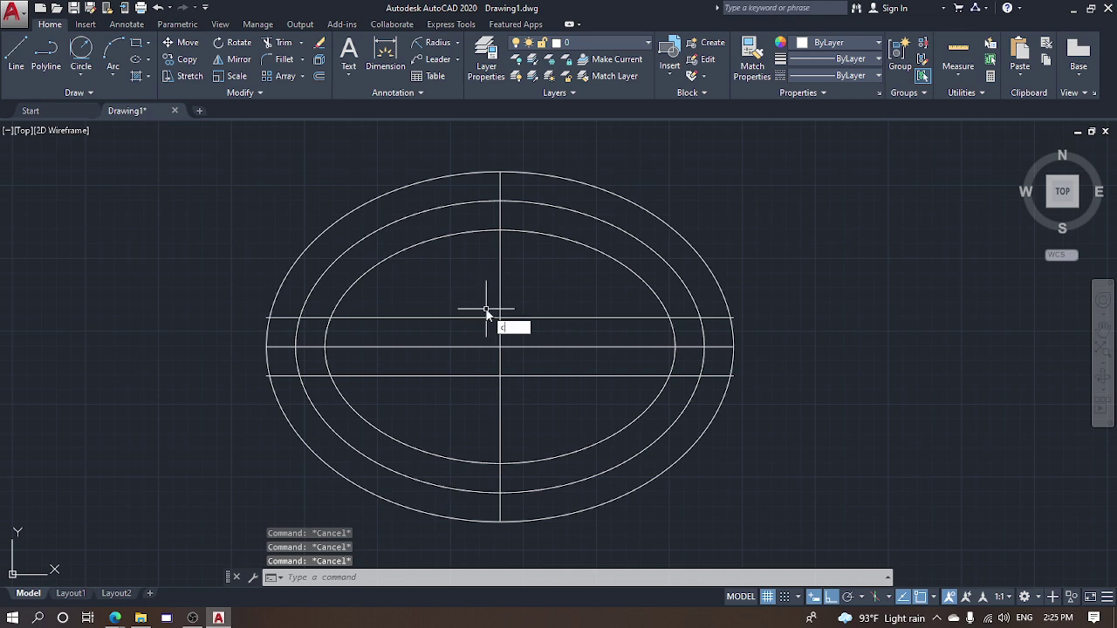
Draw a circle of radius 12.5 centred on the common centre of the ellipses
{"action": "key", "text": "Return"}
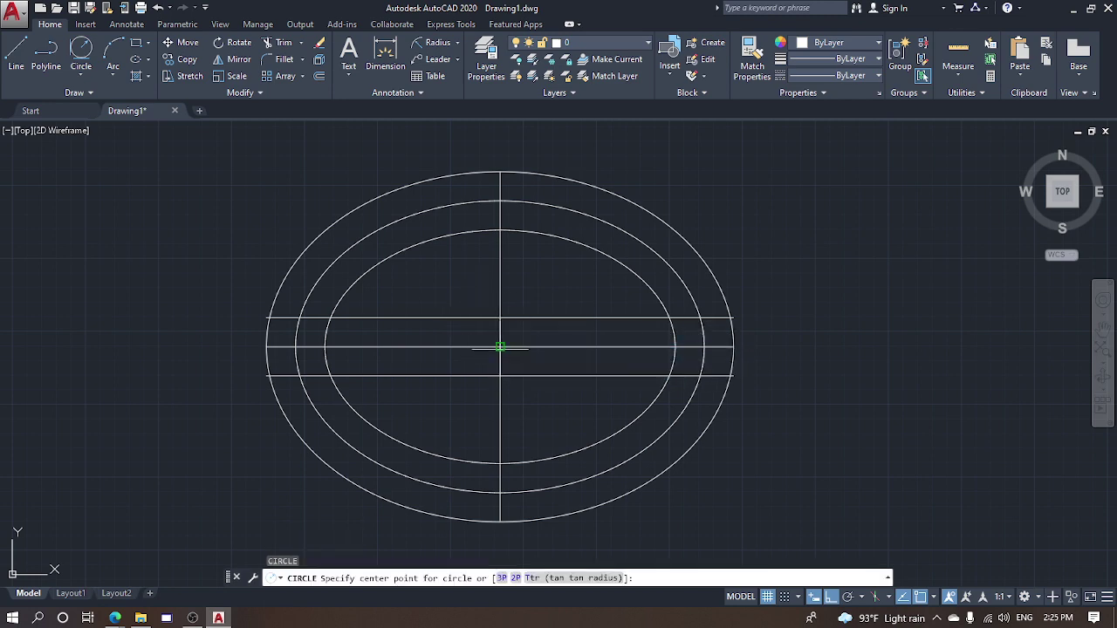
{"action": "left_click", "coordinate": [500, 346]}
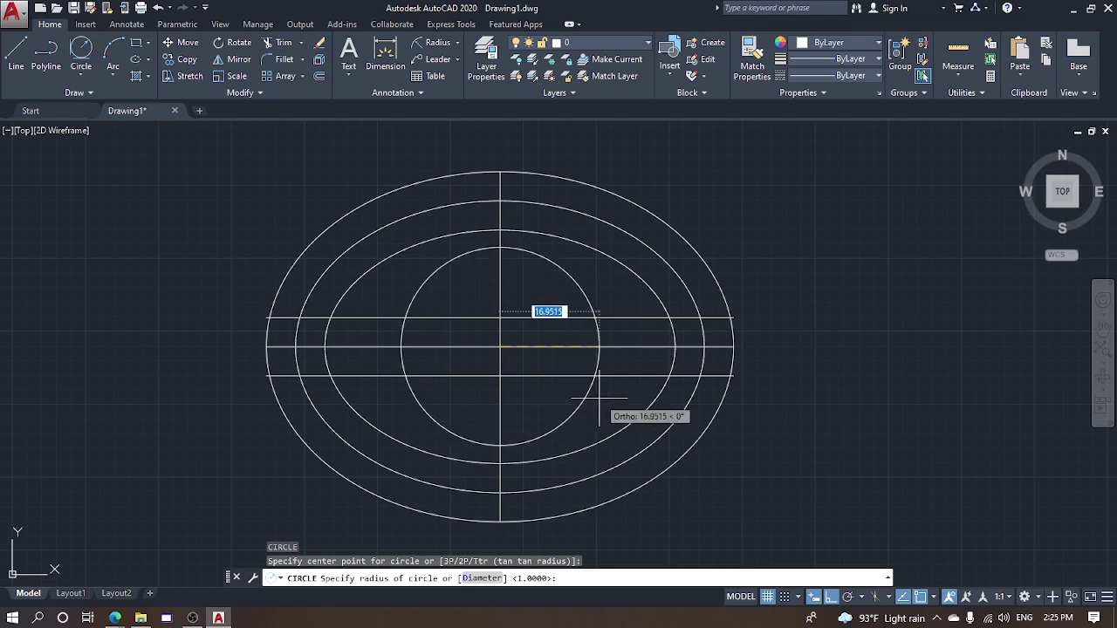
{"action": "type", "text": "12.5"}
{"action": "key", "text": "Return"}
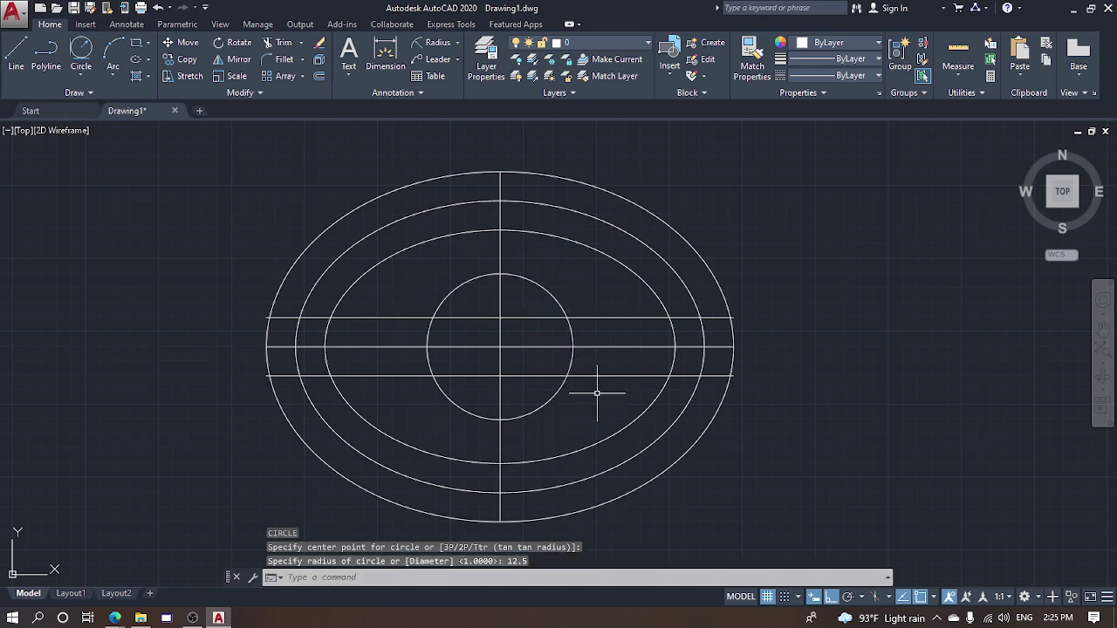
{"action": "key", "text": "Escape"}
{"action": "key", "text": "Escape"}
Move the circle along the centre line so its left quadrant meets the left end of the innermost ellipse
{"action": "left_click", "coordinate": [465, 333]}
{"action": "left_click", "coordinate": [403, 325]}
{"action": "scroll", "coordinate": [440, 353], "scroll_direction": "up", "scroll_amount": 4}
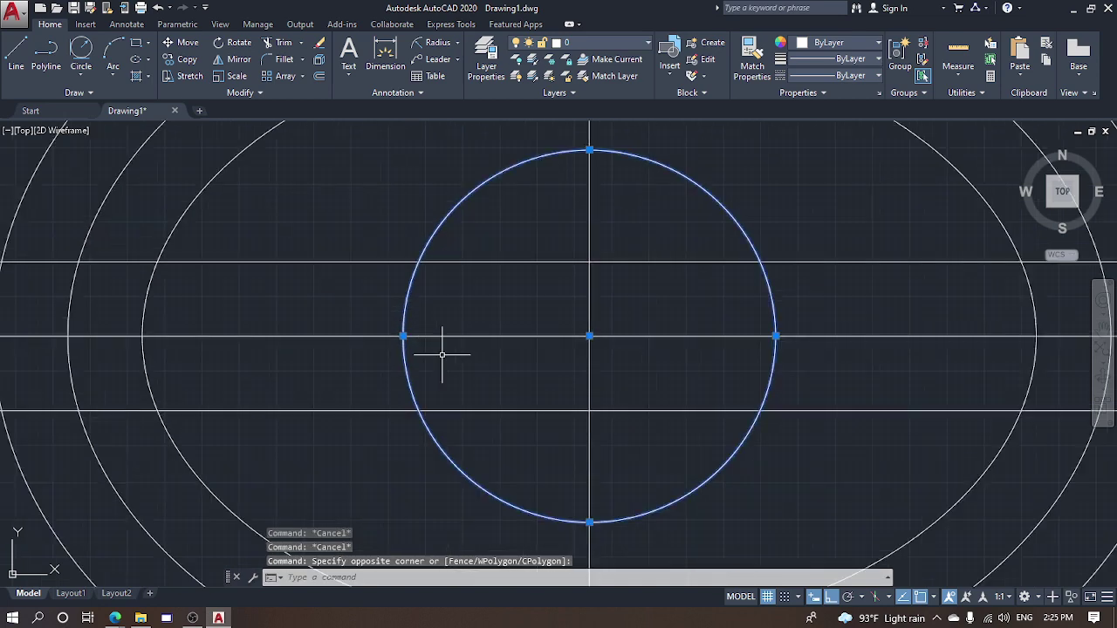
{"action": "type", "text": "m"}
{"action": "key", "text": "Return"}
{"action": "left_click", "coordinate": [403, 336]}
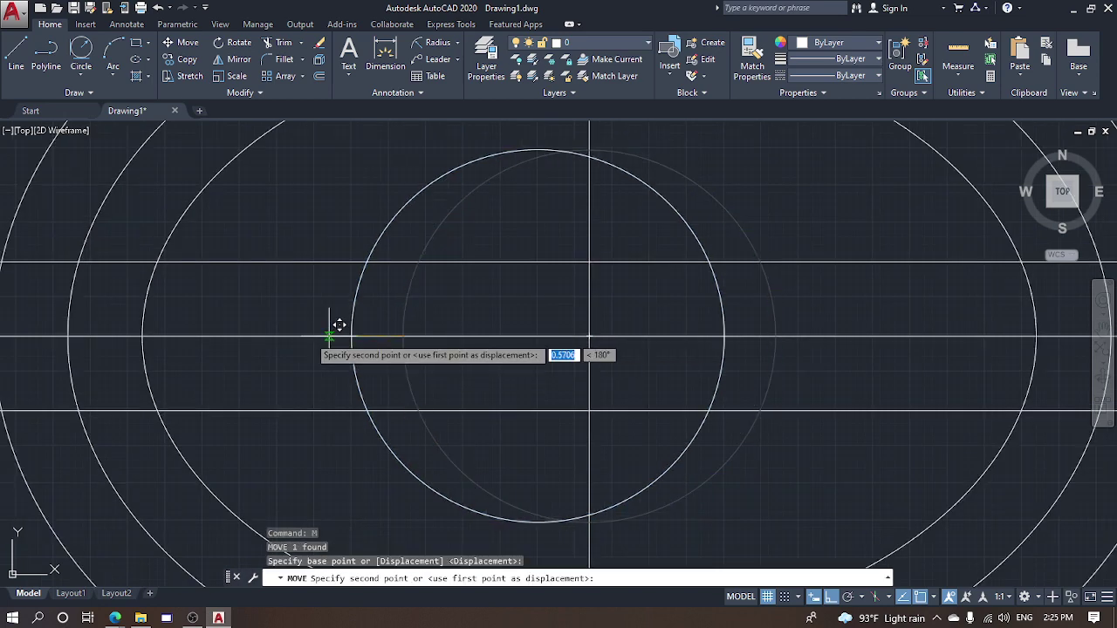
{"action": "left_click", "coordinate": [152, 325]}
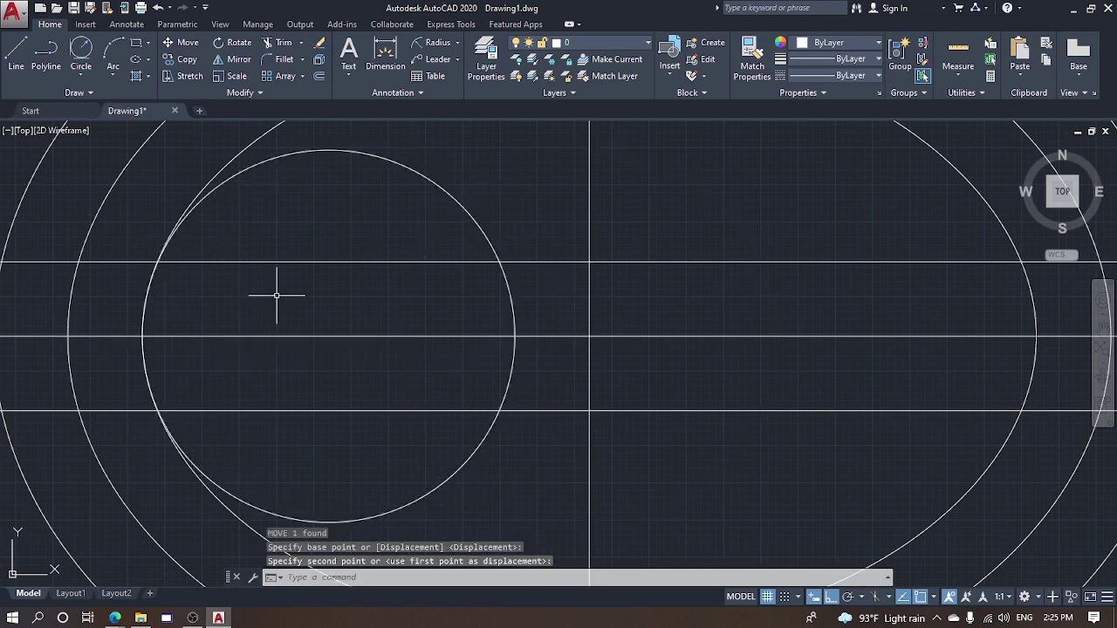
{"action": "key", "text": "Escape"}
{"action": "key", "text": "Escape"}
{"action": "scroll", "coordinate": [541, 280], "scroll_direction": "down", "scroll_amount": 4}
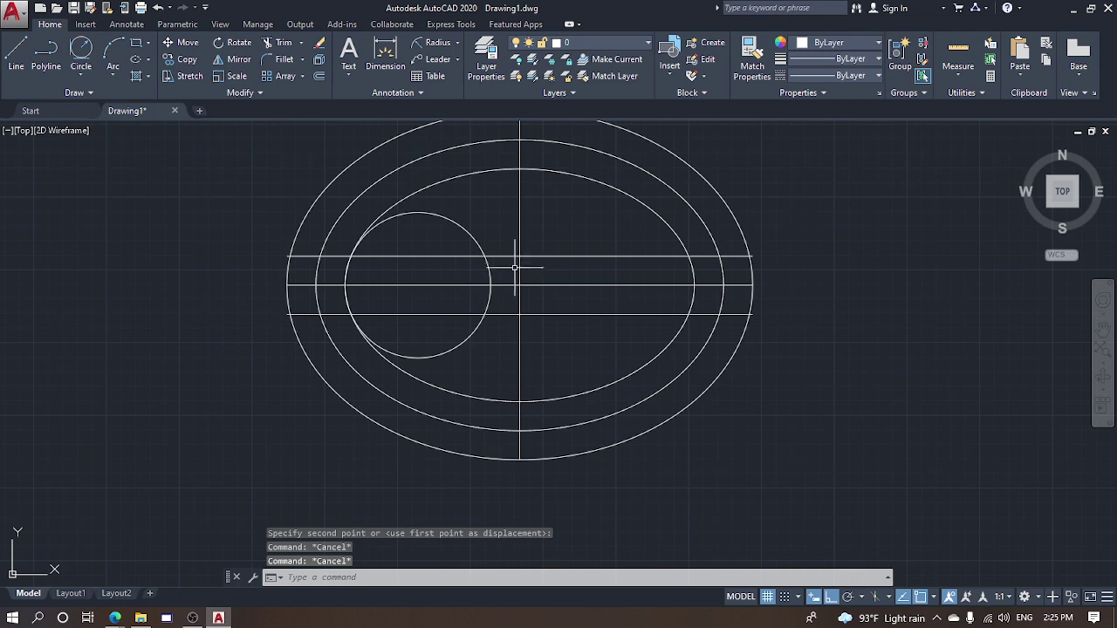
{"action": "key", "text": "Escape"}
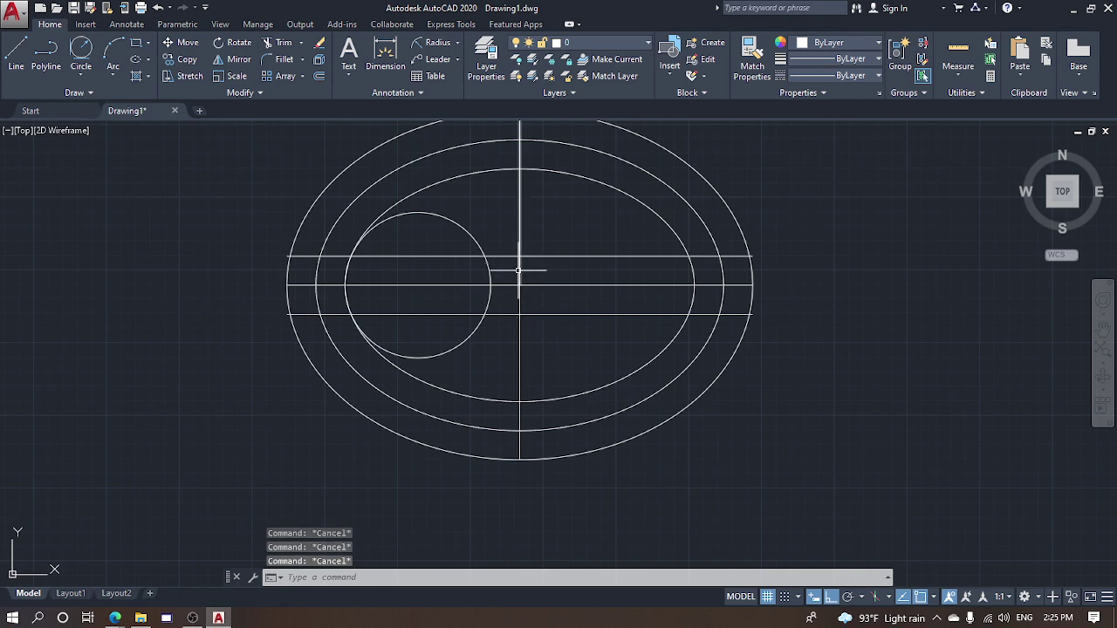
Draw a circle of radius 2.5 in the empty area to the right of the outer ellipse
{"action": "type", "text": "c"}
{"action": "key", "text": "Return"}
{"action": "left_click", "coordinate": [829, 307]}
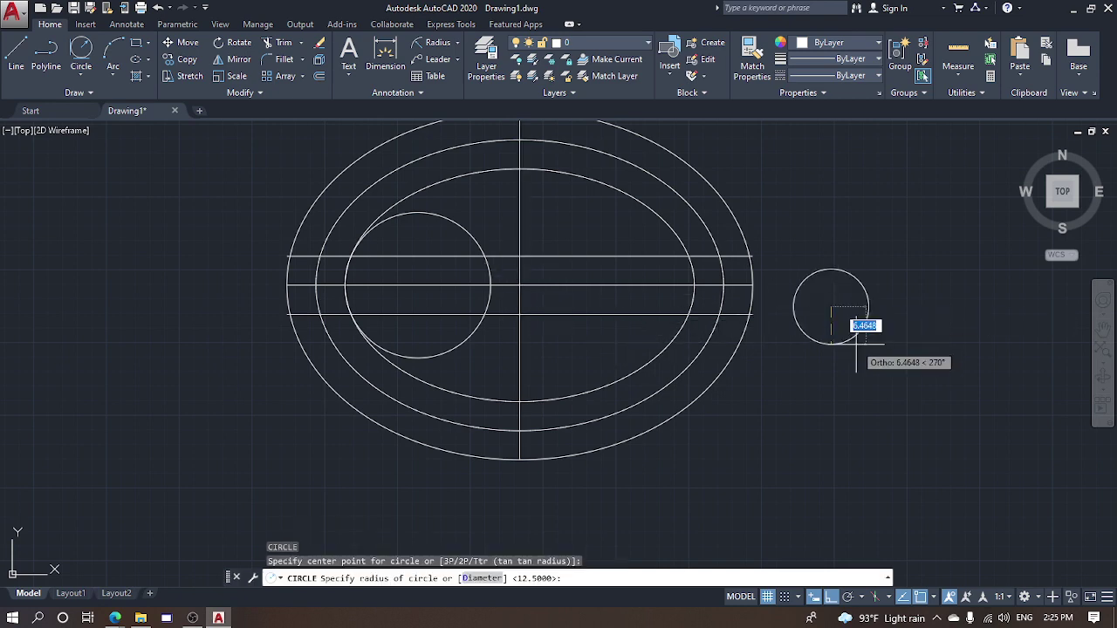
{"action": "scroll", "coordinate": [853, 344], "scroll_direction": "up", "scroll_amount": 2}
{"action": "type", "text": "2.5"}
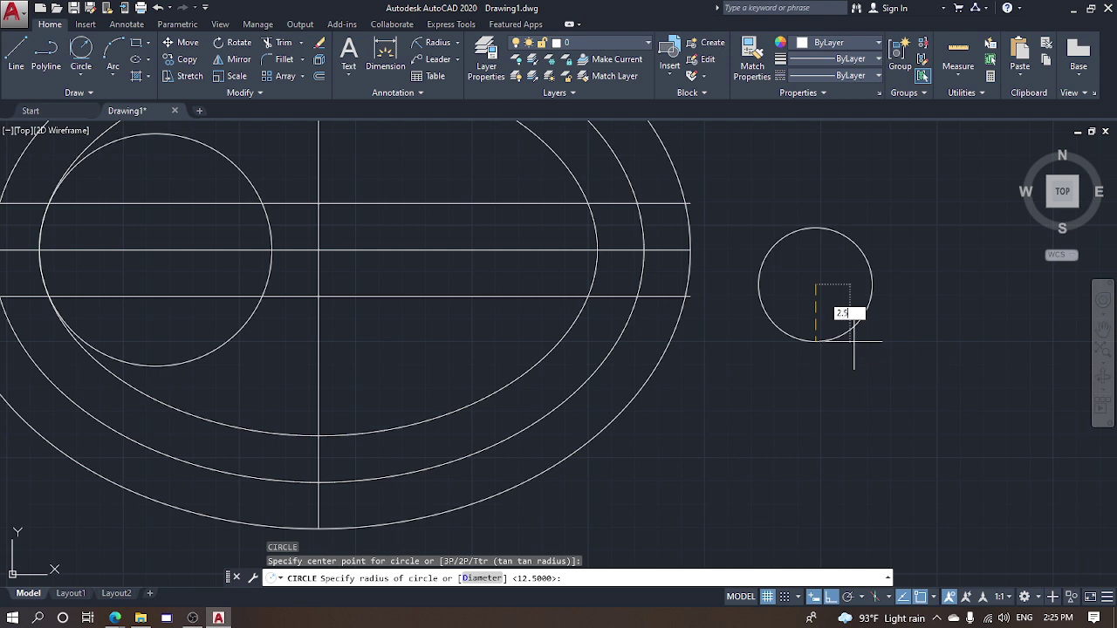
{"action": "key", "text": "Return"}
{"action": "key", "text": "Escape"}
{"action": "key", "text": "Escape"}
Draw a circle of radius 1 centred on the bottom quadrant of the 2.5-radius circle
{"action": "scroll", "coordinate": [850, 327], "scroll_direction": "up", "scroll_amount": 2}
{"action": "type", "text": "c"}
{"action": "key", "text": "Return"}
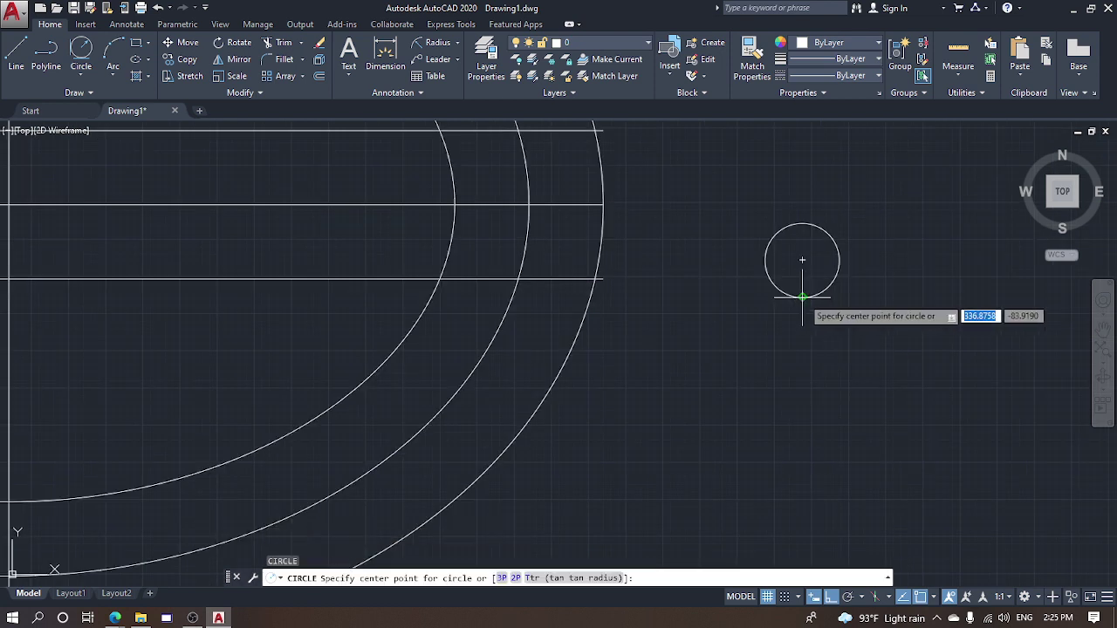
{"action": "left_click", "coordinate": [802, 297]}
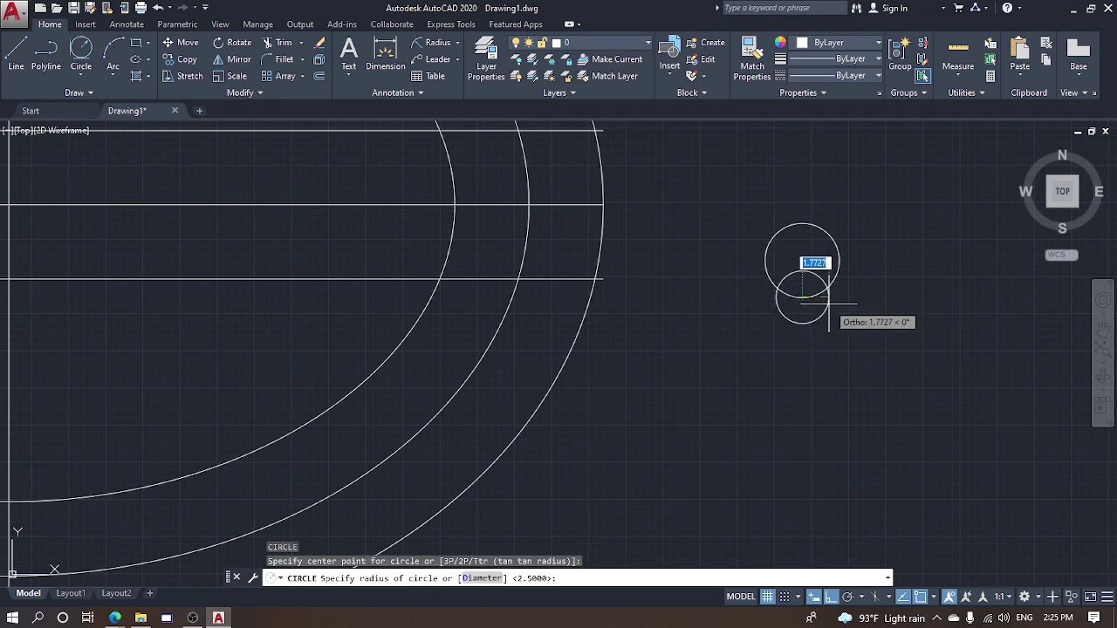
{"action": "type", "text": "1"}
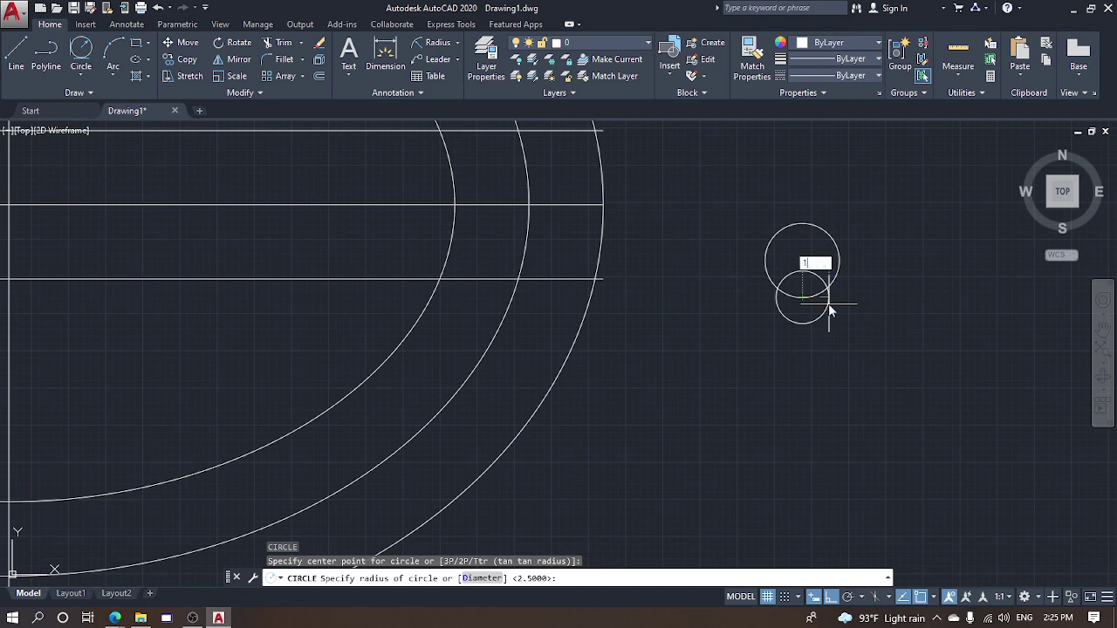
{"action": "key", "text": "Return"}
{"action": "key", "text": "Escape"}
{"action": "key", "text": "Escape"}
Trim the overlapping arcs of the two small circles to leave a single keyhole-shaped outline
{"action": "type", "text": "tr"}
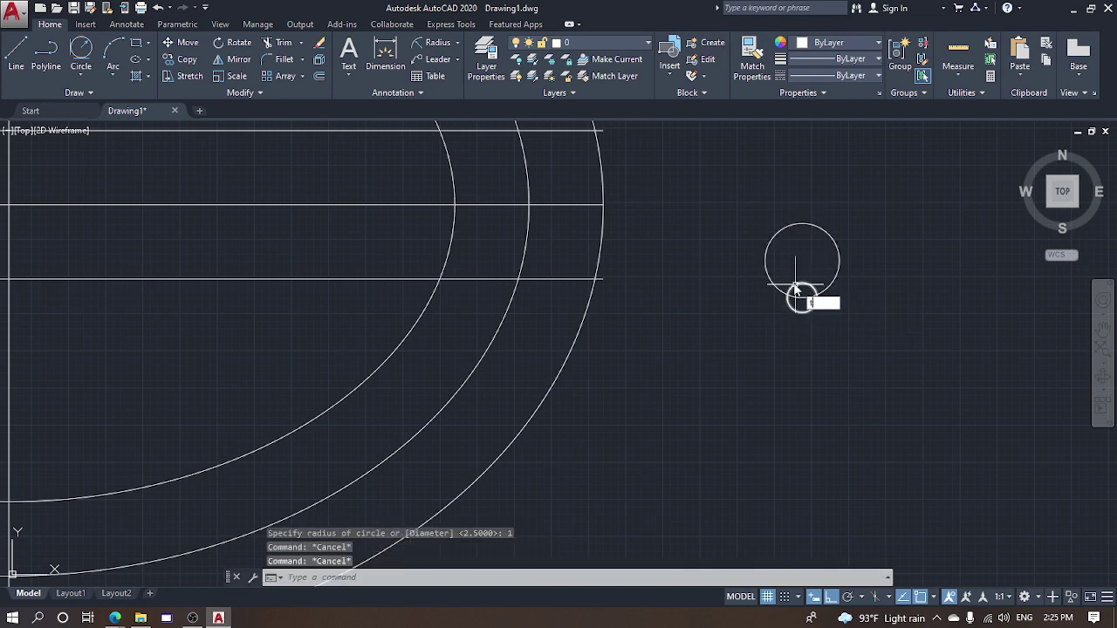
{"action": "key", "text": "Return"}
{"action": "left_click", "coordinate": [803, 302]}
{"action": "left_click", "coordinate": [800, 255]}
{"action": "key", "text": "Escape"}
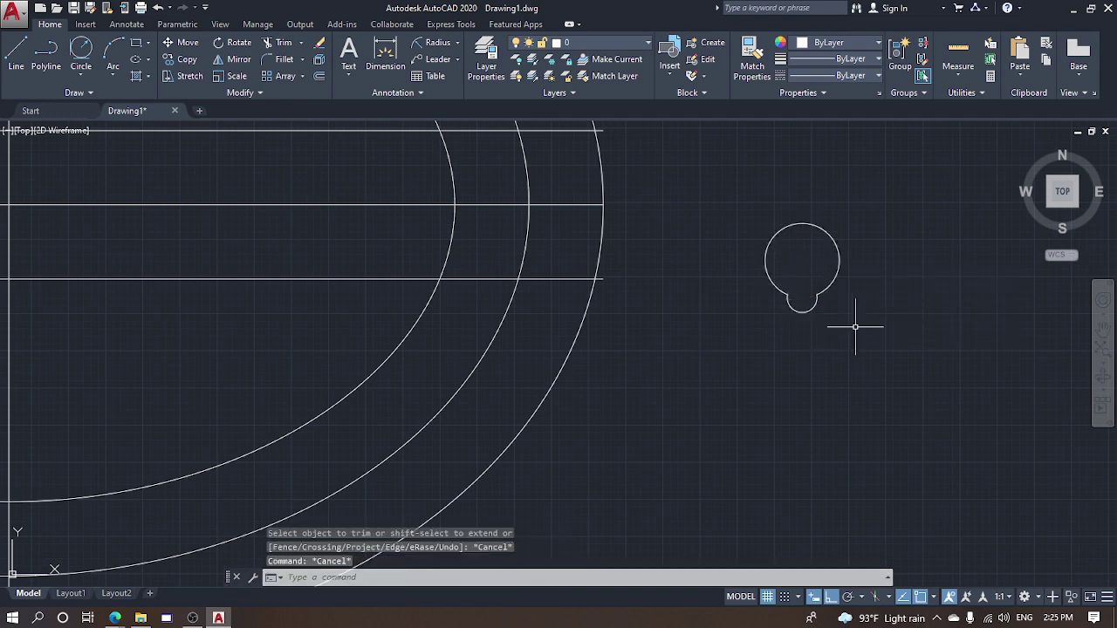
Move the keyhole outline by its large circle's centre onto the intersection of the middle ellipse's right end and the centre line
{"action": "left_click", "coordinate": [872, 362]}
{"action": "left_click", "coordinate": [760, 207]}
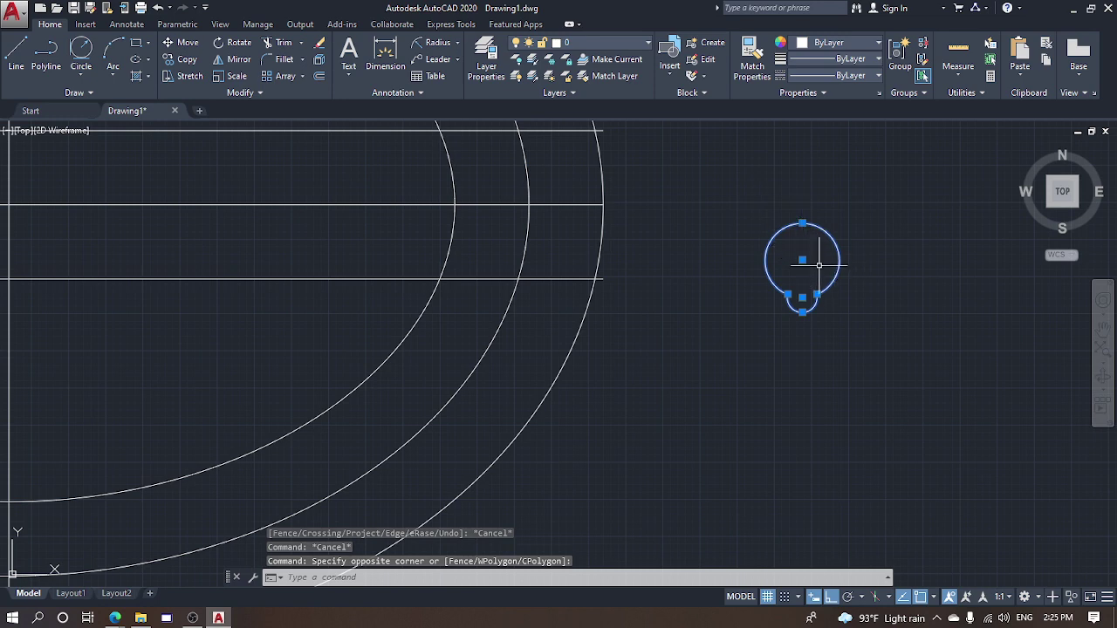
{"action": "type", "text": "m"}
{"action": "key", "text": "Return"}
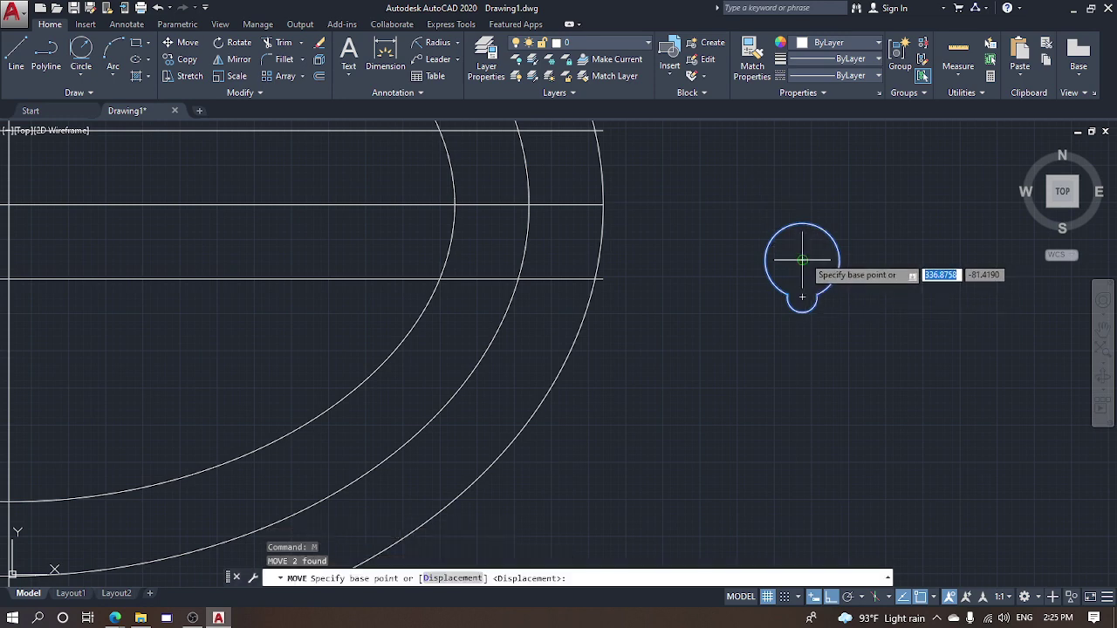
{"action": "left_click", "coordinate": [802, 259]}
{"action": "scroll", "coordinate": [802, 259], "scroll_direction": "down", "scroll_amount": 3}
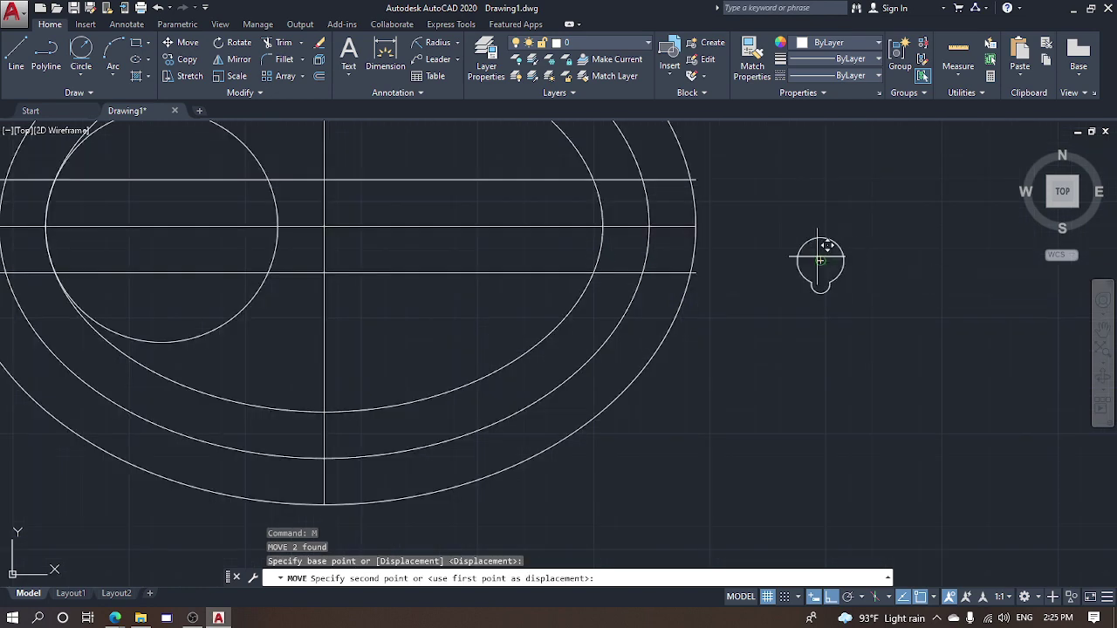
{"action": "left_click", "coordinate": [665, 229]}
{"action": "key", "text": "Escape"}
{"action": "key", "text": "Escape"}
Rotate the keyhole outline about 192 degrees around its large circle's centre with ortho off, so the small lobe points up
{"action": "left_click", "coordinate": [613, 189]}
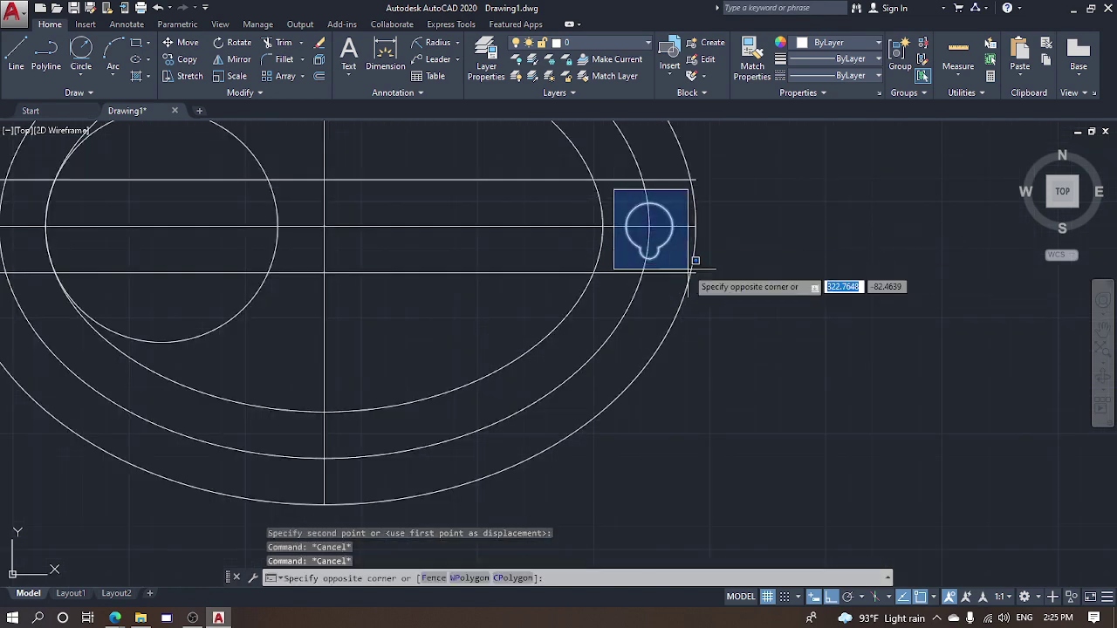
{"action": "left_click", "coordinate": [716, 296]}
{"action": "scroll", "coordinate": [665, 228], "scroll_direction": "up", "scroll_amount": 2}
{"action": "type", "text": "ro"}
{"action": "key", "text": "Return"}
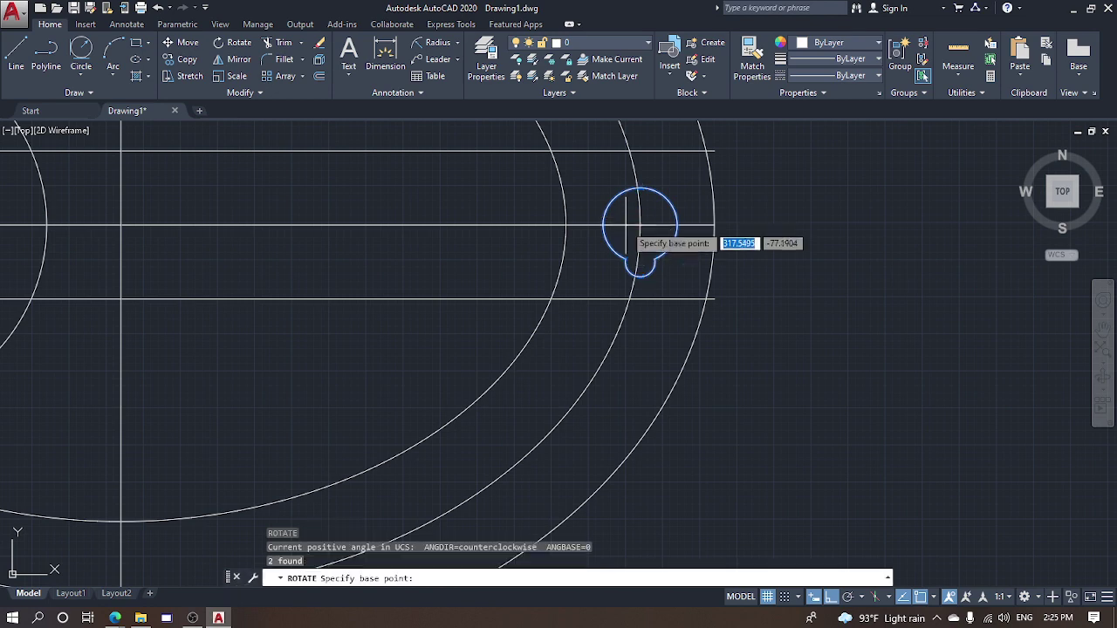
{"action": "left_click", "coordinate": [640, 226]}
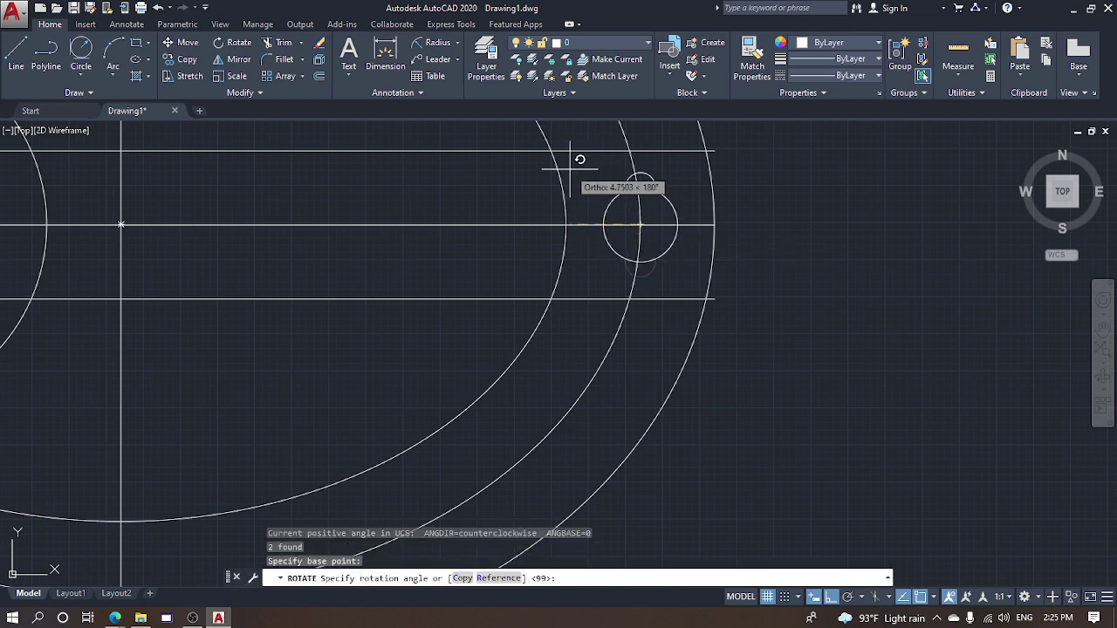
{"action": "key", "text": "F8"}
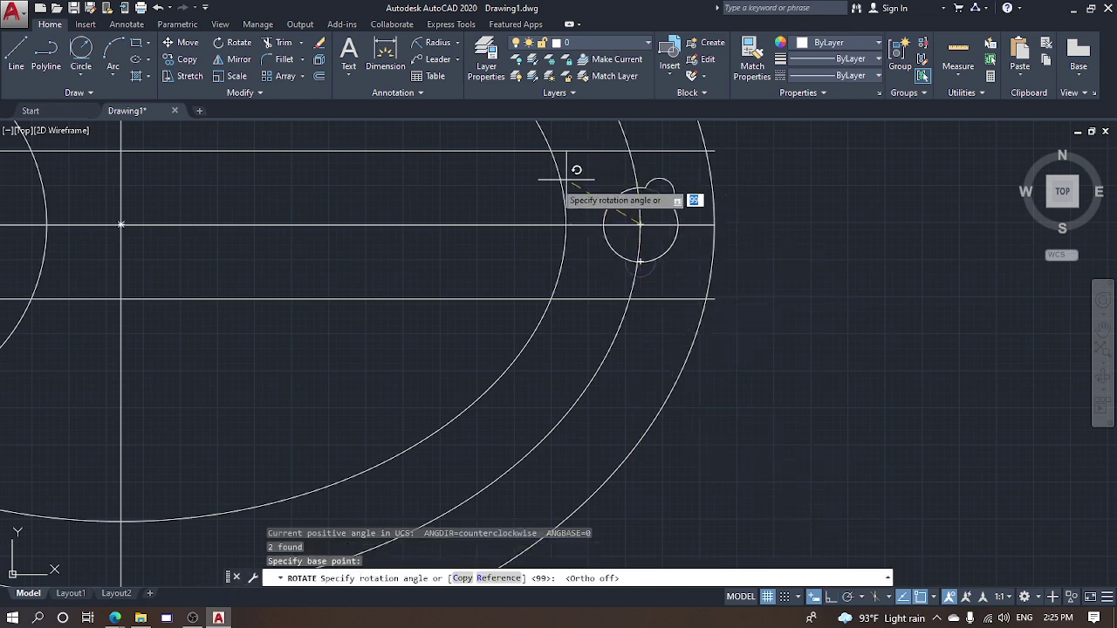
{"action": "left_click", "coordinate": [499, 253]}
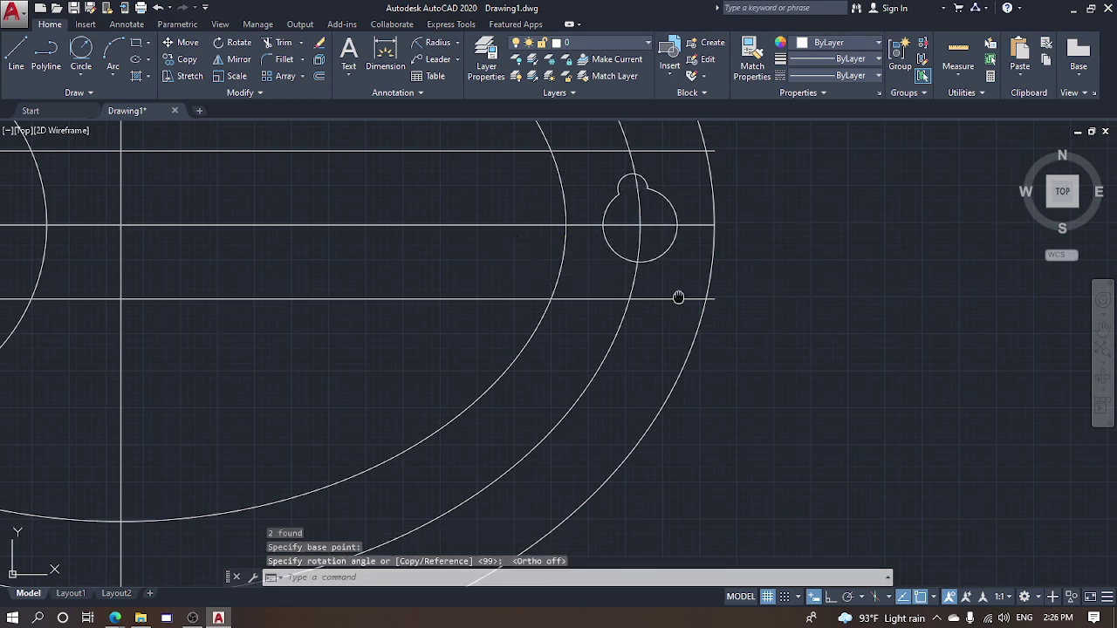
{"action": "key", "text": "Escape"}
{"action": "key", "text": "Escape"}
Draw a short horizontal line across the middle ellipse, just above the lower offset line and below the keyhole
{"action": "mouse_move", "coordinate": [678, 297]}
{"action": "middle_mouse_down"}
{"action": "mouse_move", "coordinate": [703, 303]}
{"action": "mouse_move", "coordinate": [672, 291]}
{"action": "mouse_move", "coordinate": [693, 315]}
{"action": "middle_mouse_up"}
{"action": "scroll", "coordinate": [666, 268], "scroll_direction": "up", "scroll_amount": 2}
{"action": "scroll", "coordinate": [672, 291], "scroll_direction": "up", "scroll_amount": 2}
{"action": "scroll", "coordinate": [678, 354], "scroll_direction": "up", "scroll_amount": 2}
{"action": "type", "text": "l"}
{"action": "key", "text": "Return"}
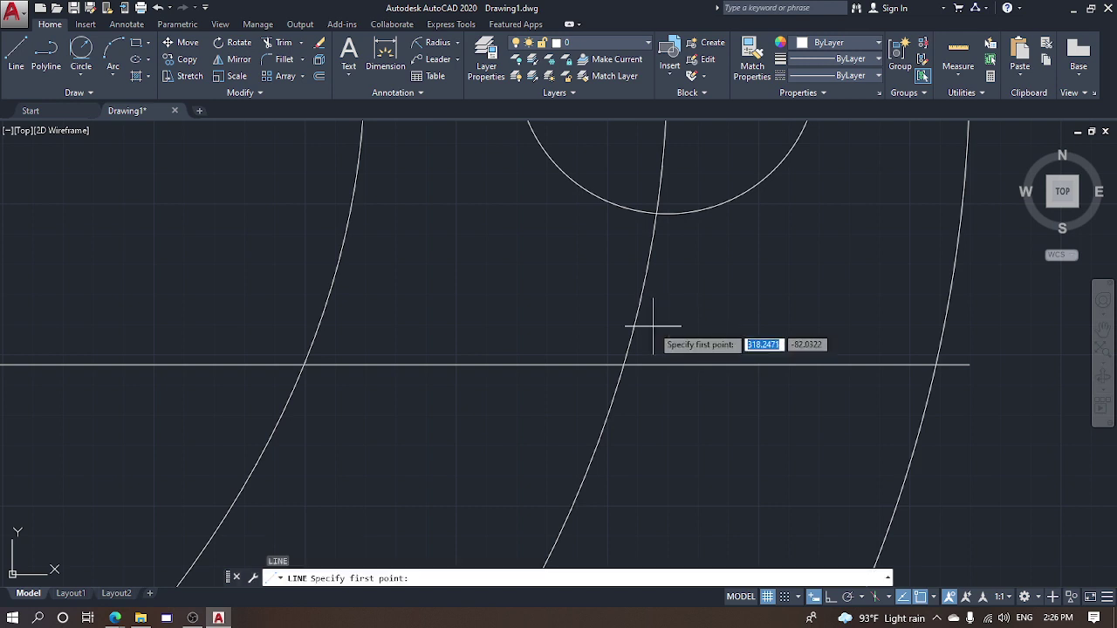
{"action": "scroll", "coordinate": [647, 326], "scroll_direction": "up", "scroll_amount": 2}
{"action": "left_click", "coordinate": [557, 349]}
{"action": "left_click", "coordinate": [664, 349]}
{"action": "key", "text": "Escape"}
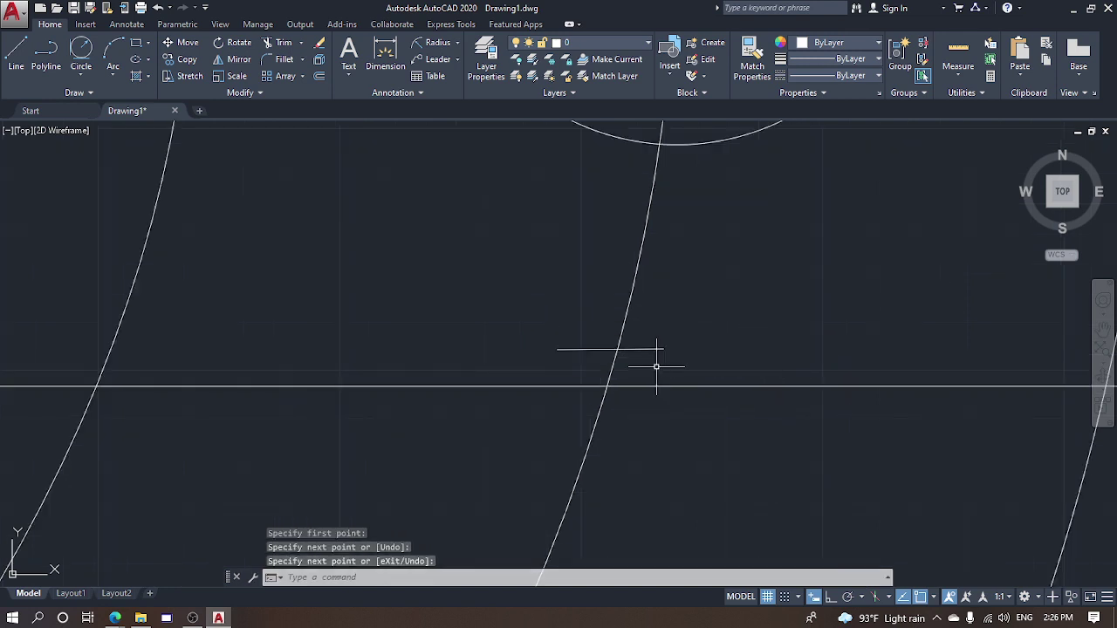
Trim the piece of the middle ellipse between the short line and the lower offset line
{"action": "type", "text": "tr"}
{"action": "key", "text": "Return"}
{"action": "key", "text": "Return"}
{"action": "left_click", "coordinate": [646, 367]}
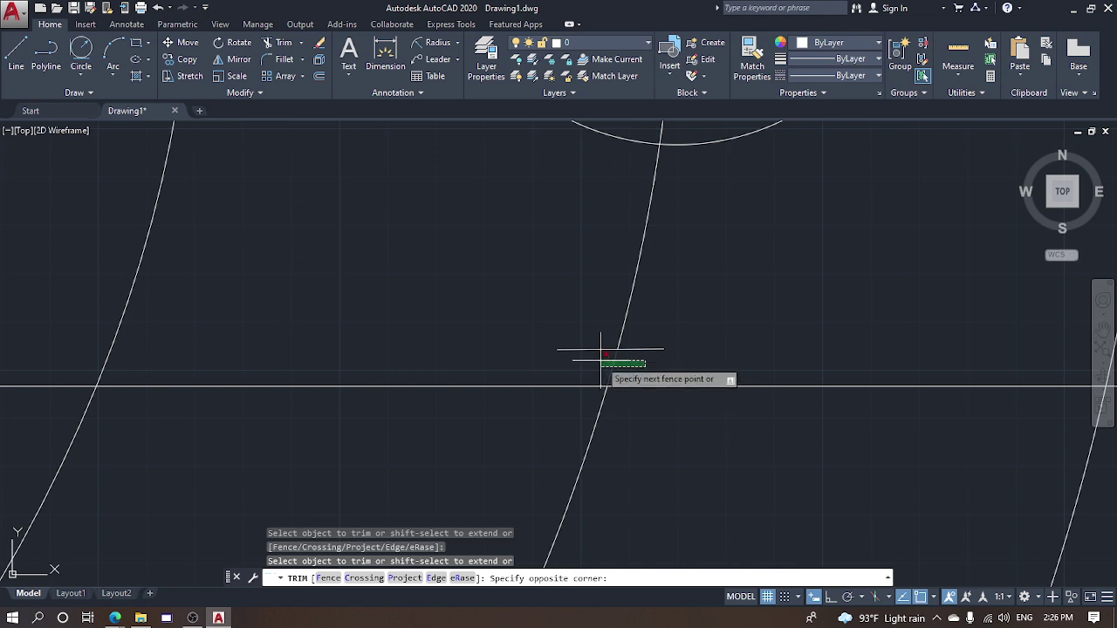
{"action": "left_click", "coordinate": [593, 341]}
{"action": "key", "text": "Escape"}
{"action": "scroll", "coordinate": [707, 345], "scroll_direction": "down", "scroll_amount": 2}
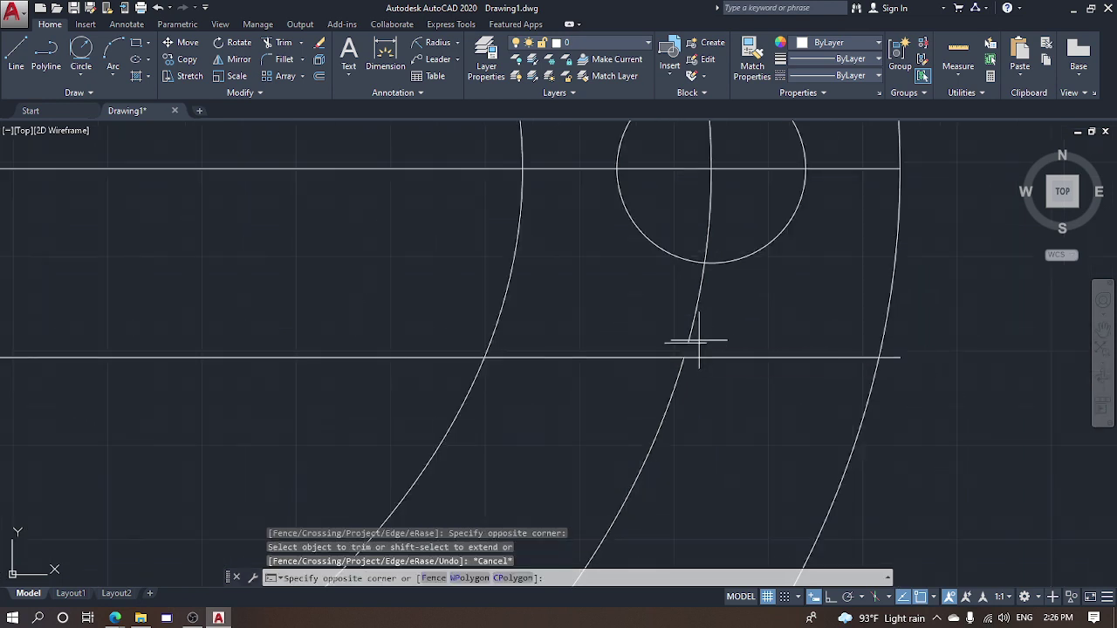
Erase the short horizontal line used as the cutting edge
{"action": "left_click", "coordinate": [698, 343]}
{"action": "left_click", "coordinate": [704, 335]}
{"action": "type", "text": "e"}
{"action": "key", "text": "Return"}
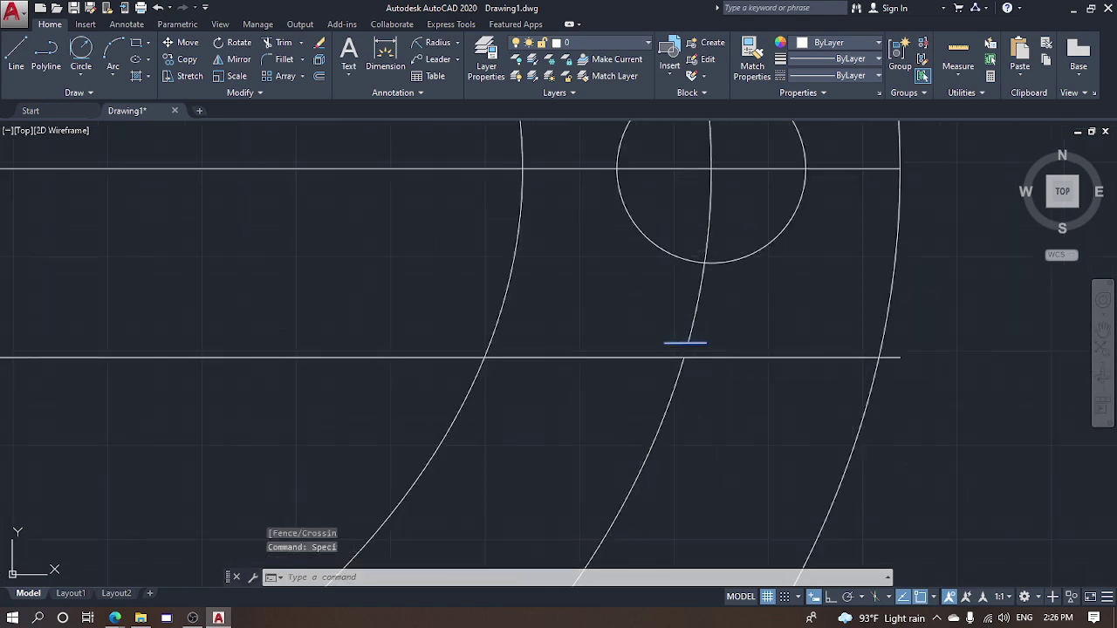
{"action": "scroll", "coordinate": [752, 290], "scroll_direction": "down", "scroll_amount": 5}
Try a path array of the keyhole outline along the opened middle ellipse, cancel its editing and undo it
{"action": "left_click", "coordinate": [715, 234]}
{"action": "left_click", "coordinate": [773, 306]}
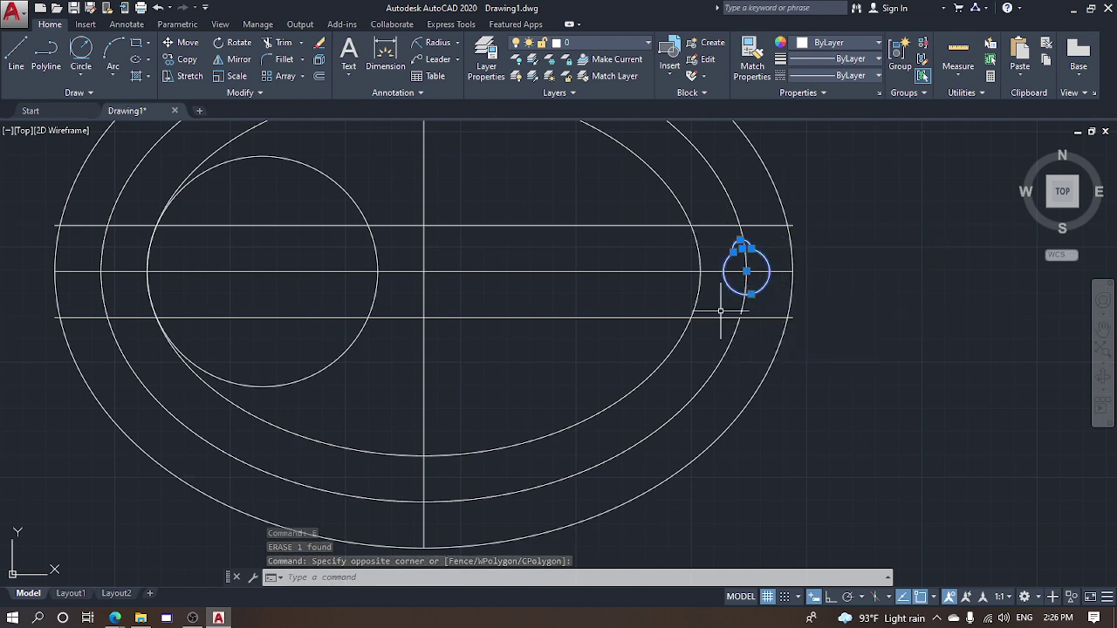
{"action": "scroll", "coordinate": [737, 309], "scroll_direction": "down", "scroll_amount": 2}
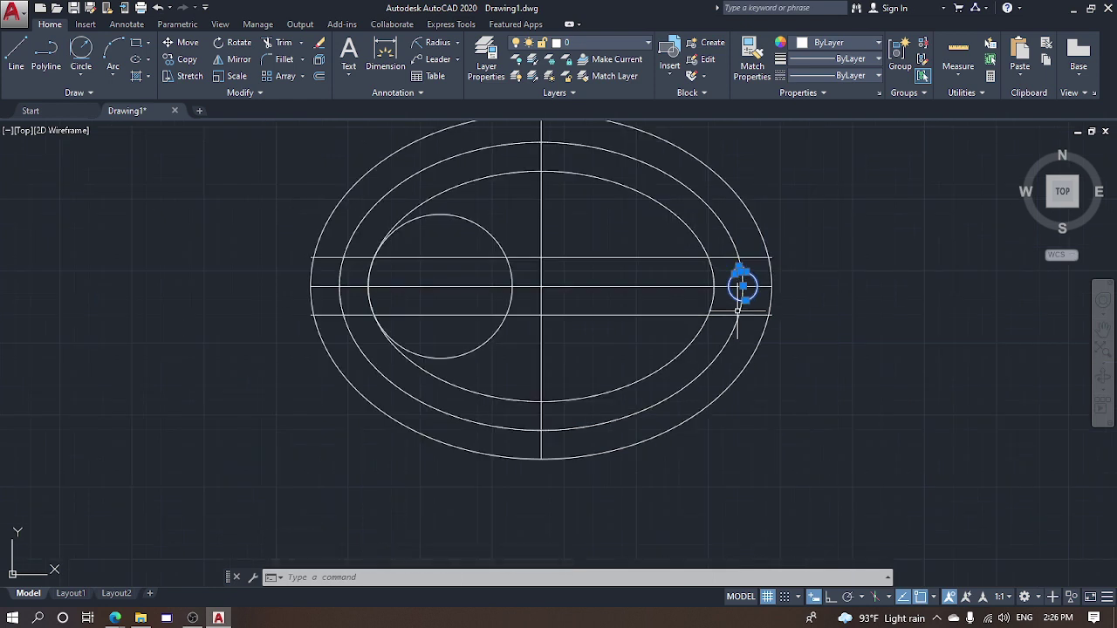
{"action": "type", "text": "a"}
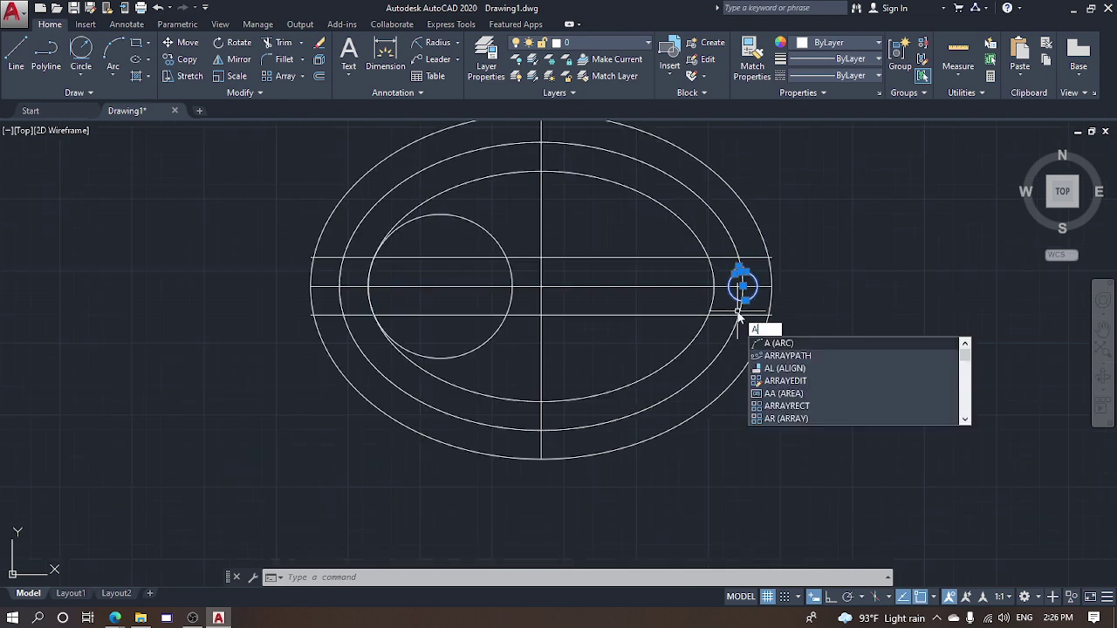
{"action": "left_click", "coordinate": [788, 355]}
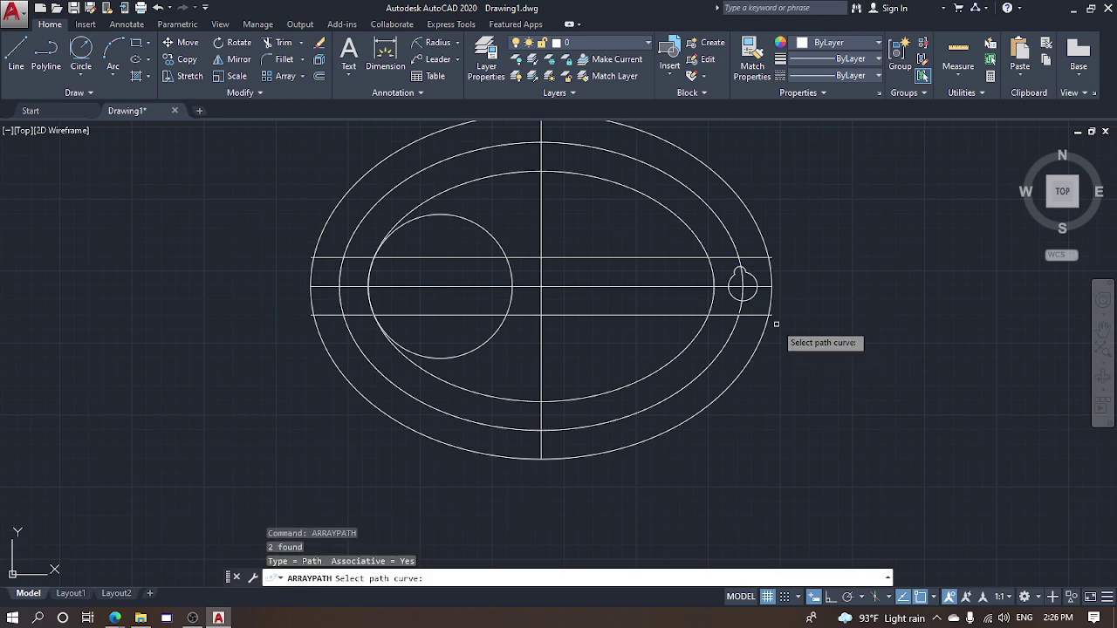
{"action": "left_click", "coordinate": [737, 253]}
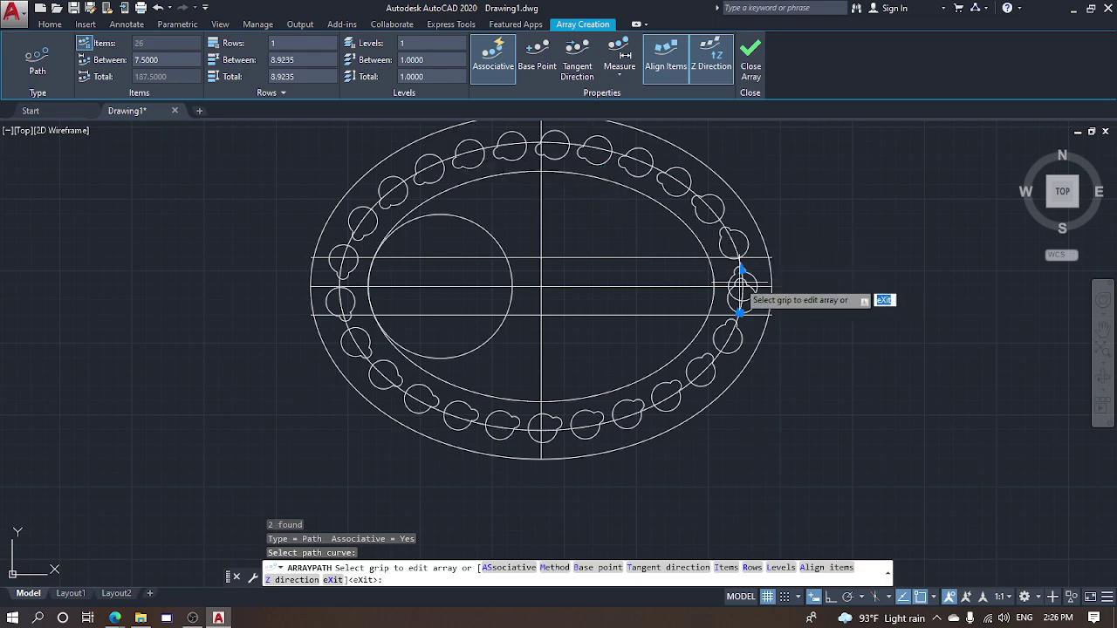
{"action": "key", "text": "Escape"}
{"action": "key", "text": "ctrl+z"}
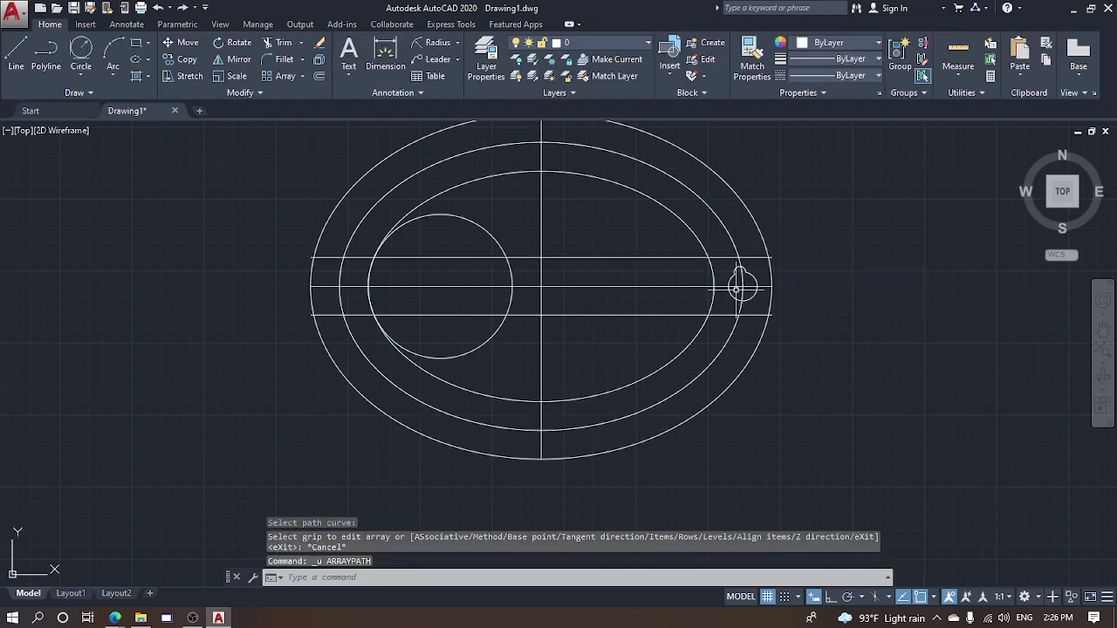
Rotate the keyhole outline slightly clockwise about its large circle's centre to align the small lobe with the middle ellipse
{"action": "scroll", "coordinate": [737, 274], "scroll_direction": "up", "scroll_amount": 2}
{"action": "key", "text": "Escape"}
{"action": "key", "text": "Escape"}
{"action": "left_click", "coordinate": [725, 253]}
{"action": "left_click", "coordinate": [785, 317]}
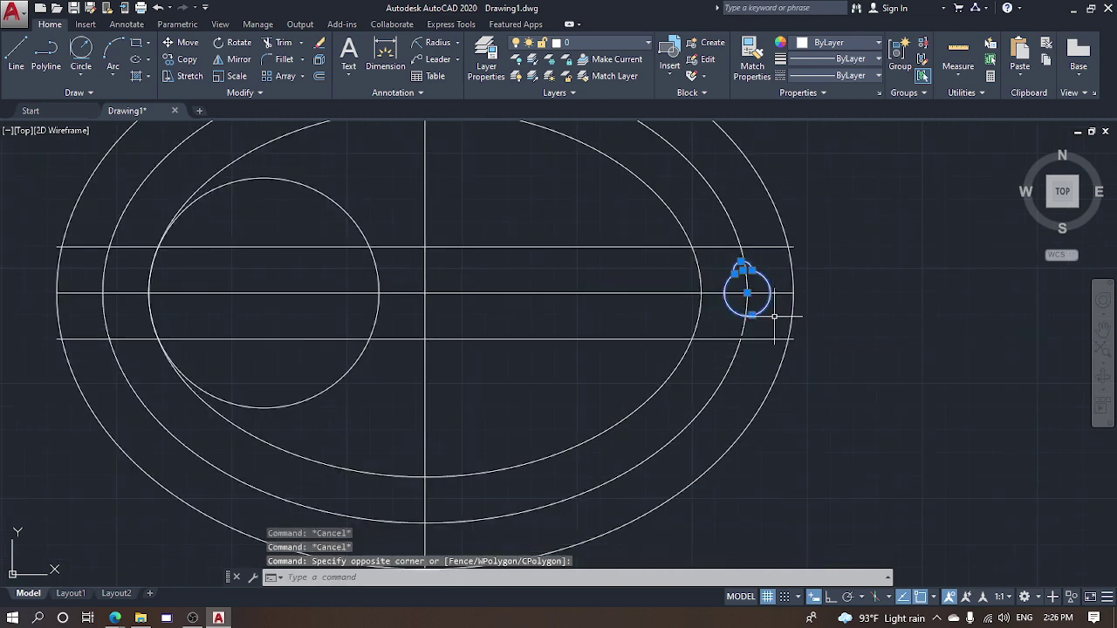
{"action": "scroll", "coordinate": [761, 297], "scroll_direction": "up", "scroll_amount": 2}
{"action": "type", "text": "ro"}
{"action": "key", "text": "Return"}
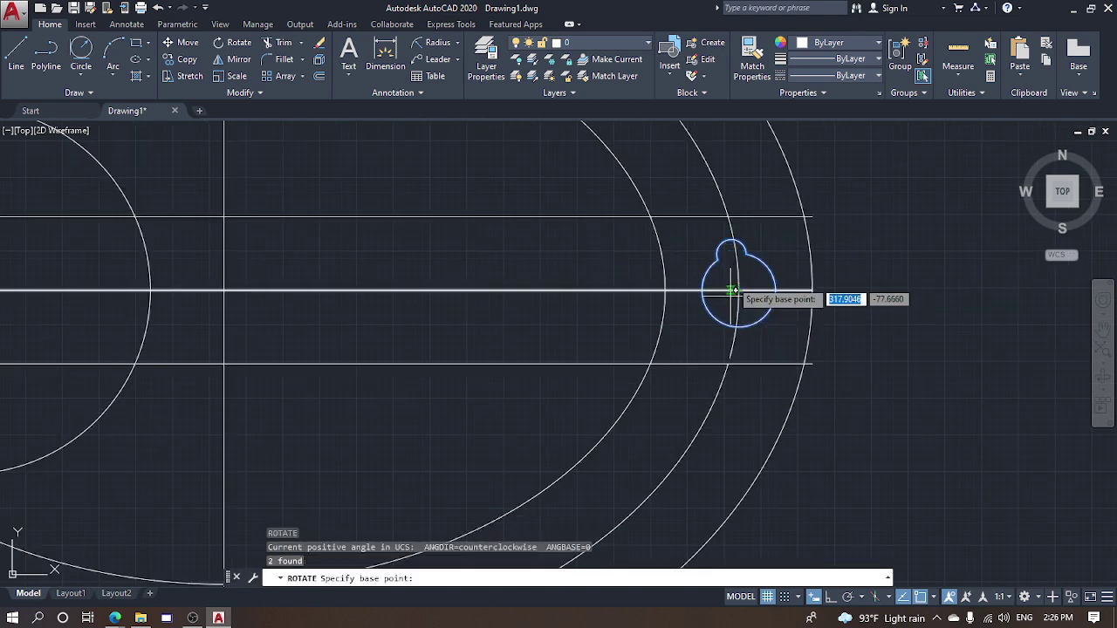
{"action": "left_click", "coordinate": [738, 290]}
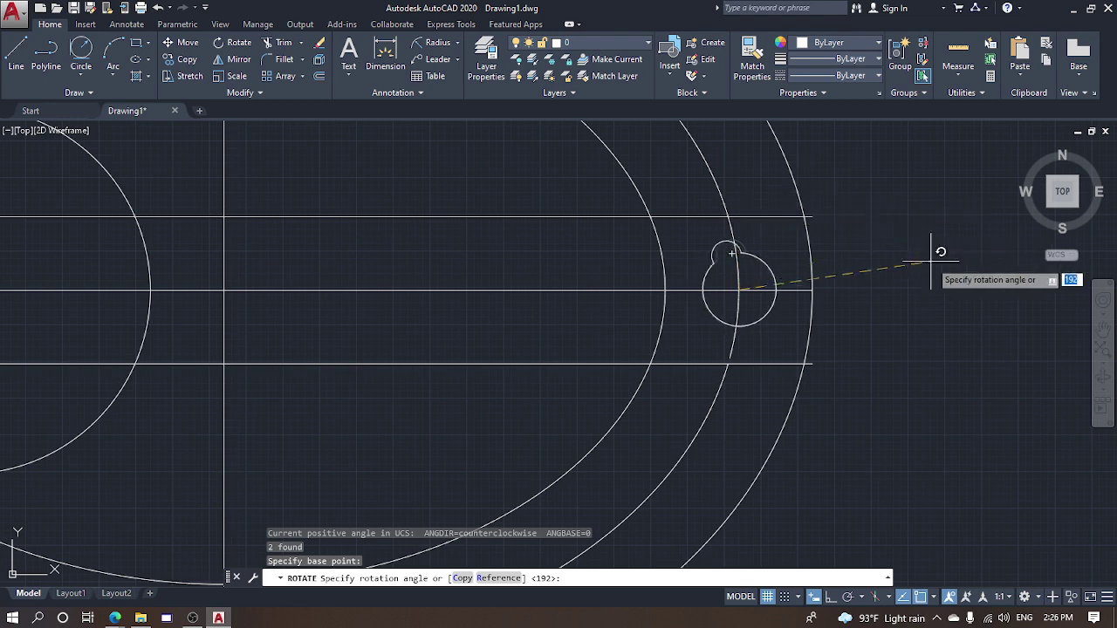
{"action": "left_click", "coordinate": [917, 297]}
{"action": "key", "text": "Escape"}
{"action": "key", "text": "Escape"}
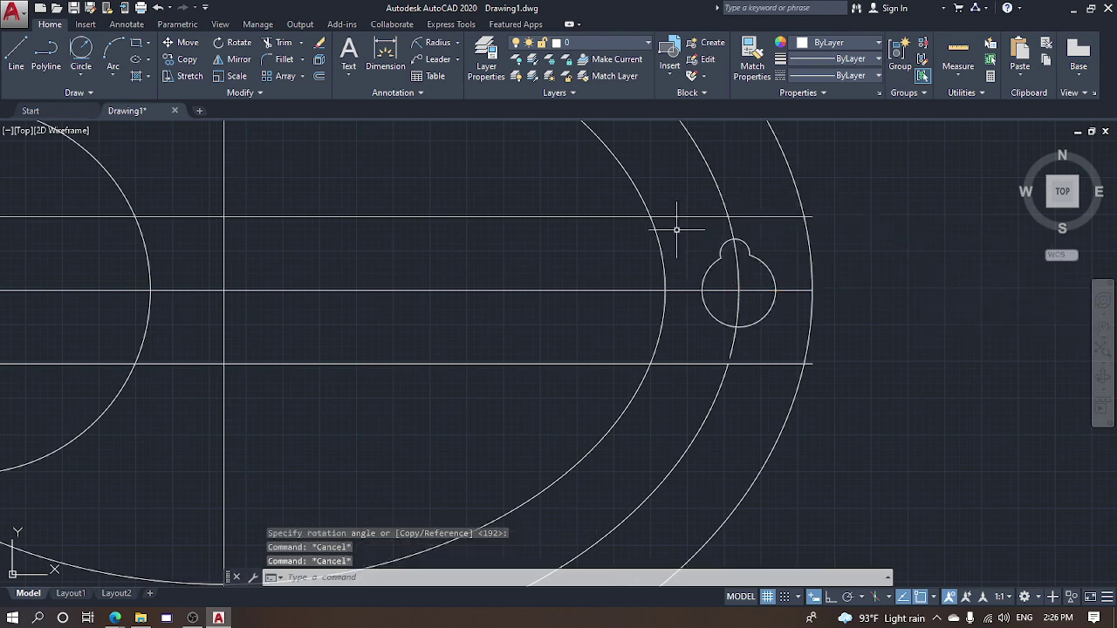
Create a path array of the keyhole outline using the opened middle ellipse as the path curve
{"action": "left_click", "coordinate": [673, 229]}
{"action": "left_click", "coordinate": [794, 345]}
{"action": "scroll", "coordinate": [713, 271], "scroll_direction": "down", "scroll_amount": 2}
{"action": "scroll", "coordinate": [713, 271], "scroll_direction": "down", "scroll_amount": 2}
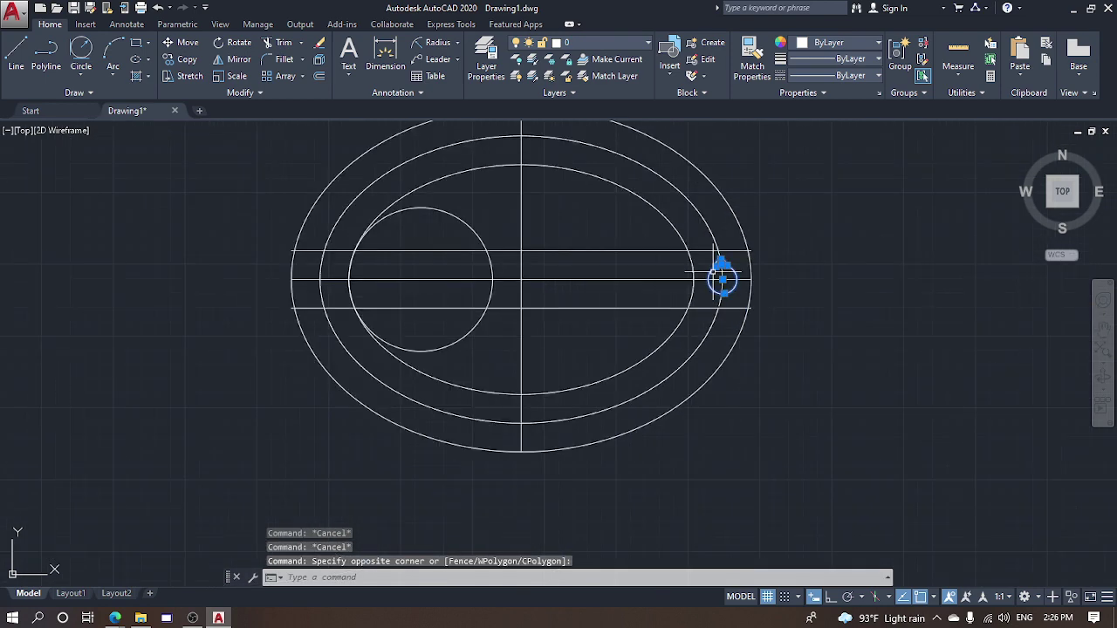
{"action": "left_click", "coordinate": [803, 318]}
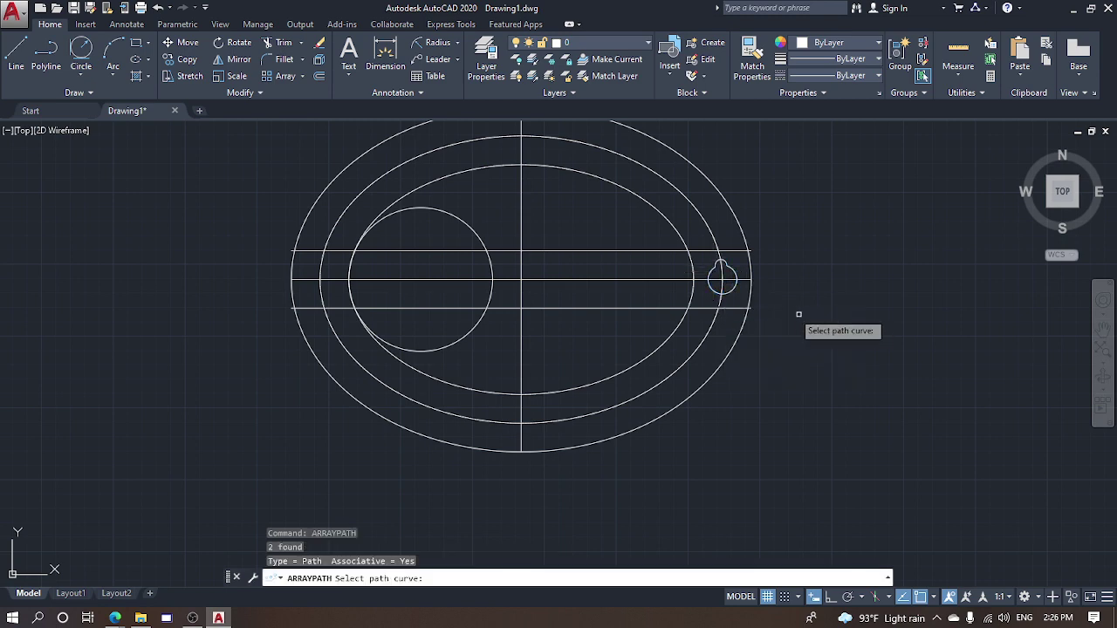
{"action": "left_click", "coordinate": [722, 221]}
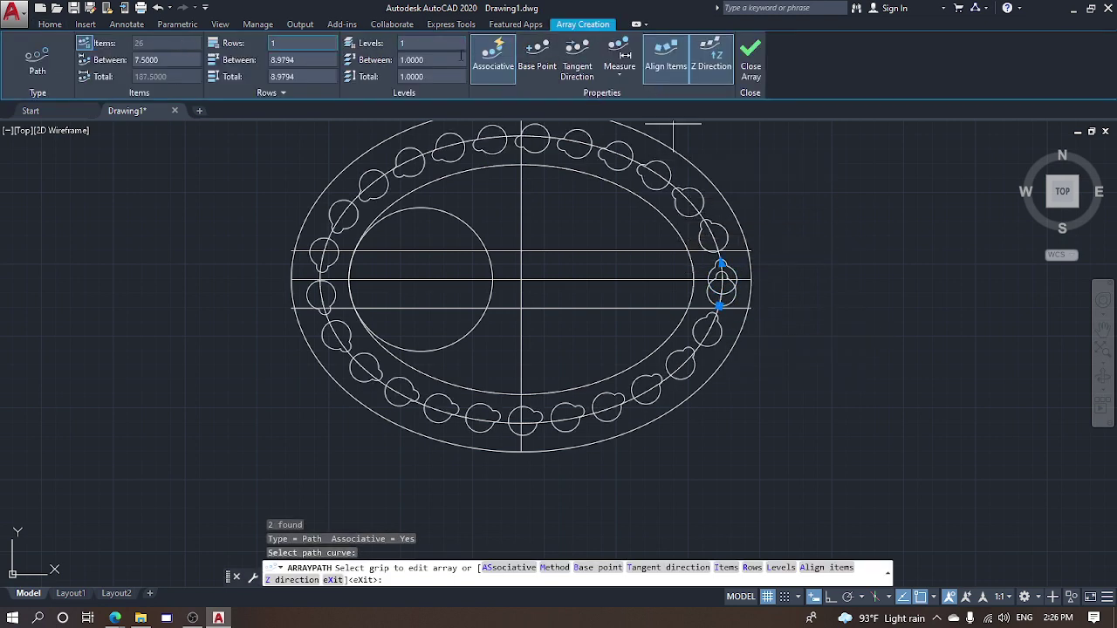
Switch the path array to the Divide method with 10 items and finish the array
{"action": "left_click", "coordinate": [619, 78]}
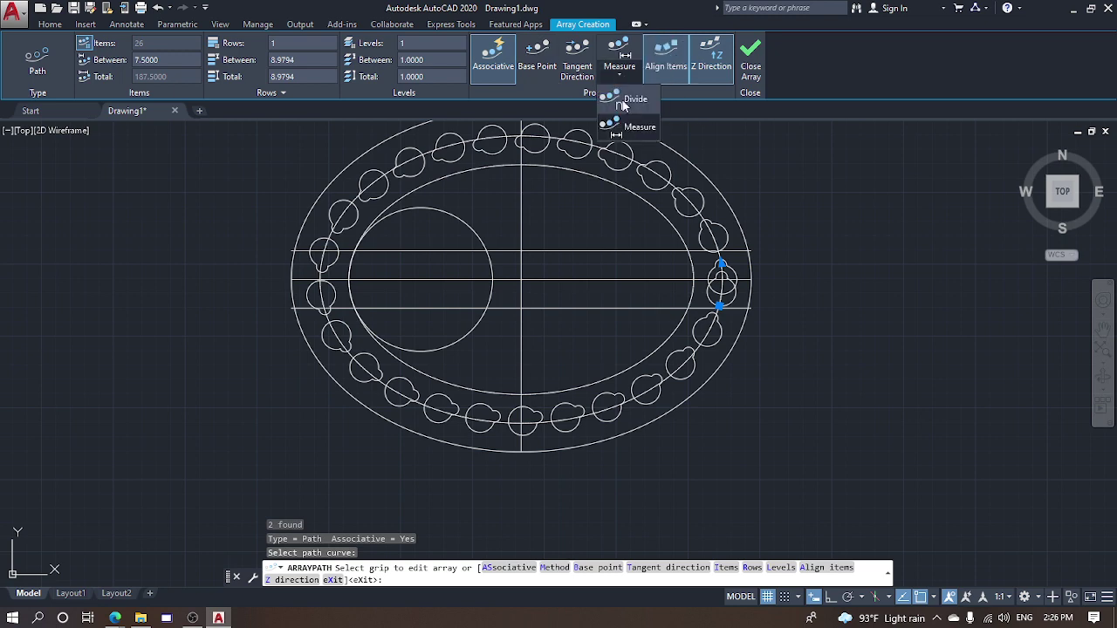
{"action": "left_click", "coordinate": [630, 100]}
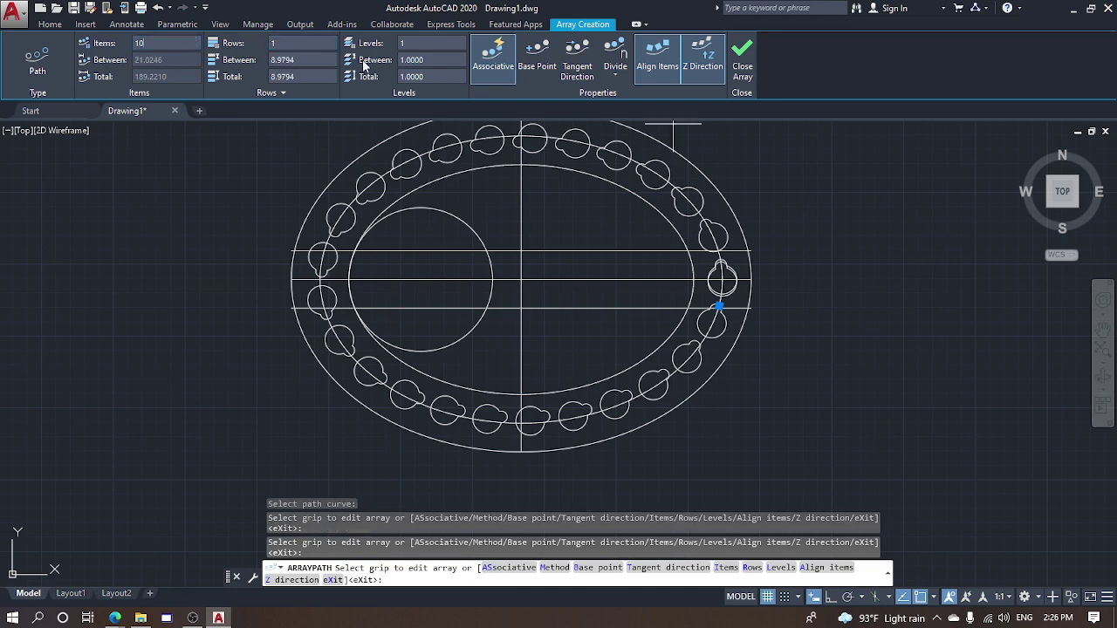
{"action": "key", "text": "Return"}
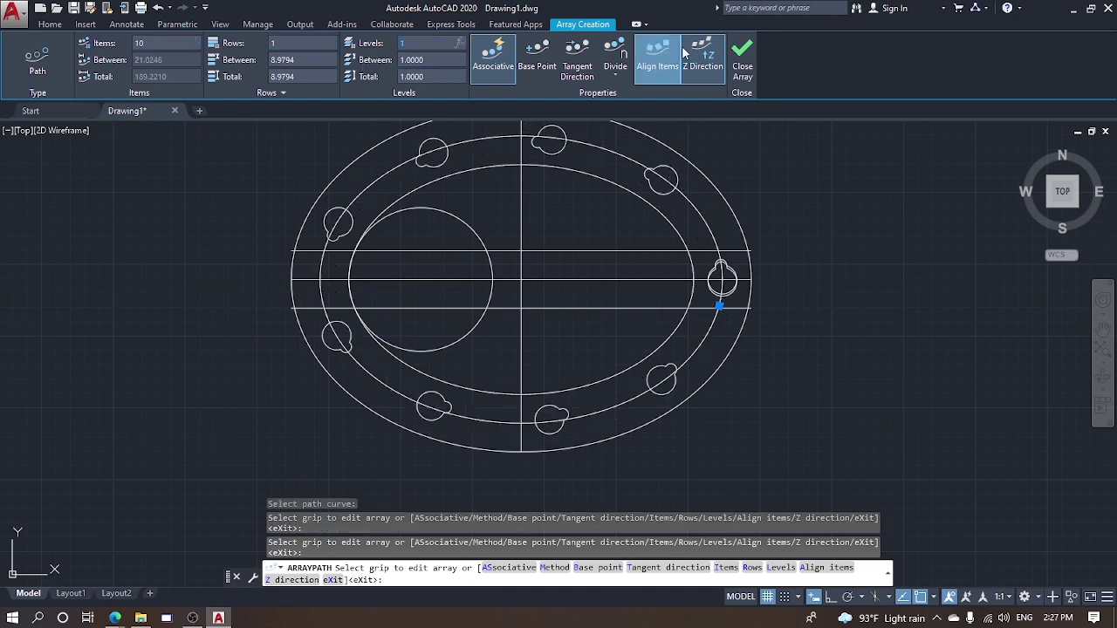
{"action": "left_click", "coordinate": [746, 57]}
Explode the keyhole path array into separate objects
{"action": "scroll", "coordinate": [775, 306], "scroll_direction": "up", "scroll_amount": 2}
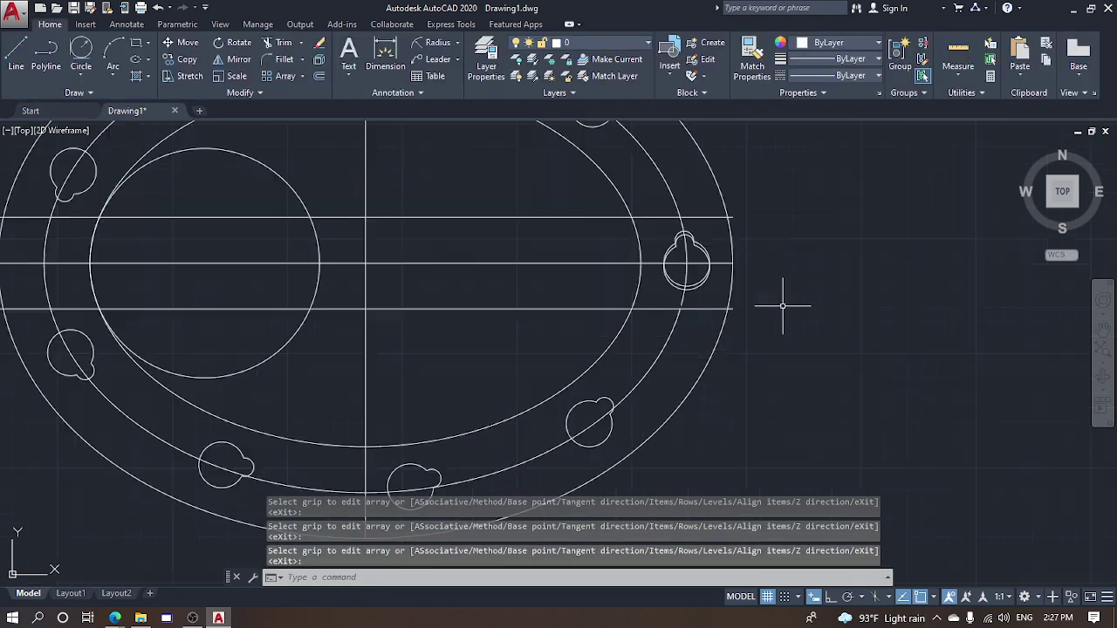
{"action": "left_click", "coordinate": [691, 288]}
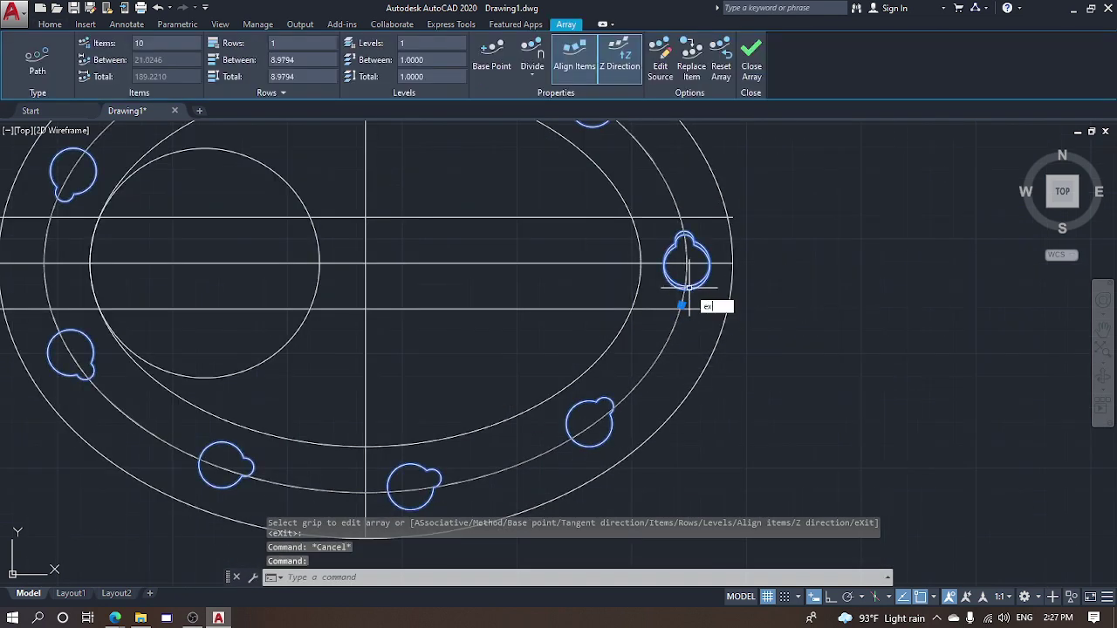
{"action": "key", "text": "Down"}
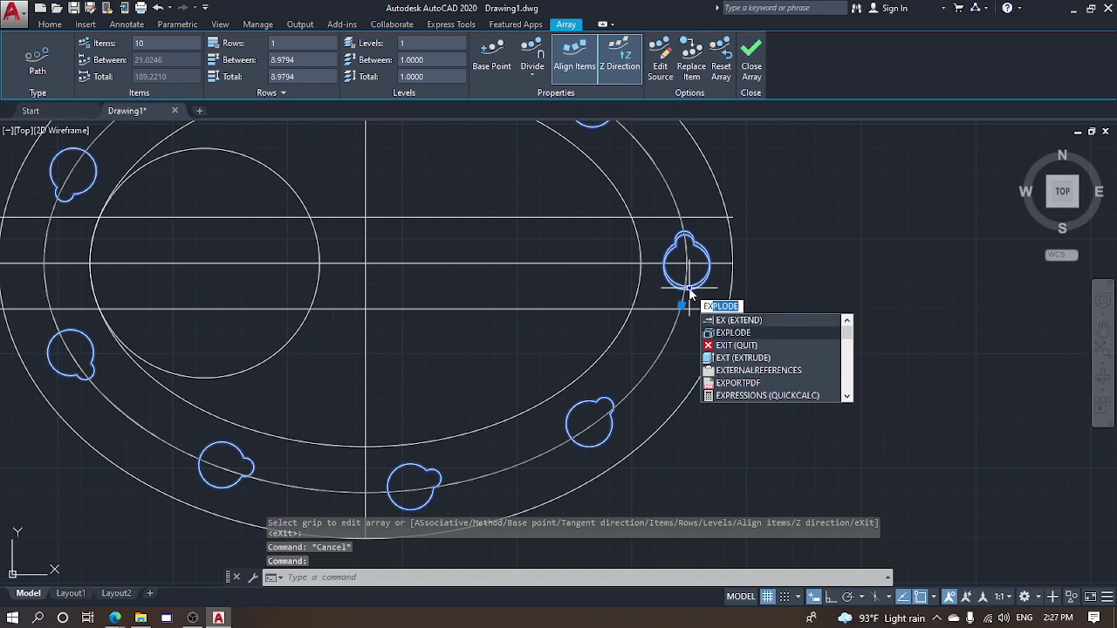
{"action": "key", "text": "Return"}
{"action": "key", "text": "Escape"}
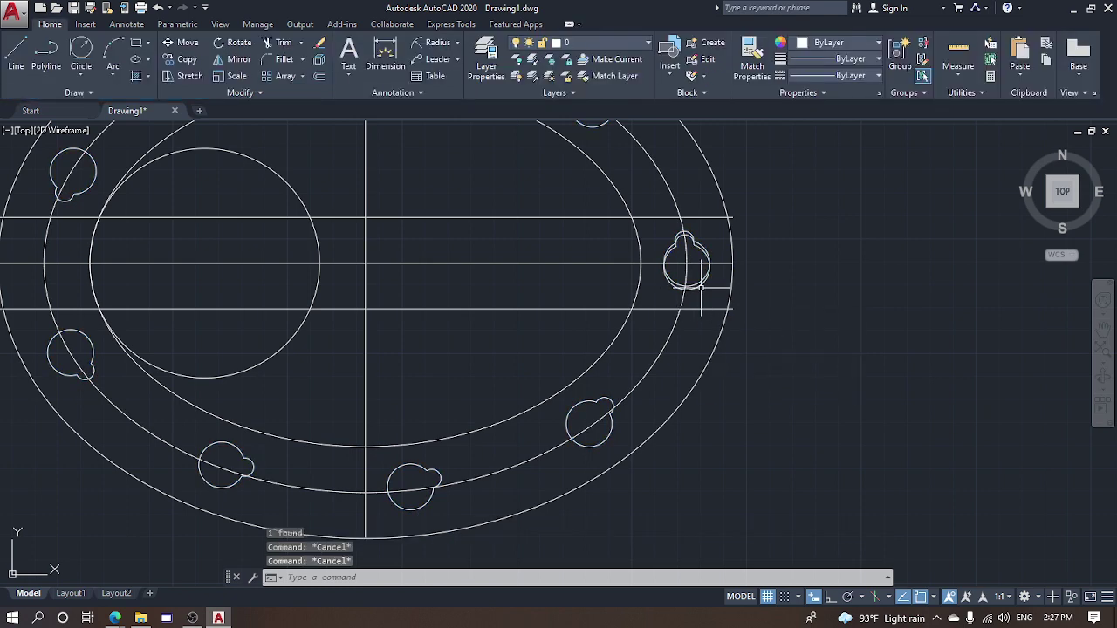
Erase the duplicate large arc from the keyhole outline at the middle ellipse's right end
{"action": "left_click", "coordinate": [698, 288]}
{"action": "type", "text": "e"}
{"action": "key", "text": "Return"}
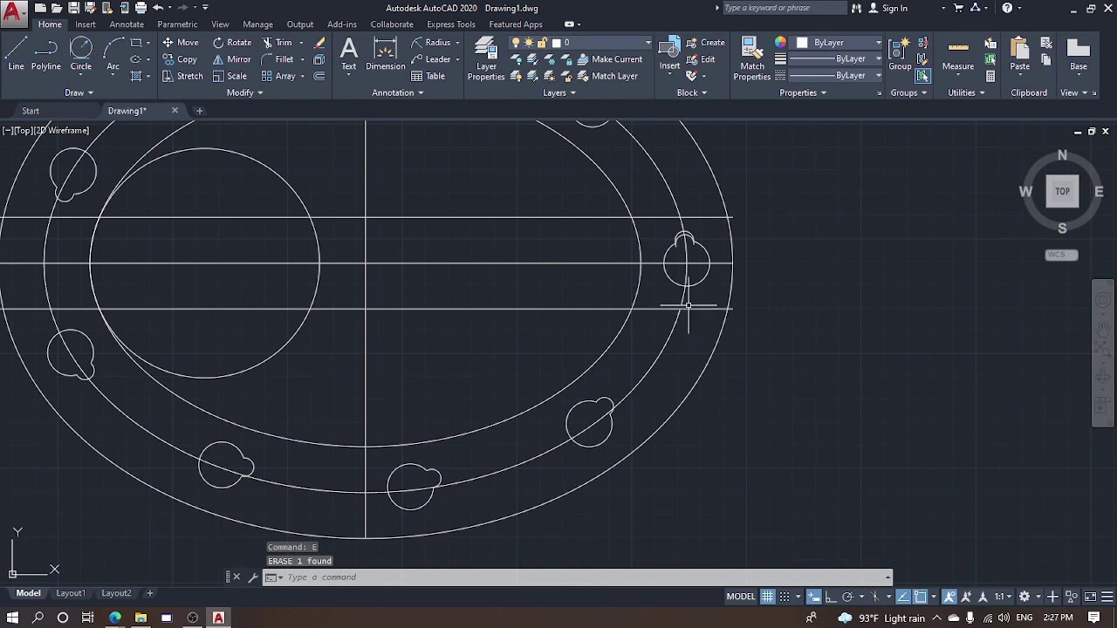
Try erasing the outer small-lobe arc of the keyhole at the ellipse's right end, and undo the erasure
{"action": "scroll", "coordinate": [694, 225], "scroll_direction": "up", "scroll_amount": 4}
{"action": "left_click", "coordinate": [691, 236]}
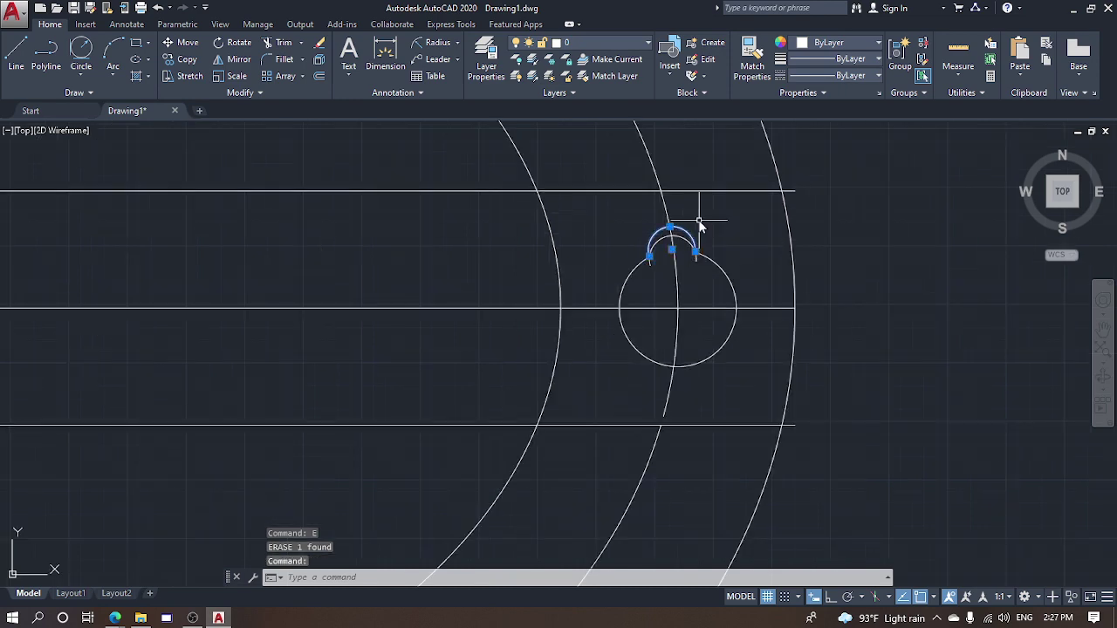
{"action": "key", "text": "Escape"}
{"action": "scroll", "coordinate": [695, 219], "scroll_direction": "down", "scroll_amount": 4}
{"action": "left_click", "coordinate": [674, 187]}
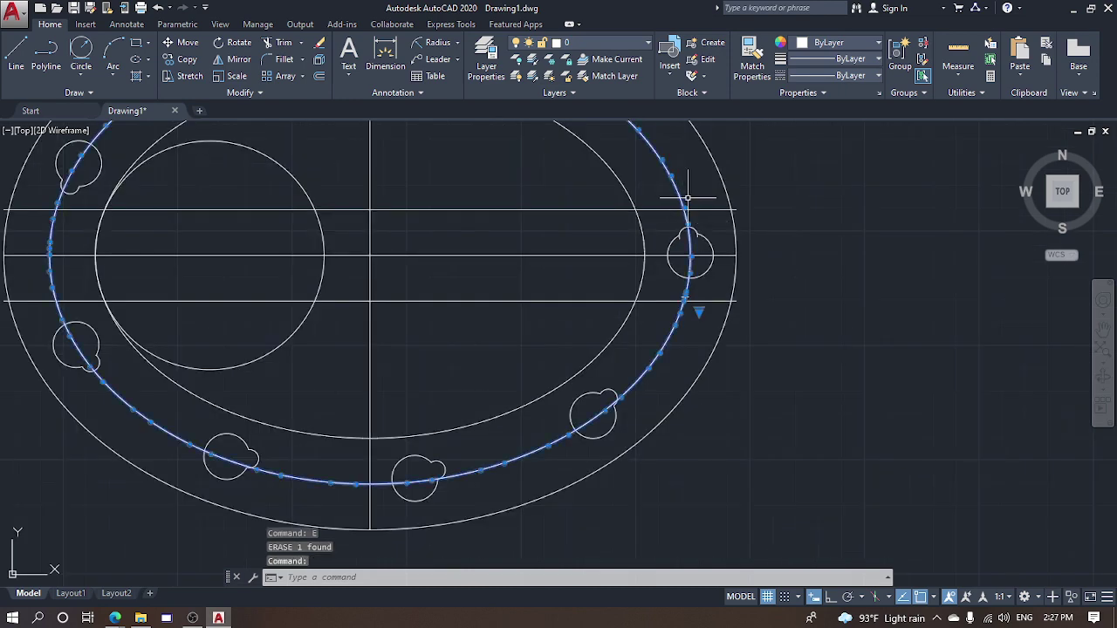
{"action": "key", "text": "ctrl+z"}
{"action": "key", "text": "ctrl+z"}
{"action": "key", "text": "ctrl+z"}
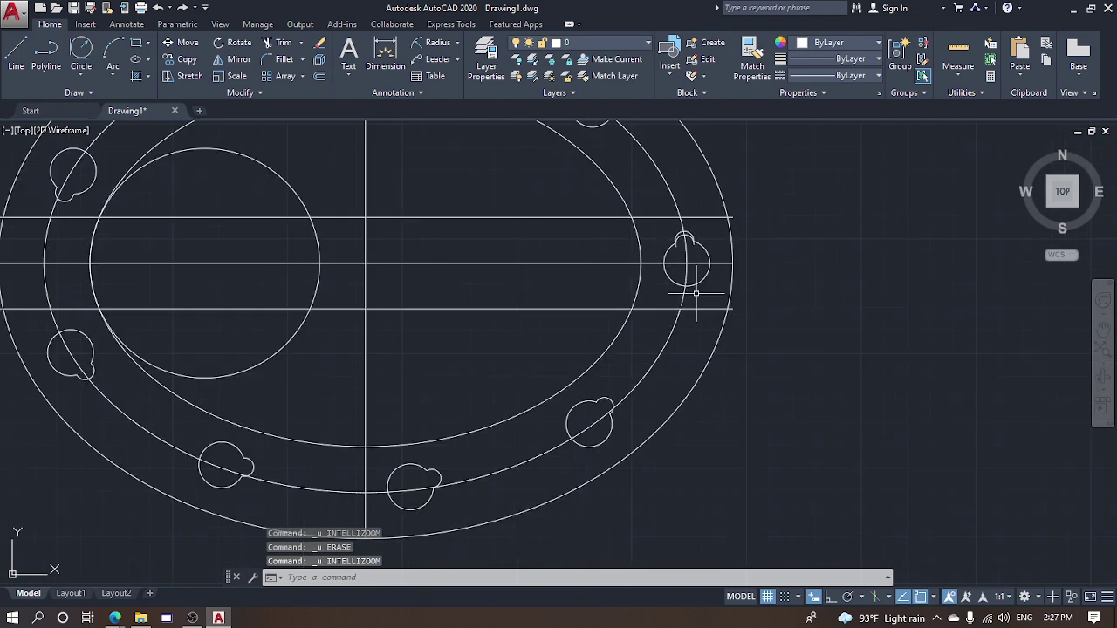
Erase the inner duplicate small-lobe arc of the keyhole at the middle ellipse's right end
{"action": "key", "text": "Escape"}
{"action": "scroll", "coordinate": [687, 241], "scroll_direction": "up", "scroll_amount": 4}
{"action": "left_click", "coordinate": [676, 203]}
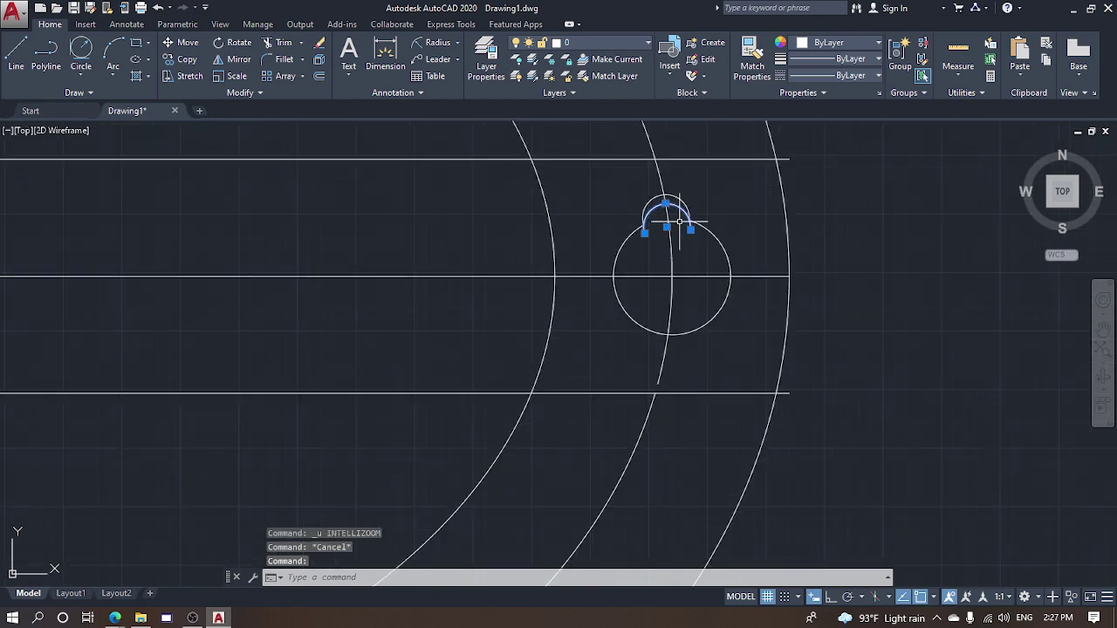
{"action": "type", "text": "e"}
{"action": "key", "text": "Return"}
Erase the middle ellipse that served as the array path
{"action": "scroll", "coordinate": [693, 252], "scroll_direction": "down", "scroll_amount": 5}
{"action": "left_click", "coordinate": [682, 333]}
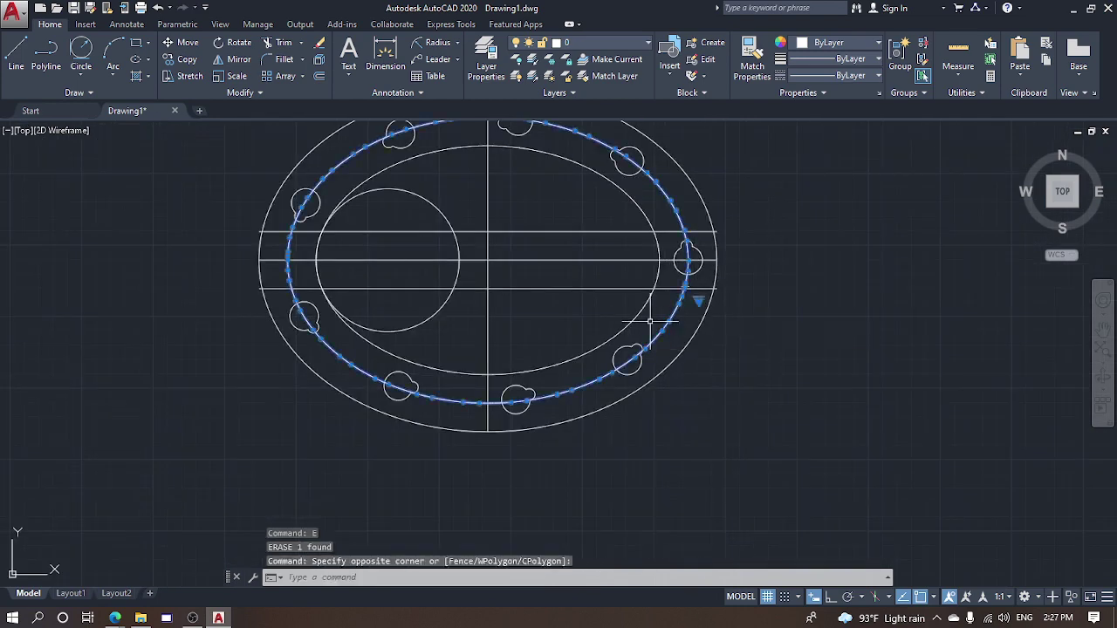
{"action": "key", "text": "Escape"}
{"action": "scroll", "coordinate": [650, 330], "scroll_direction": "down", "scroll_amount": 3}
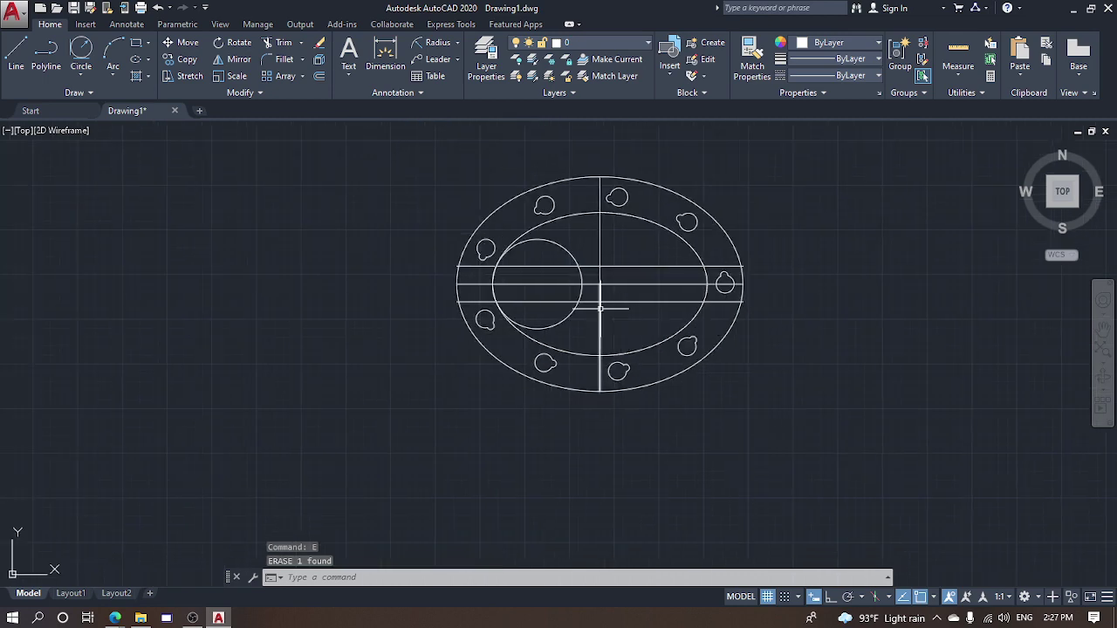
{"action": "key", "text": "Escape"}
{"action": "key", "text": "Escape"}
{"action": "key", "text": "Escape"}
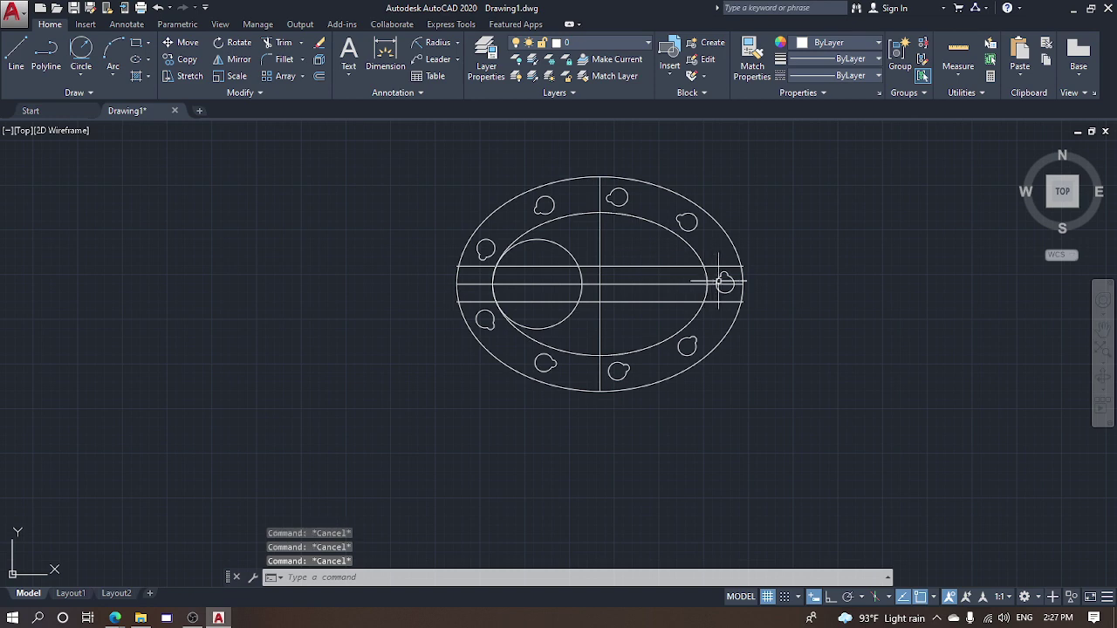
Draw a short horizontal line across the inner ellipse's right side, just above the horizontal centre line
{"action": "scroll", "coordinate": [714, 295], "scroll_direction": "up", "scroll_amount": 2}
{"action": "scroll", "coordinate": [714, 295], "scroll_direction": "up", "scroll_amount": 5}
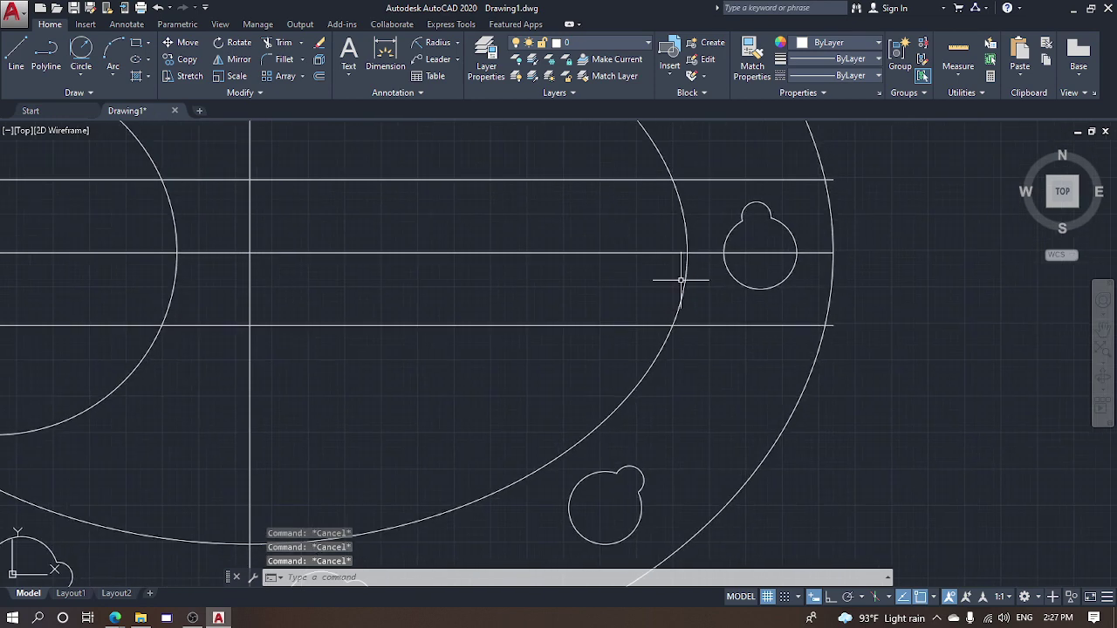
{"action": "key", "text": "Return"}
{"action": "scroll", "coordinate": [685, 253], "scroll_direction": "up", "scroll_amount": 2}
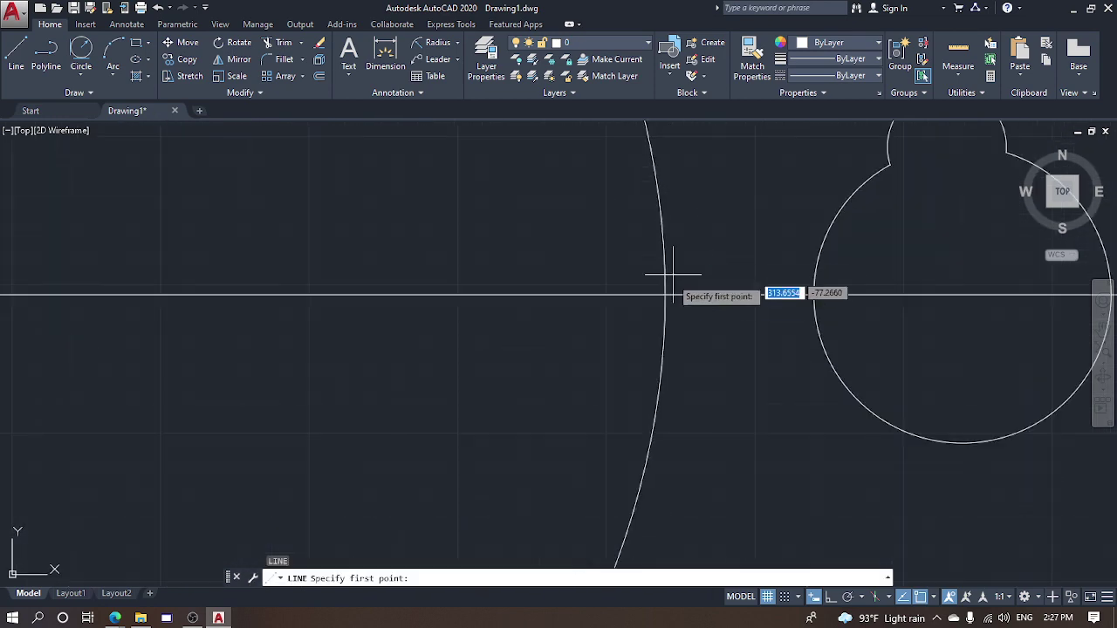
{"action": "left_click", "coordinate": [644, 279]}
{"action": "left_click", "coordinate": [646, 281]}
{"action": "key", "text": "Escape"}
{"action": "key", "text": "Escape"}
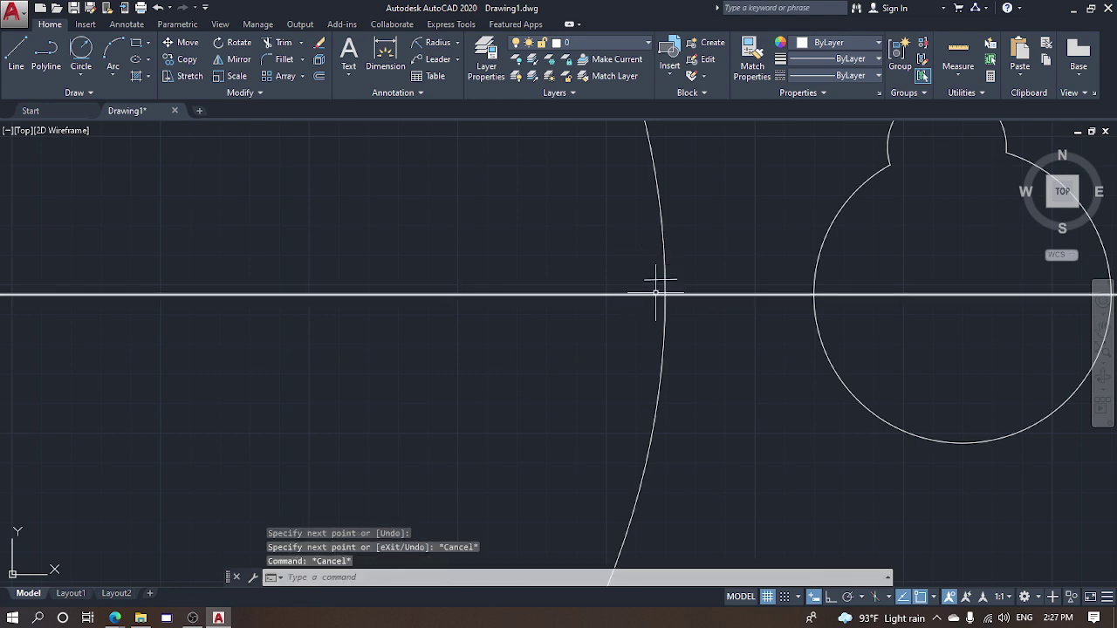
Trim the small piece of the inner ellipse between the short helper line and the horizontal centre line
{"action": "type", "text": "tr"}
{"action": "key", "text": "Return"}
{"action": "key", "text": "Return"}
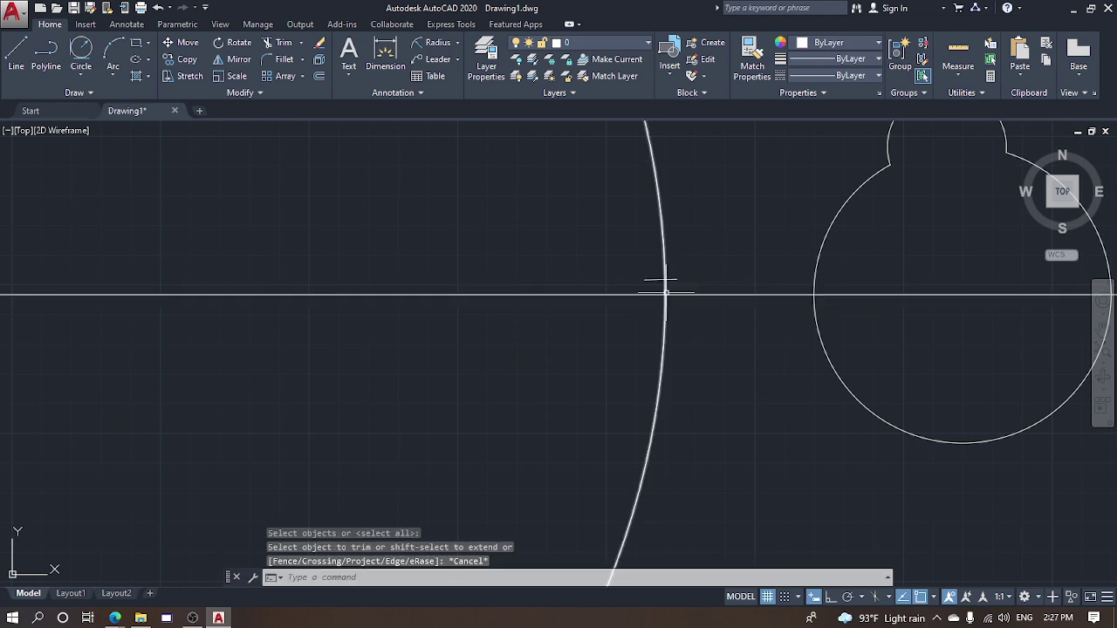
{"action": "key", "text": "Escape"}
{"action": "type", "text": "tr"}
{"action": "key", "text": "Return"}
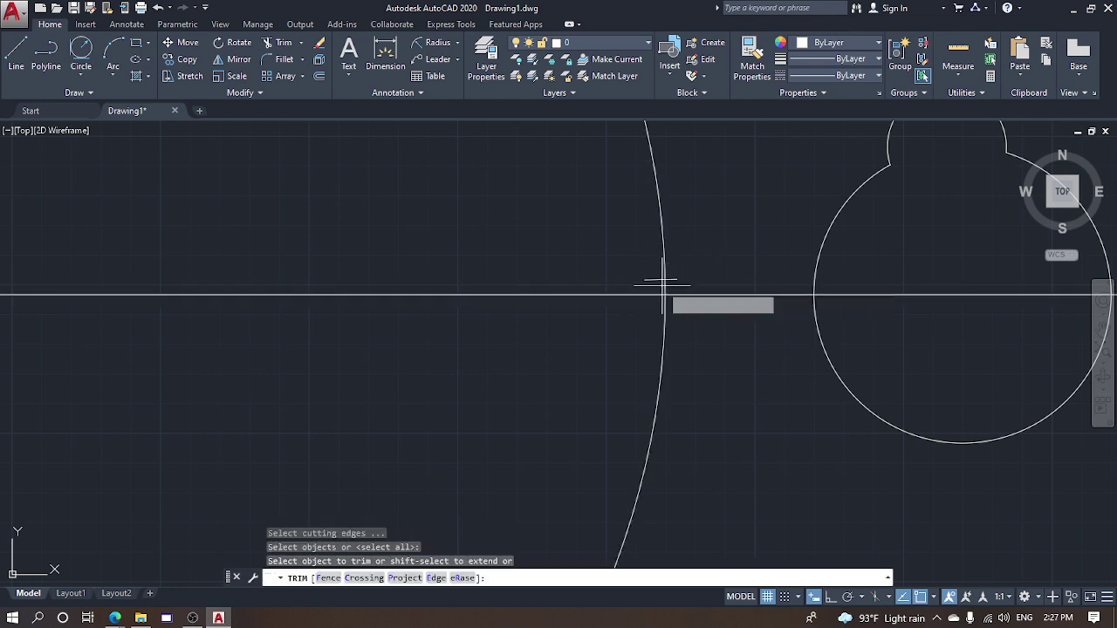
{"action": "left_click", "coordinate": [661, 286]}
{"action": "left_click", "coordinate": [670, 289]}
{"action": "key", "text": "Escape"}
Erase the short helper line across the inner ellipse, and undo the erasure
{"action": "left_click", "coordinate": [668, 280]}
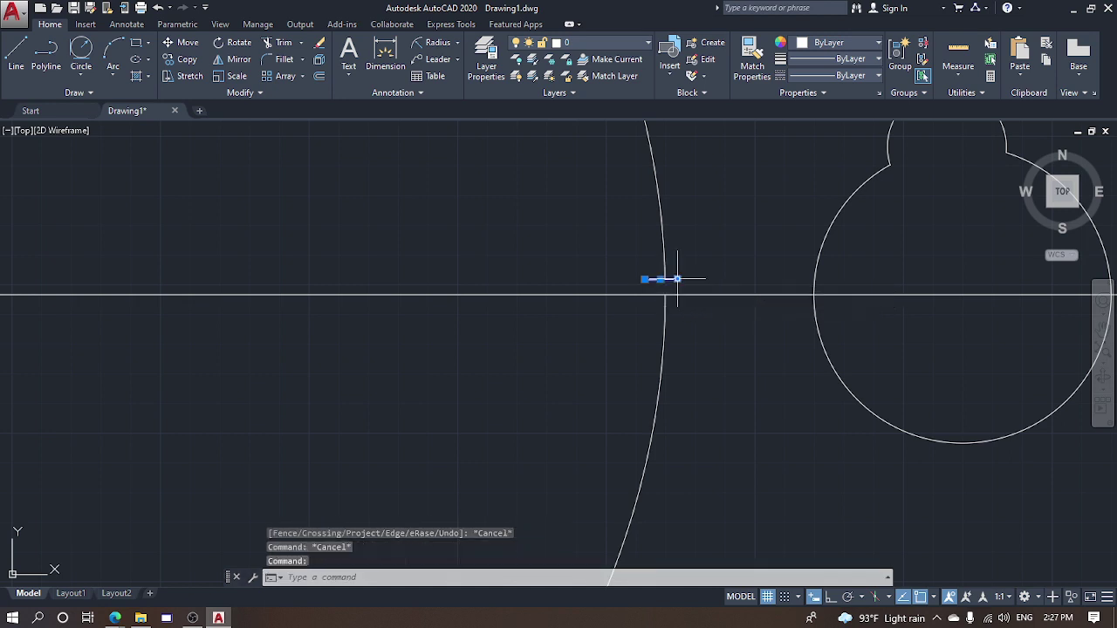
{"action": "scroll", "coordinate": [668, 272], "scroll_direction": "down", "scroll_amount": 4}
{"action": "type", "text": "e"}
{"action": "key", "text": "Return"}
{"action": "scroll", "coordinate": [724, 240], "scroll_direction": "down", "scroll_amount": 3}
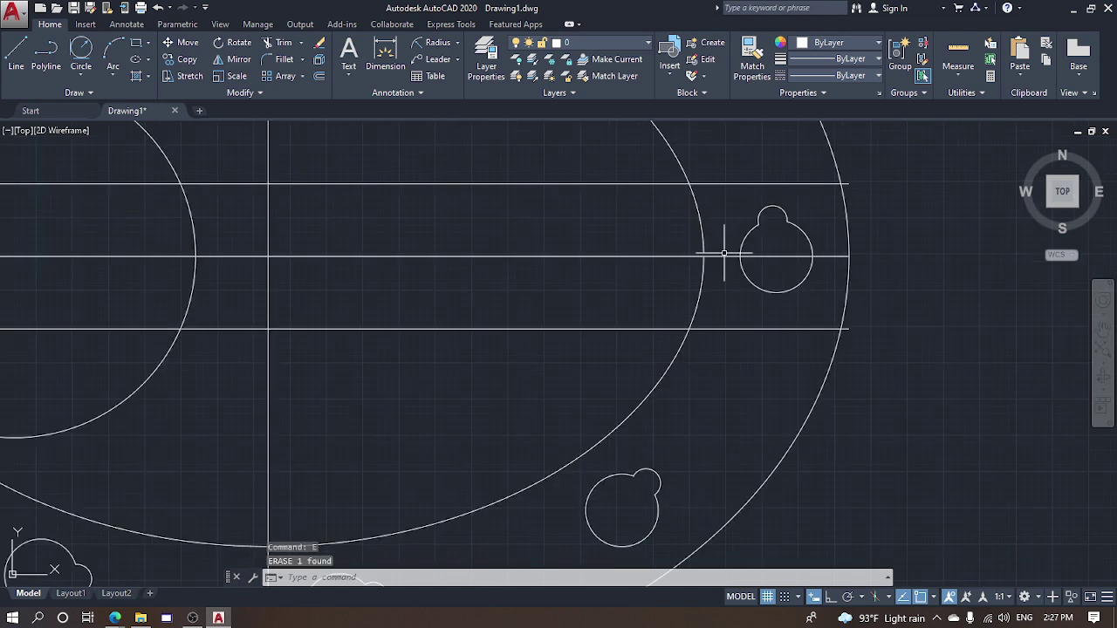
{"action": "scroll", "coordinate": [723, 251], "scroll_direction": "down", "scroll_amount": 1}
{"action": "key", "text": "ctrl+z"}
{"action": "key", "text": "ctrl+z"}
{"action": "key", "text": "ctrl+z"}
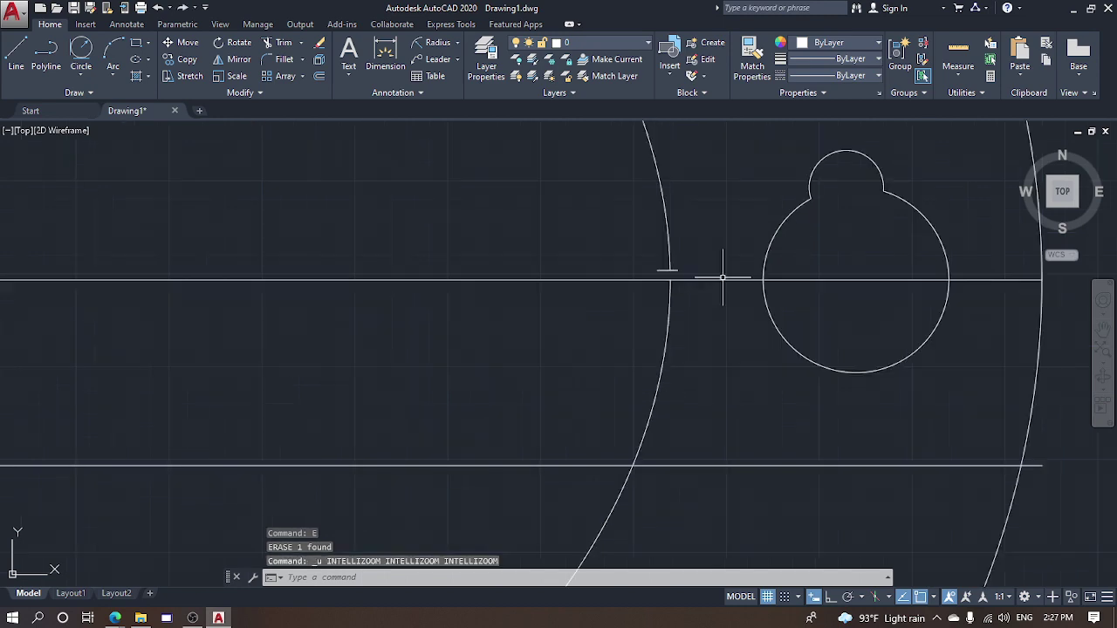
Erase the short helper line at the inner ellipse's right side
{"action": "left_click", "coordinate": [661, 280]}
{"action": "type", "text": "e"}
{"action": "key", "text": "Return"}
{"action": "scroll", "coordinate": [711, 258], "scroll_direction": "down", "scroll_amount": 4}
Trim the right side of the inner ellipse between the horizontal centre line and the lower offset line
{"action": "middle_click_drag", "start_coordinate": [715, 259], "coordinate": [810, 248]}
{"action": "key", "text": "Escape"}
{"action": "key", "text": "Escape"}
{"action": "type", "text": "tr"}
{"action": "key", "text": "Return"}
{"action": "key", "text": "Return"}
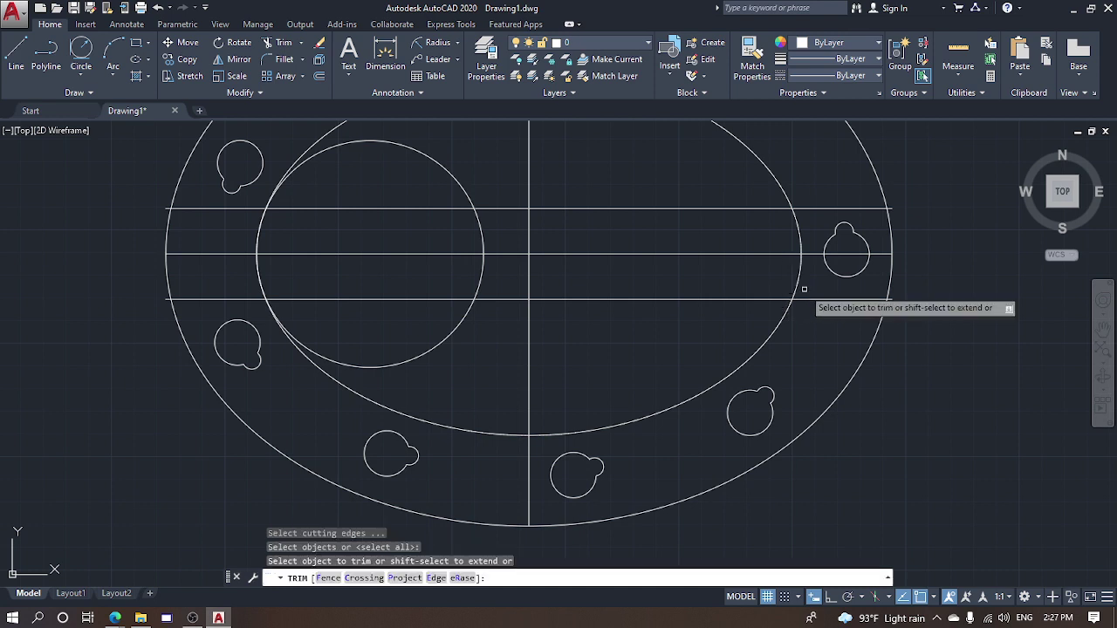
{"action": "left_click", "coordinate": [805, 288]}
{"action": "left_click", "coordinate": [786, 279]}
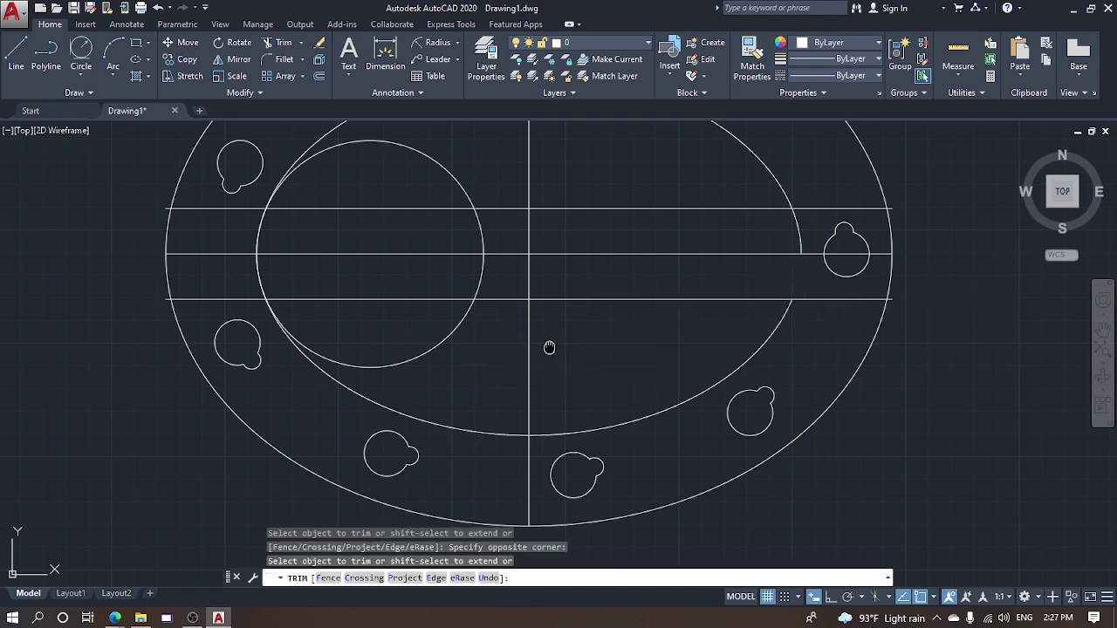
{"action": "middle_click_drag", "start_coordinate": [553, 312], "coordinate": [593, 361]}
{"action": "key", "text": "Escape"}
{"action": "key", "text": "Escape"}
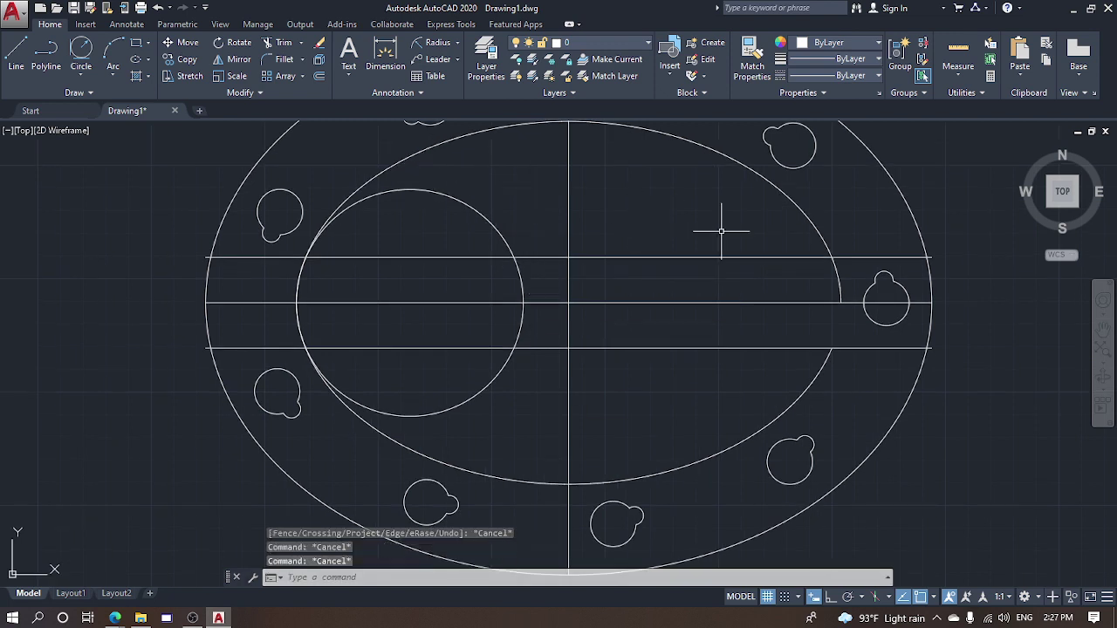
{"action": "key", "text": "Escape"}
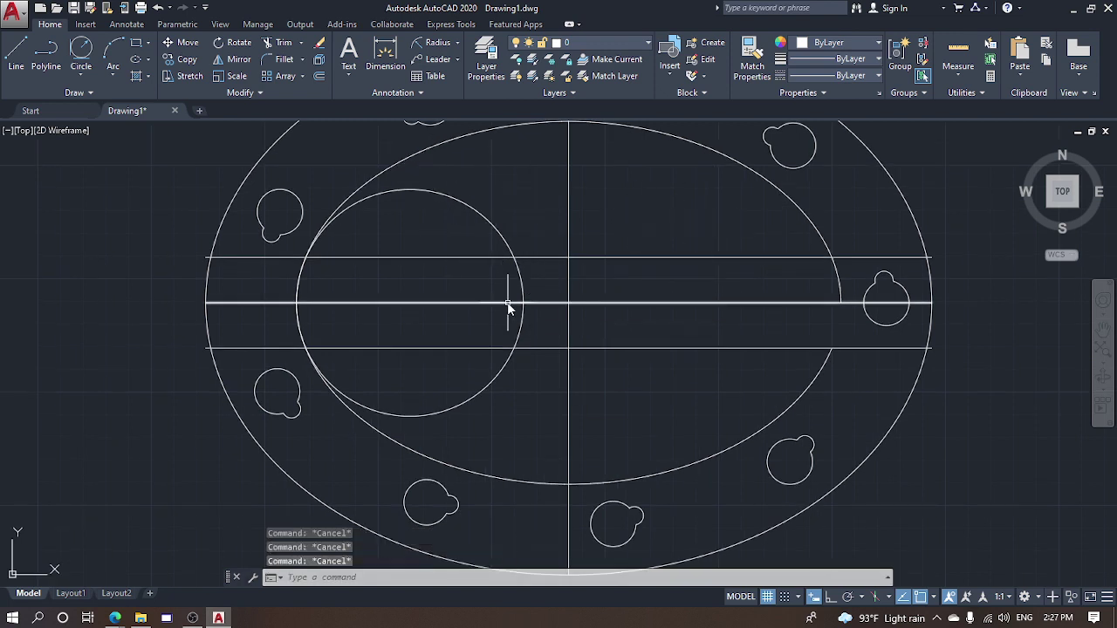
Trim both sides of the inner circle and the inner ellipse's left side between the upper offset line and the centre line
{"action": "key", "text": "Return"}
{"action": "key", "text": "Return"}
{"action": "left_click", "coordinate": [531, 282]}
{"action": "left_click", "coordinate": [501, 269]}
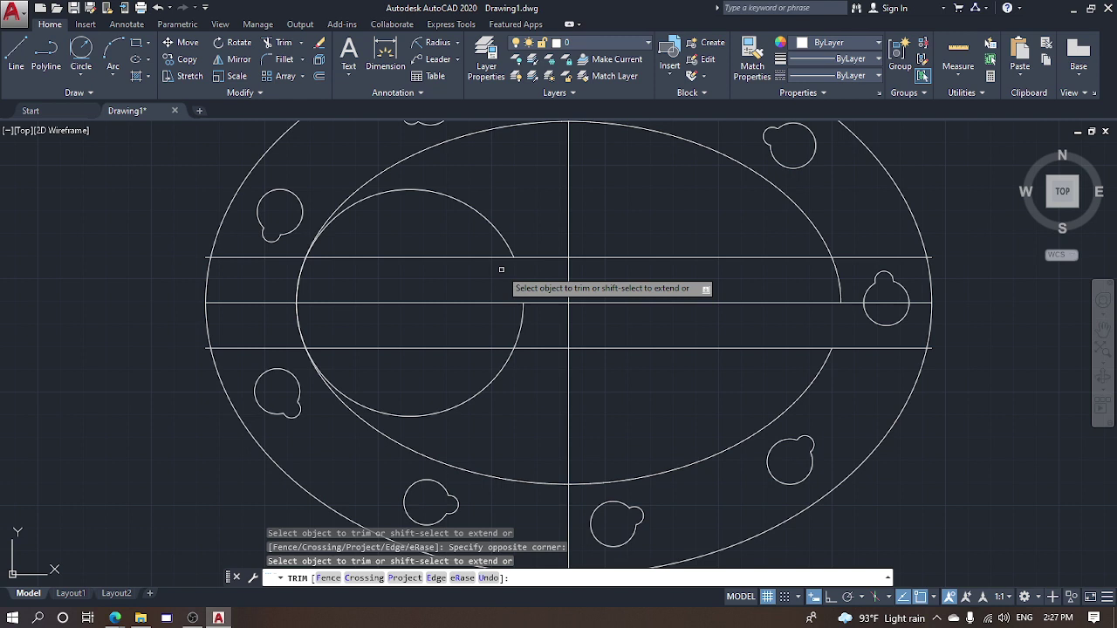
{"action": "left_click", "coordinate": [320, 283]}
{"action": "left_click", "coordinate": [278, 274]}
{"action": "key", "text": "Escape"}
{"action": "key", "text": "Escape"}
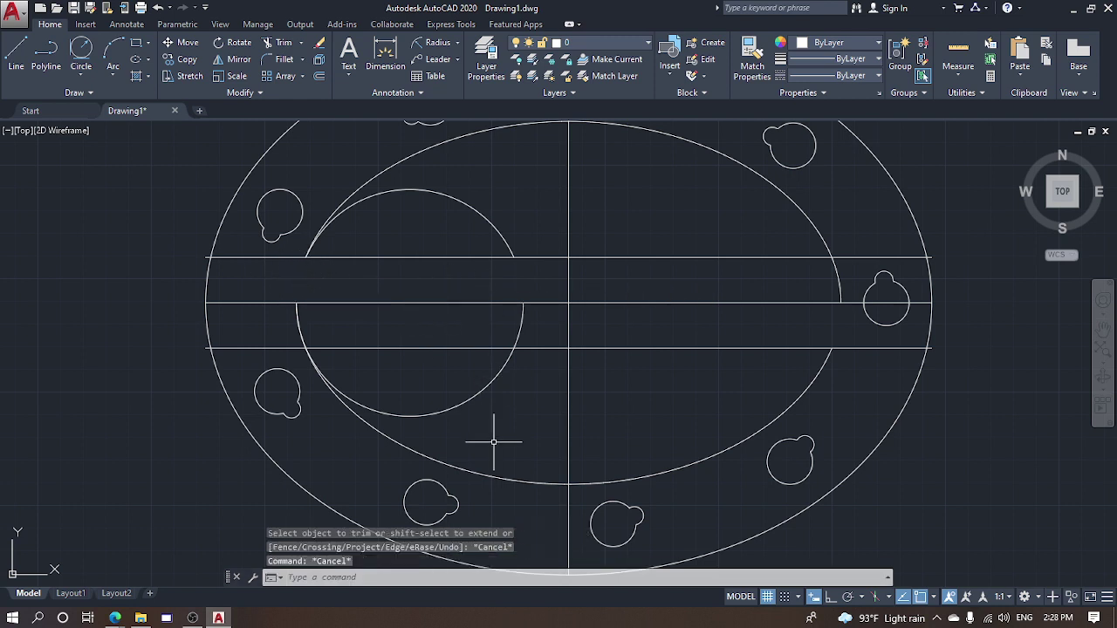
Erase the remaining lower arcs of the inner circle and the inner ellipse
{"action": "left_click", "coordinate": [476, 412]}
{"action": "left_click", "coordinate": [453, 384]}
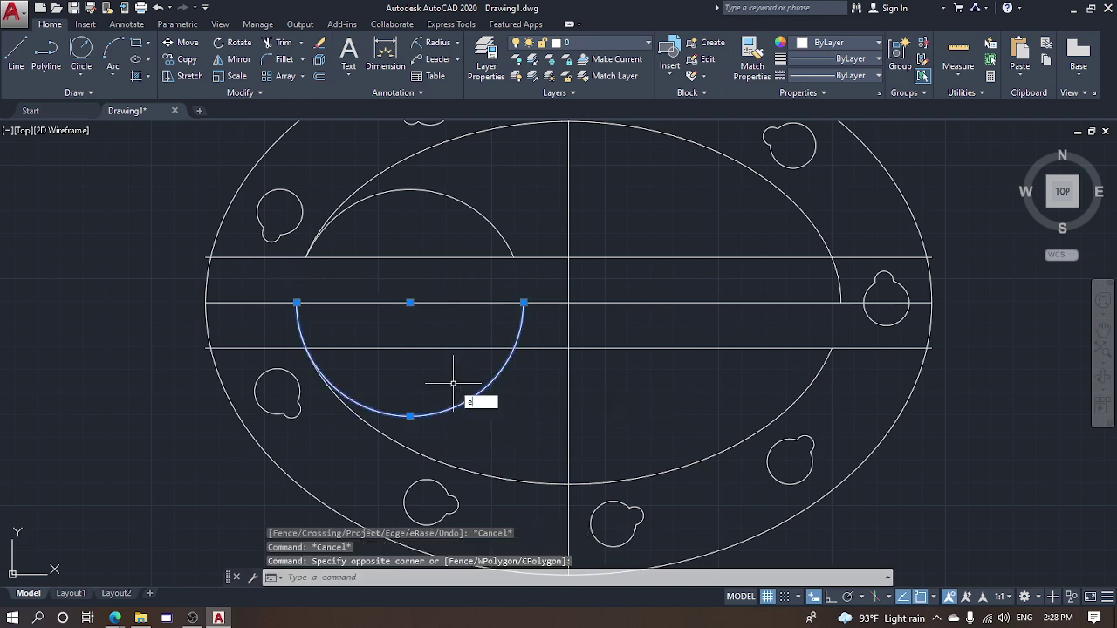
{"action": "key", "text": "Return"}
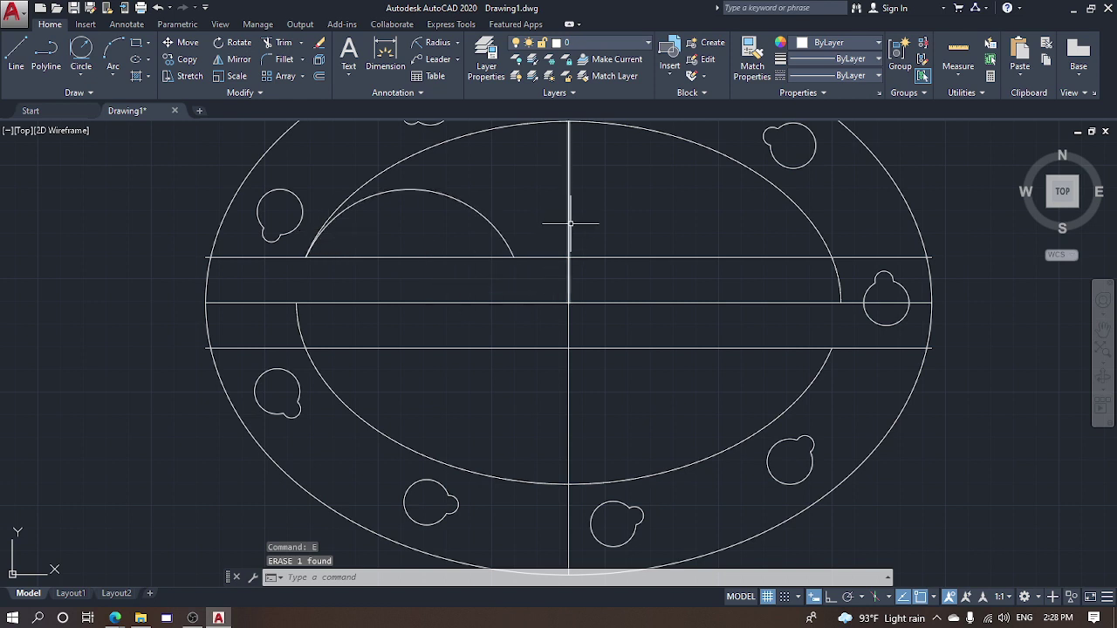
{"action": "scroll", "coordinate": [570, 223], "scroll_direction": "down", "scroll_amount": 2}
{"action": "left_click", "coordinate": [673, 397]}
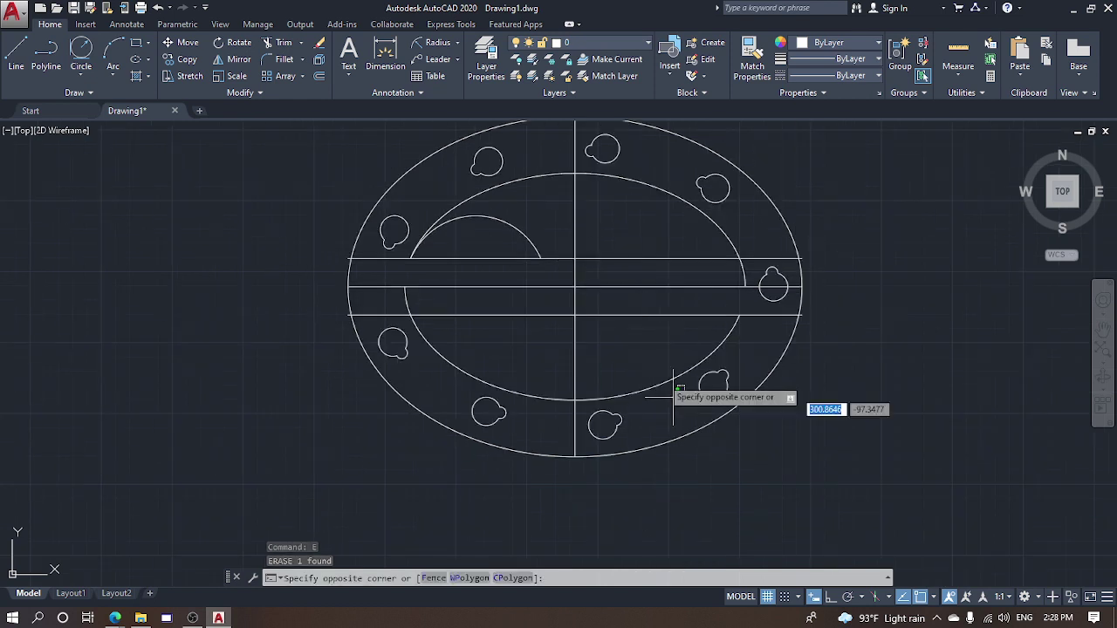
{"action": "left_click", "coordinate": [648, 349]}
{"action": "key", "text": "Delete"}
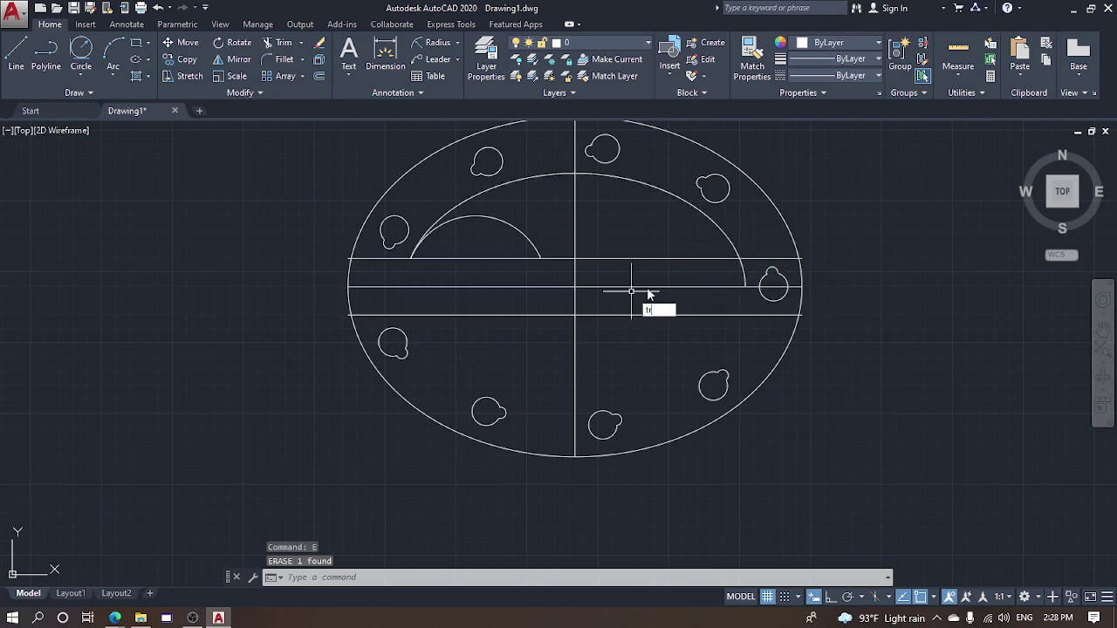
Trim the inner ellipse below the upper offset line, and that line beyond the ellipse arc and beneath the circle arc
{"action": "key", "text": "Return"}
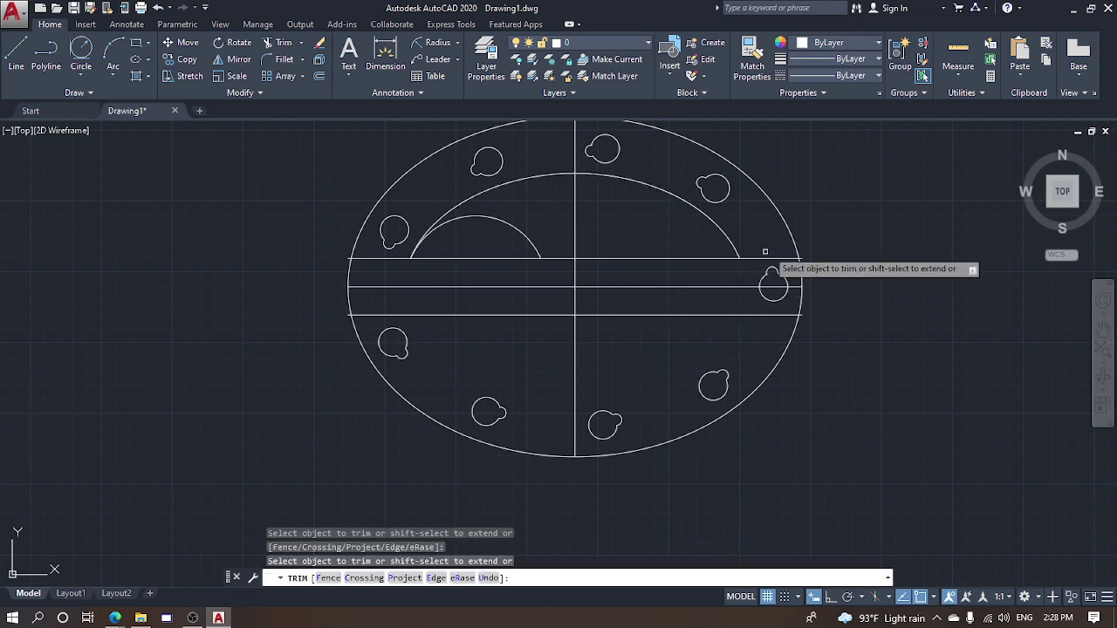
{"action": "left_click", "coordinate": [781, 258]}
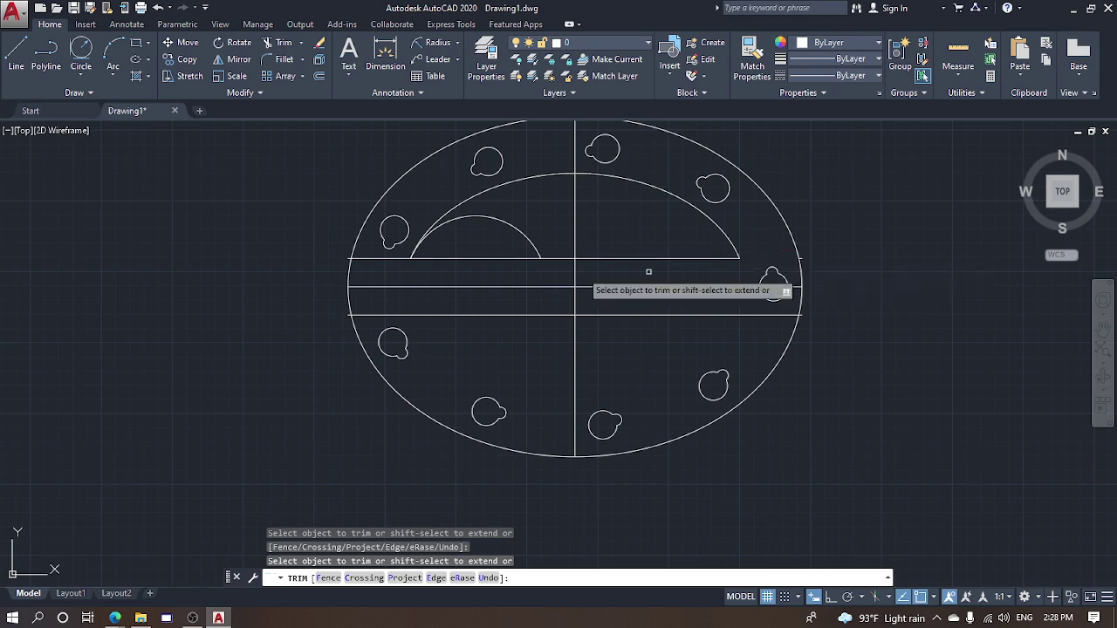
{"action": "left_click", "coordinate": [389, 259]}
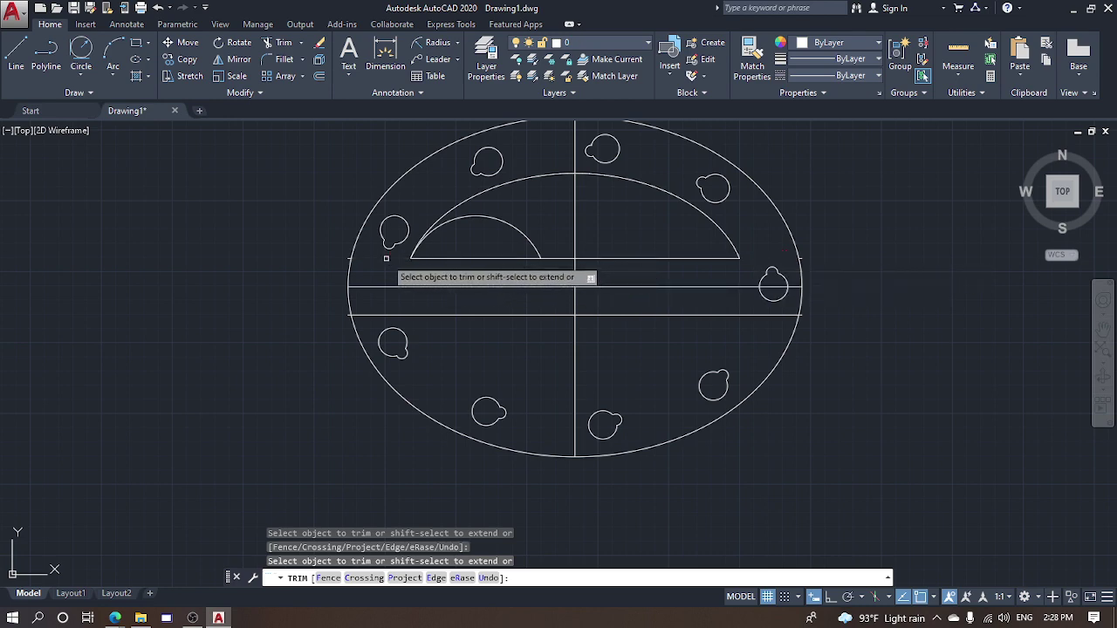
{"action": "left_click", "coordinate": [471, 259]}
{"action": "key", "text": "Escape"}
{"action": "key", "text": "Escape"}
{"action": "key", "text": "Escape"}
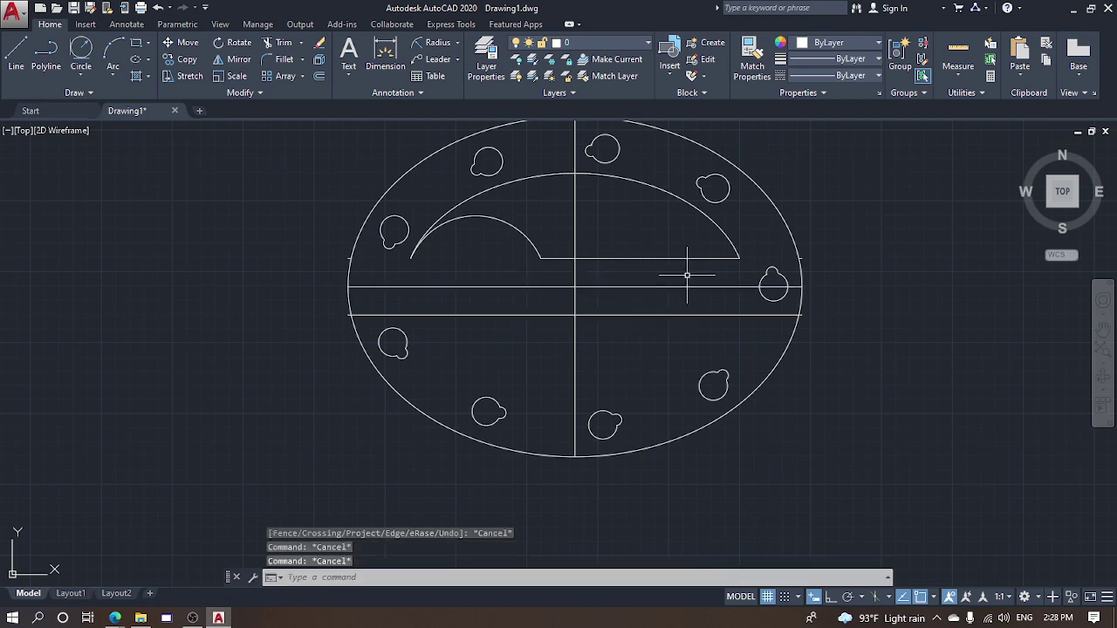
{"action": "key", "text": "Escape"}
Erase the leftover stub of the upper offset line at the outer ellipse's right side
{"action": "left_click", "coordinate": [800, 258]}
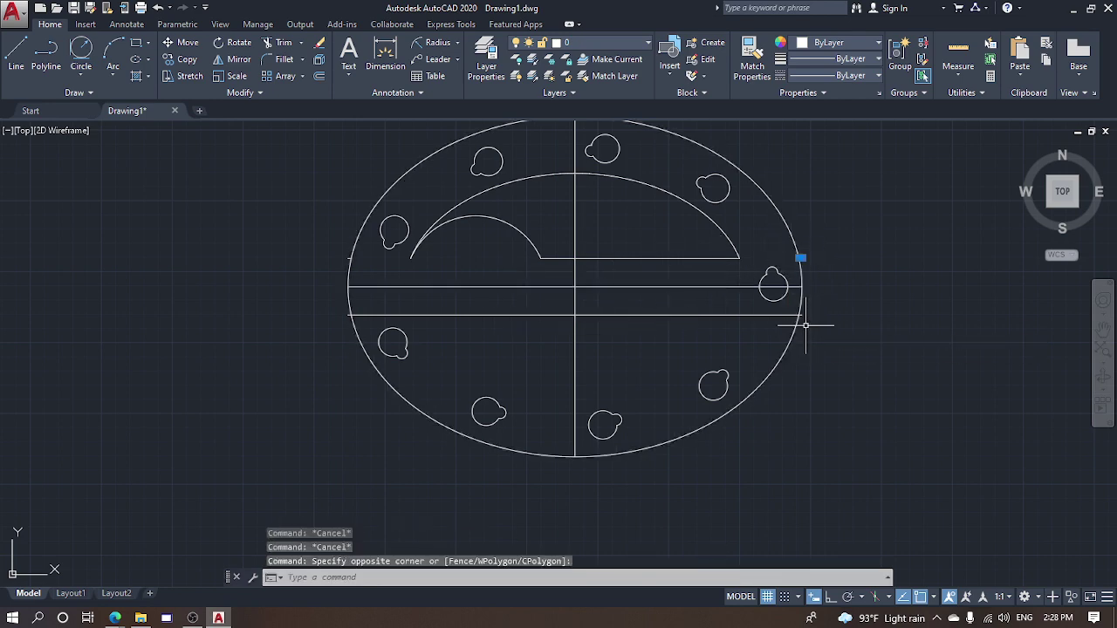
{"action": "key", "text": "Return"}
{"action": "key", "text": "Escape"}
{"action": "key", "text": "Escape"}
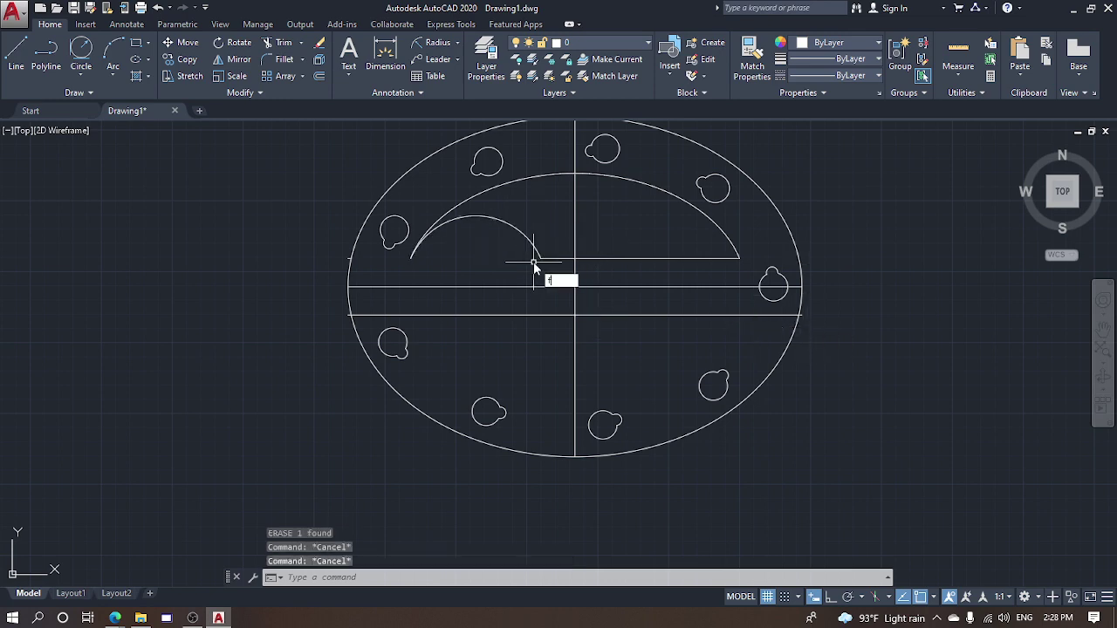
Fillet the right corner between the inner ellipse arc and the upper offset line with a radius of 4
{"action": "key", "text": "Return"}
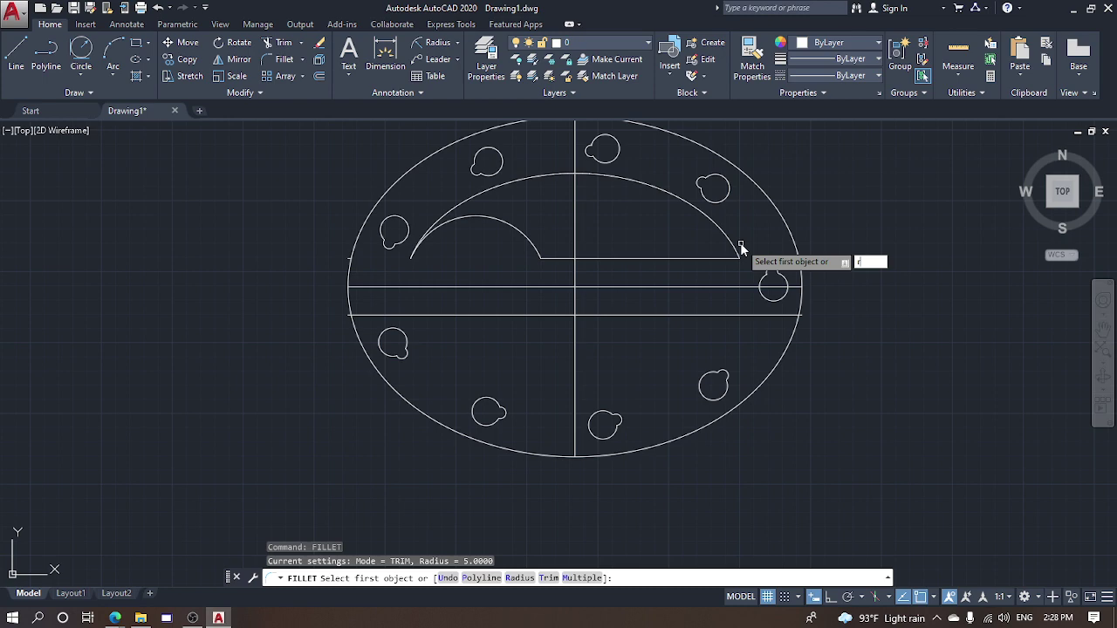
{"action": "key", "text": "Return"}
{"action": "type", "text": "4"}
{"action": "key", "text": "Return"}
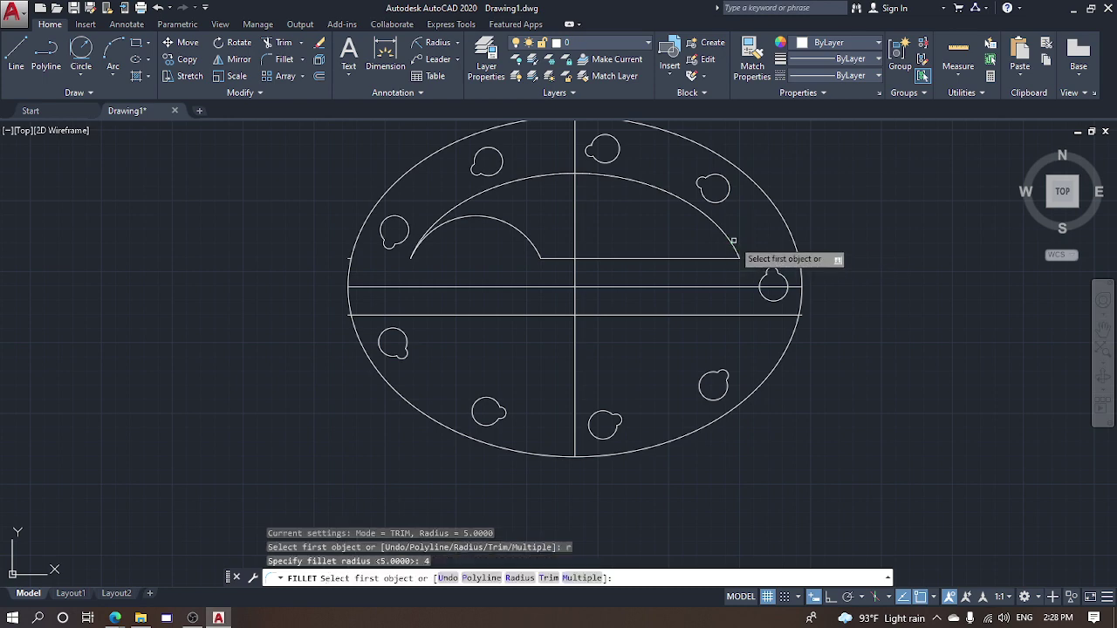
{"action": "left_click", "coordinate": [737, 248]}
{"action": "left_click", "coordinate": [707, 260]}
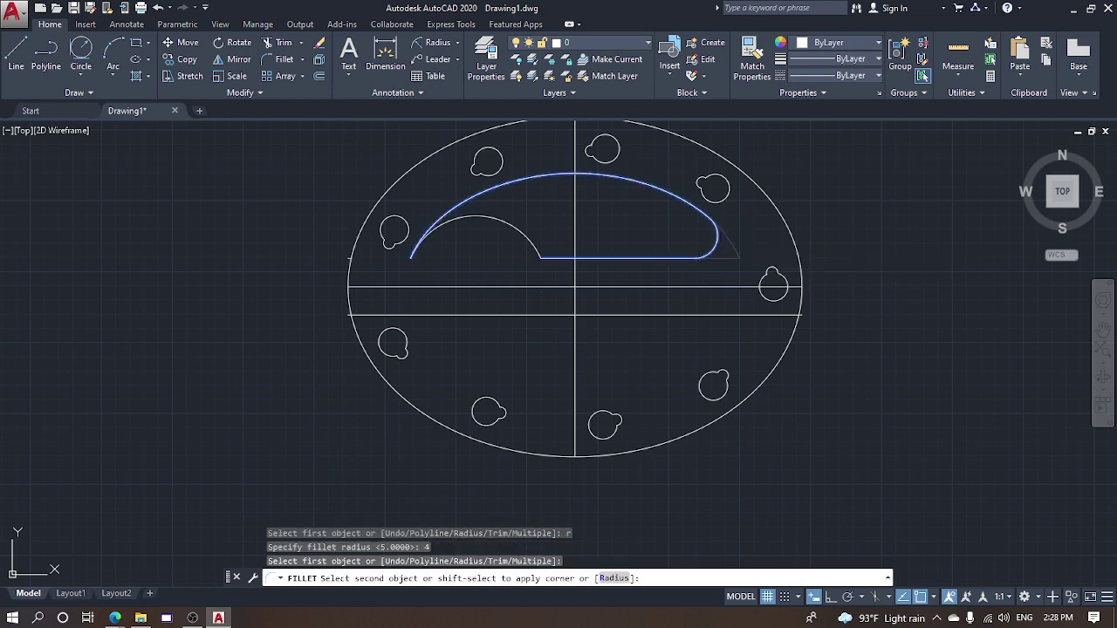
Try to fillet the left corner between the inner ellipse arc and the circle arc with a radius of 4
{"action": "key", "text": "Return"}
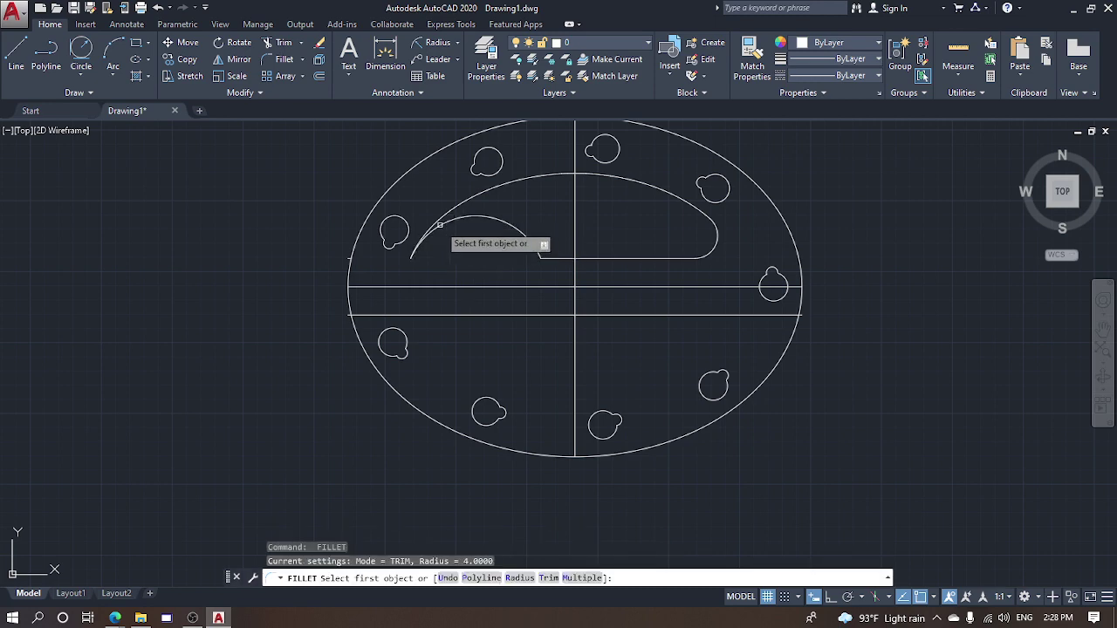
{"action": "left_click", "coordinate": [440, 225]}
{"action": "left_click", "coordinate": [436, 223]}
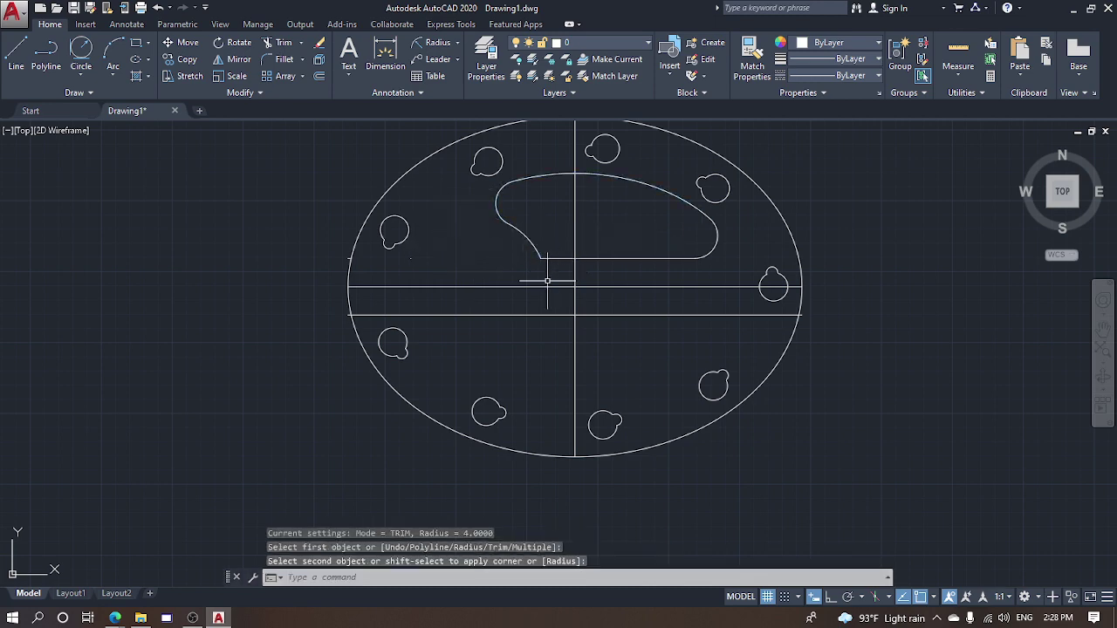
{"action": "left_click", "coordinate": [536, 227]}
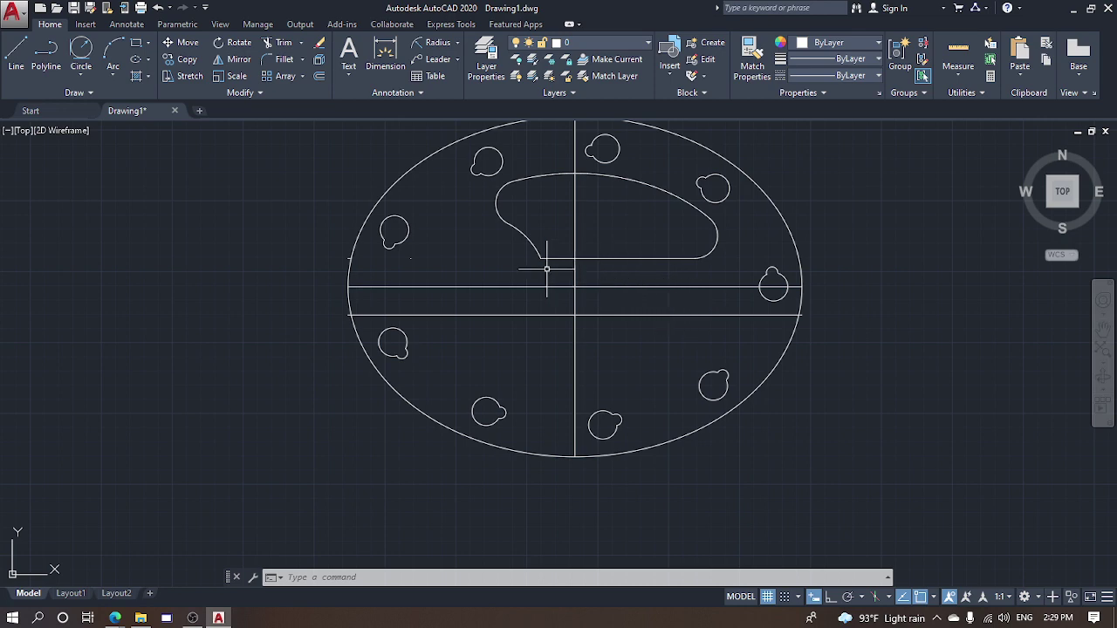
{"action": "key", "text": "Escape"}
{"action": "key", "text": "Escape"}
{"action": "key", "text": "Escape"}
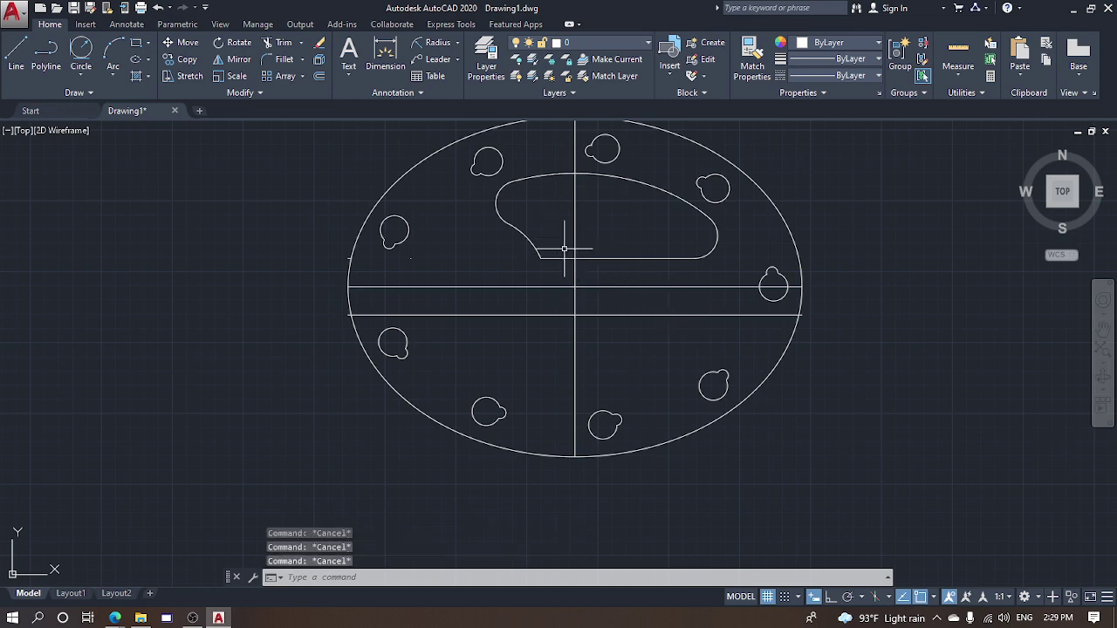
Undo the last fillet at the left corner of the inner opening
{"action": "scroll", "coordinate": [524, 279], "scroll_direction": "up", "scroll_amount": 2}
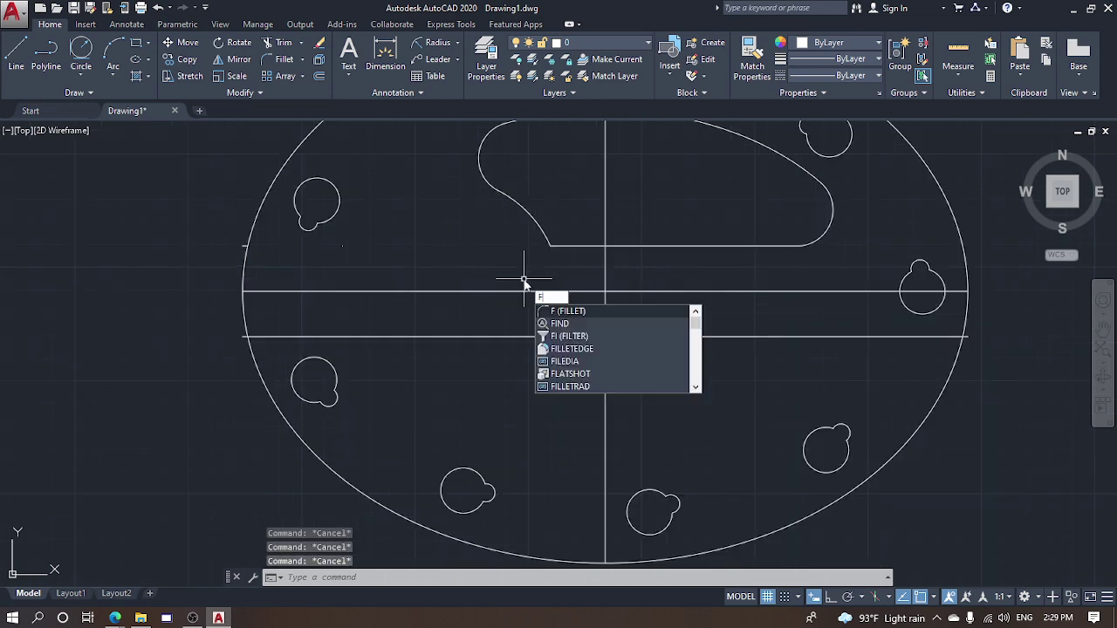
{"action": "key", "text": "BackSpace"}
{"action": "key", "text": "ctrl+z"}
{"action": "key", "text": "ctrl+z"}
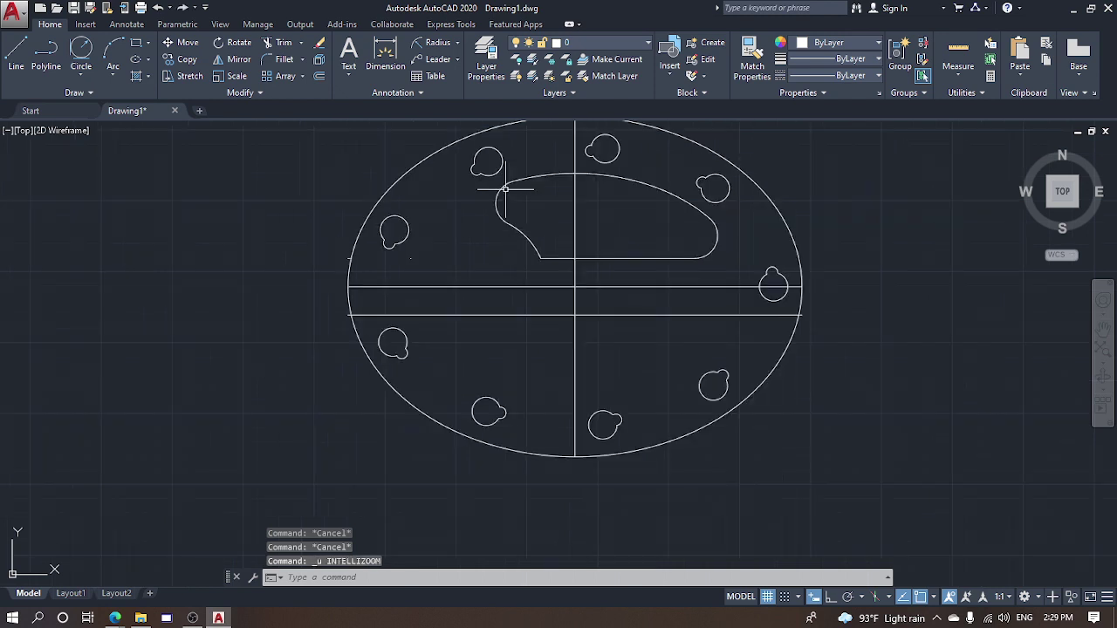
{"action": "key", "text": "Escape"}
{"action": "key", "text": "Escape"}
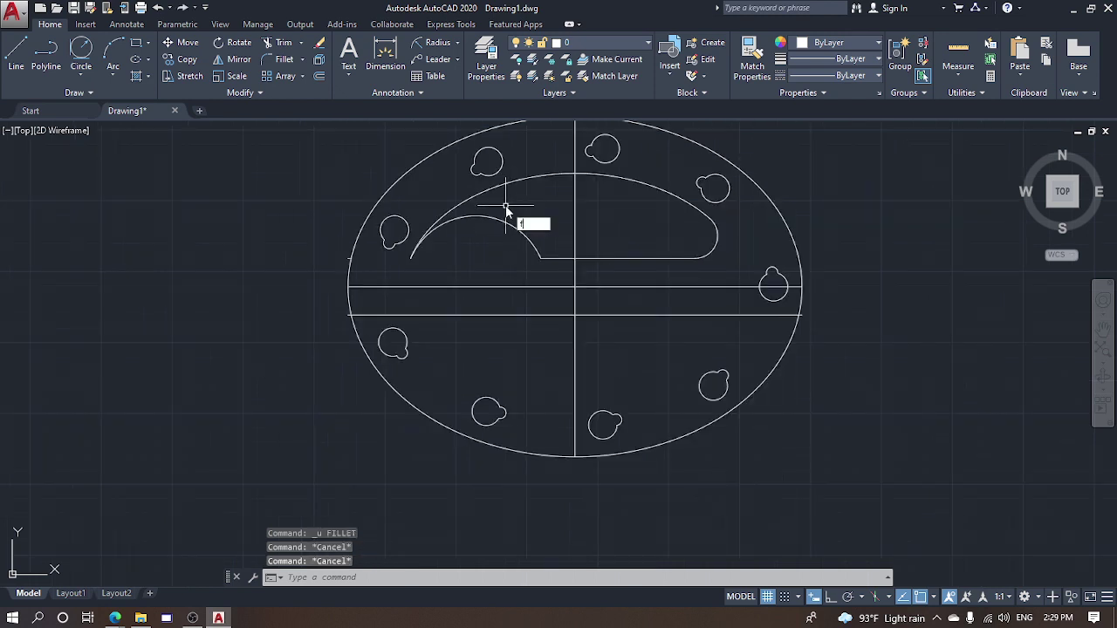
Fillet the left corner between the circle arc and the inner ellipse arc with a radius of 5
{"action": "left_click", "coordinate": [574, 239]}
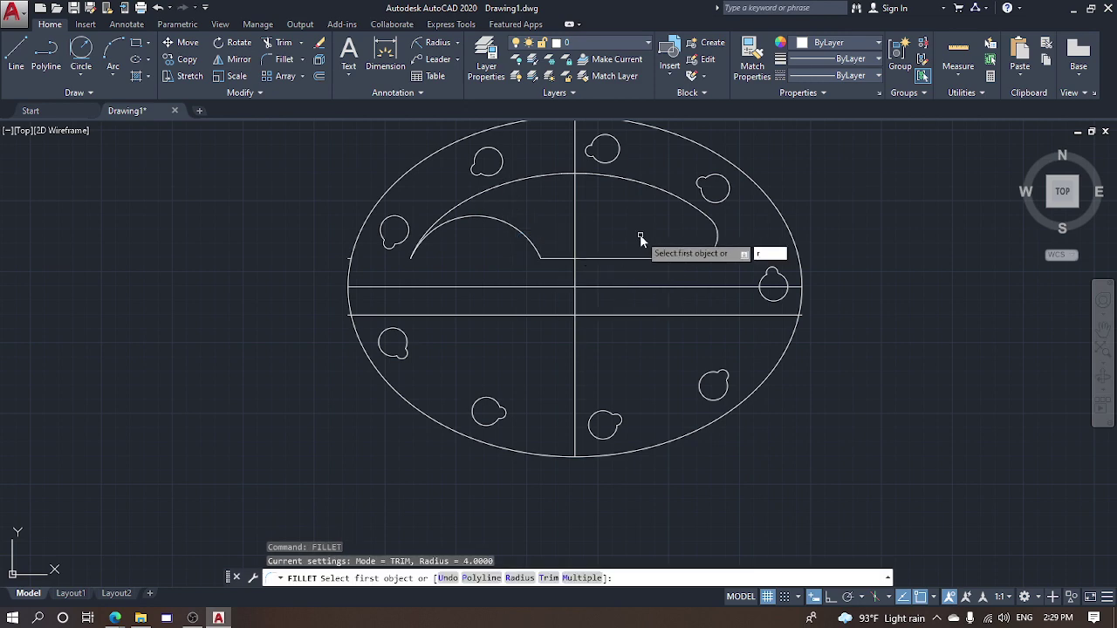
{"action": "key", "text": "Return"}
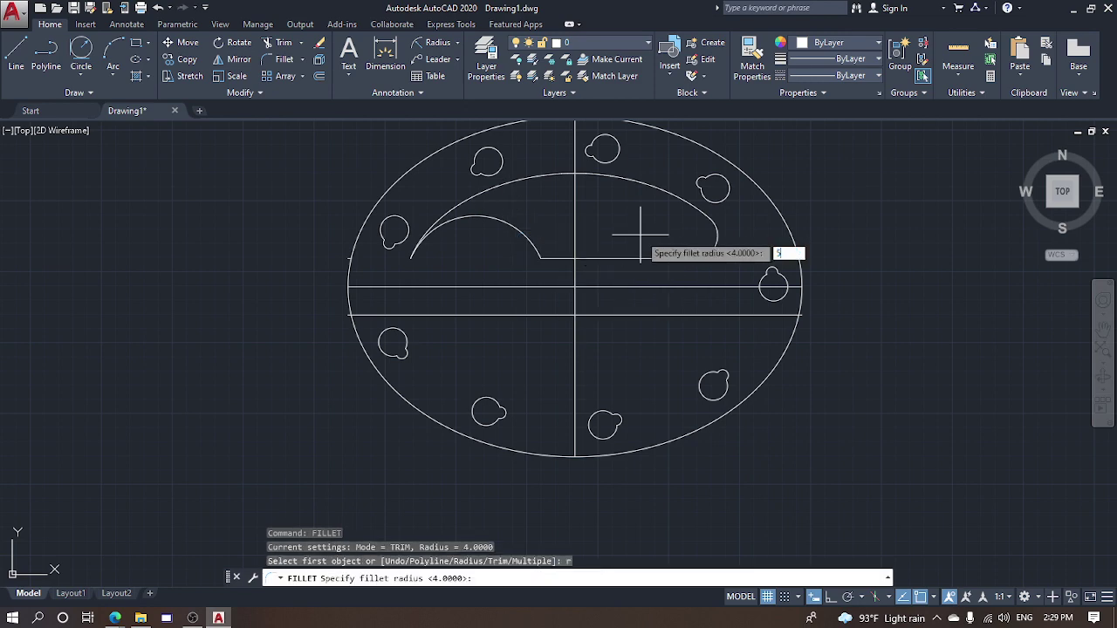
{"action": "key", "text": "Return"}
{"action": "left_click", "coordinate": [466, 217]}
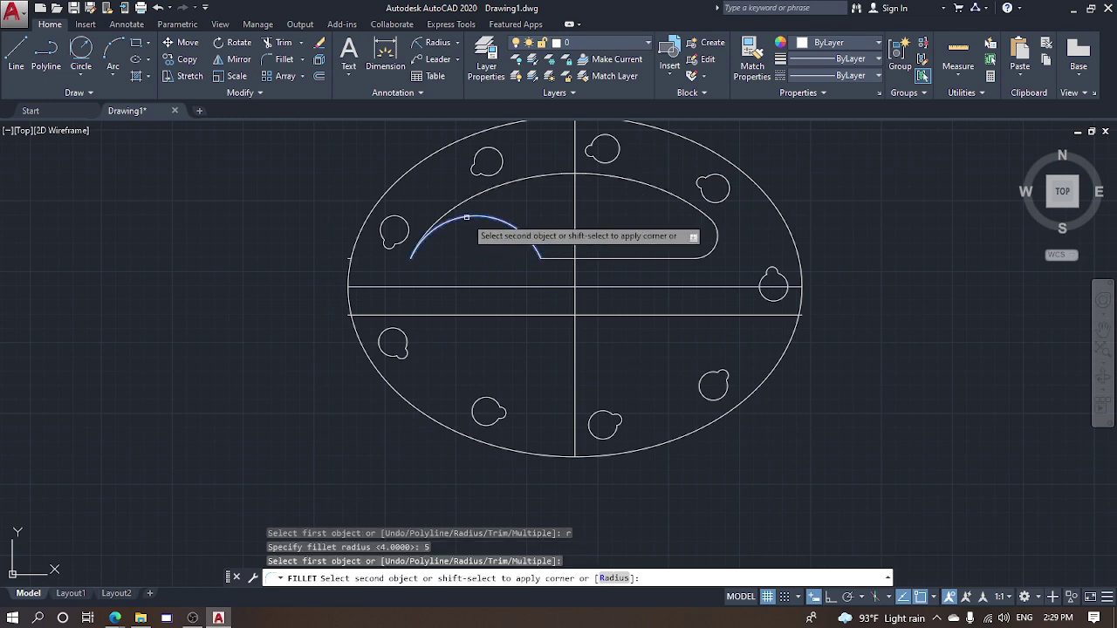
{"action": "left_click", "coordinate": [466, 199]}
{"action": "key", "text": "Escape"}
{"action": "key", "text": "Escape"}
{"action": "key", "text": "Escape"}
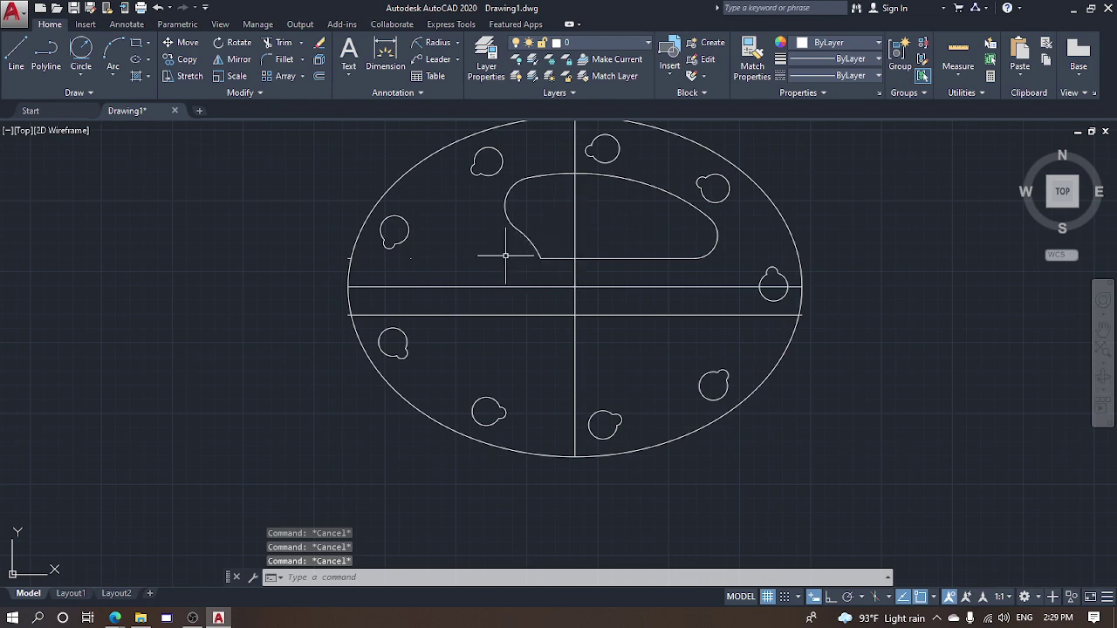
Fillet the lower-left corner between the circle arc and the upper offset line with a radius of 2
{"action": "type", "text": "l"}
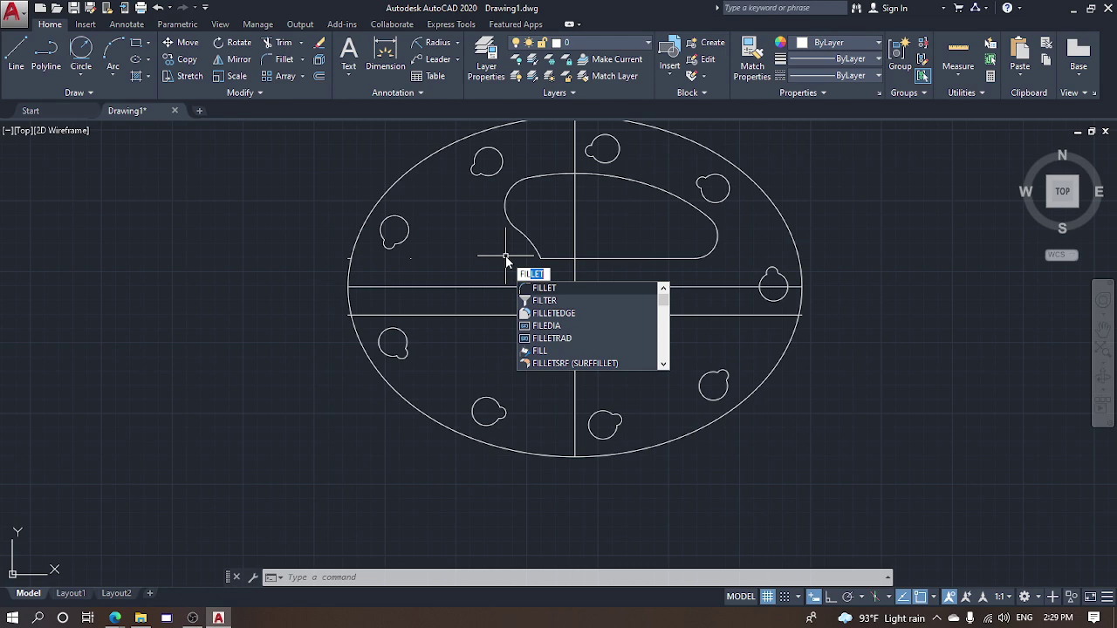
{"action": "key", "text": "Return"}
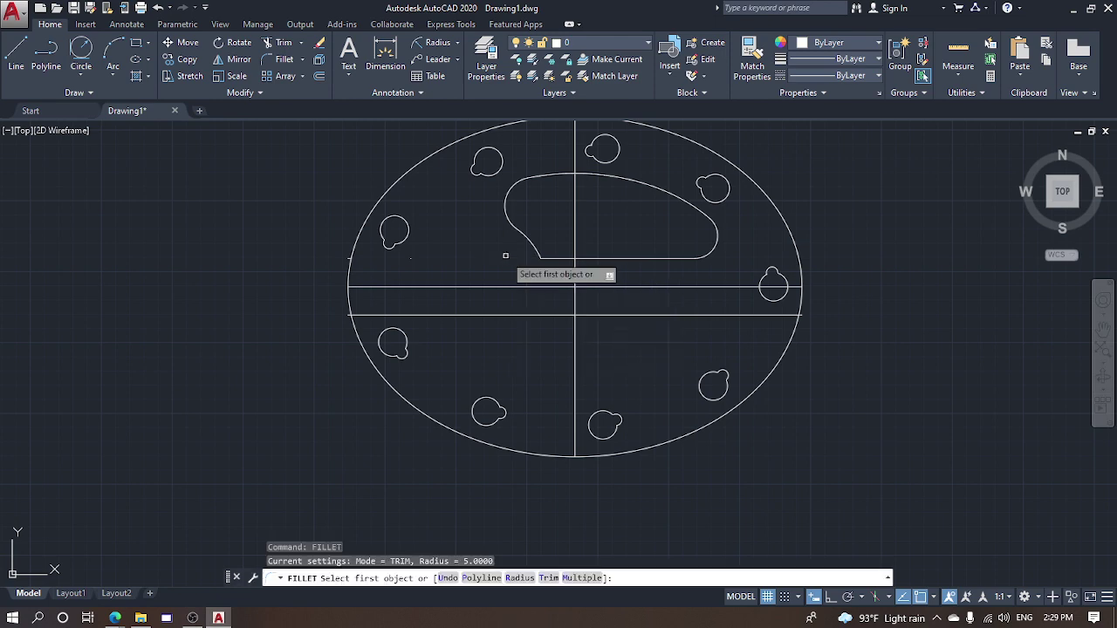
{"action": "type", "text": "r"}
{"action": "key", "text": "Return"}
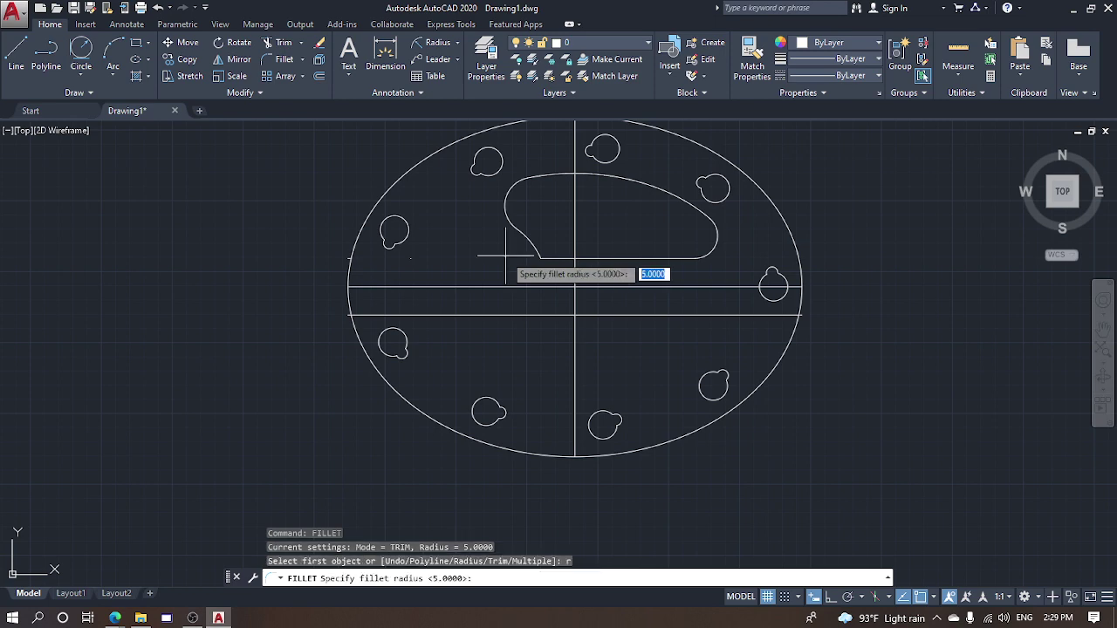
{"action": "type", "text": "2"}
{"action": "key", "text": "Return"}
{"action": "left_click", "coordinate": [529, 243]}
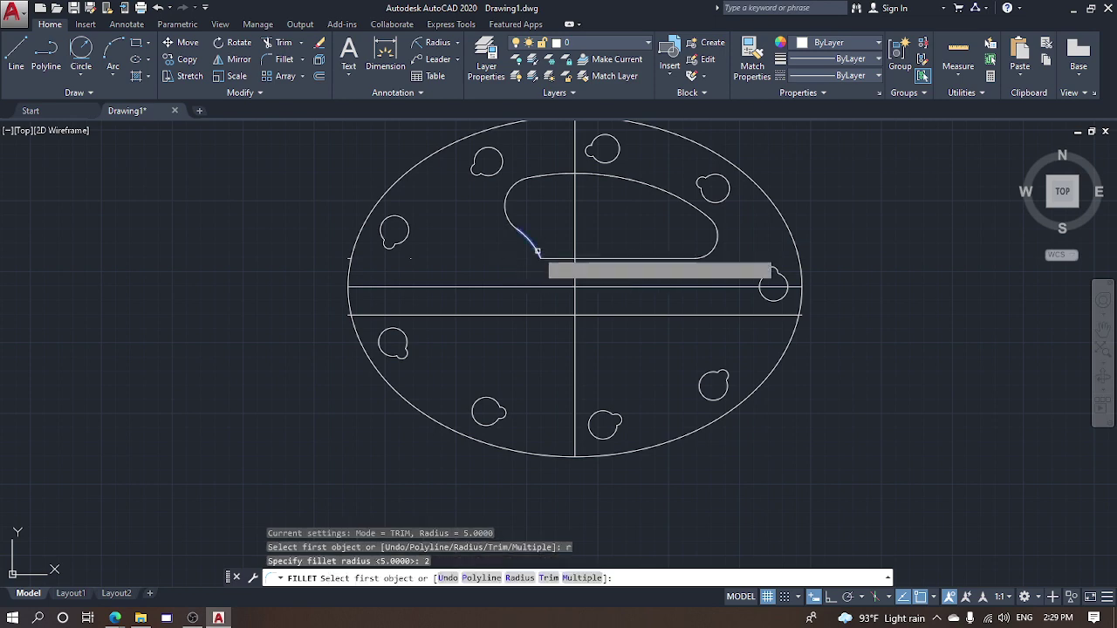
{"action": "key", "text": "Escape"}
{"action": "middle_click_drag", "start_coordinate": [586, 218], "coordinate": [641, 213]}
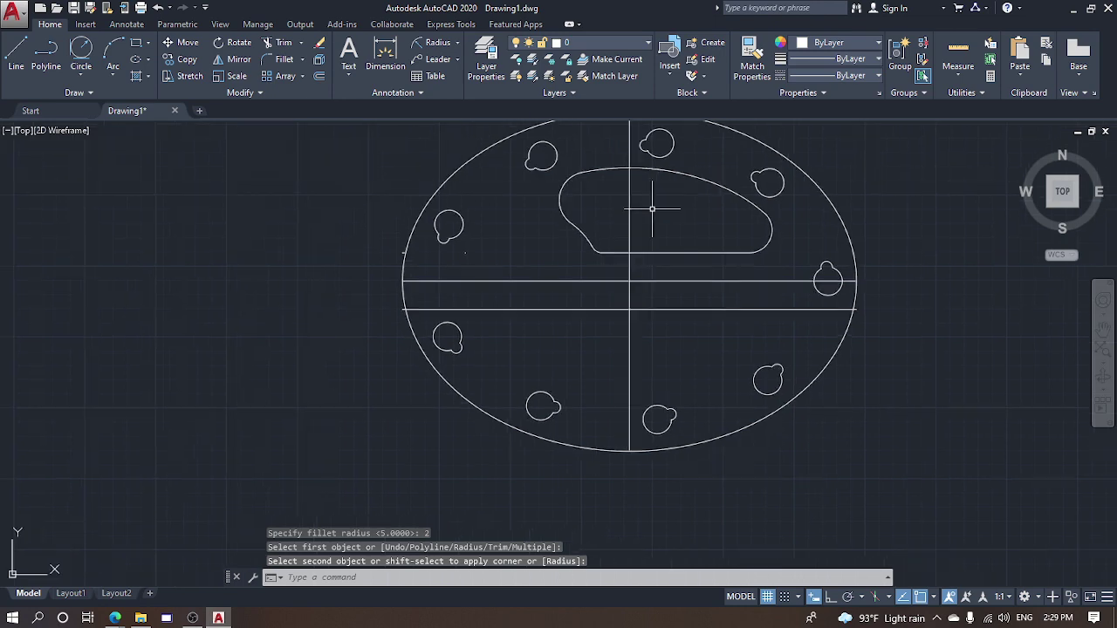
{"action": "key", "text": "Escape"}
{"action": "key", "text": "Escape"}
Erase the tiny leftover fragment to the left of the filleted inner opening
{"action": "left_click", "coordinate": [498, 259]}
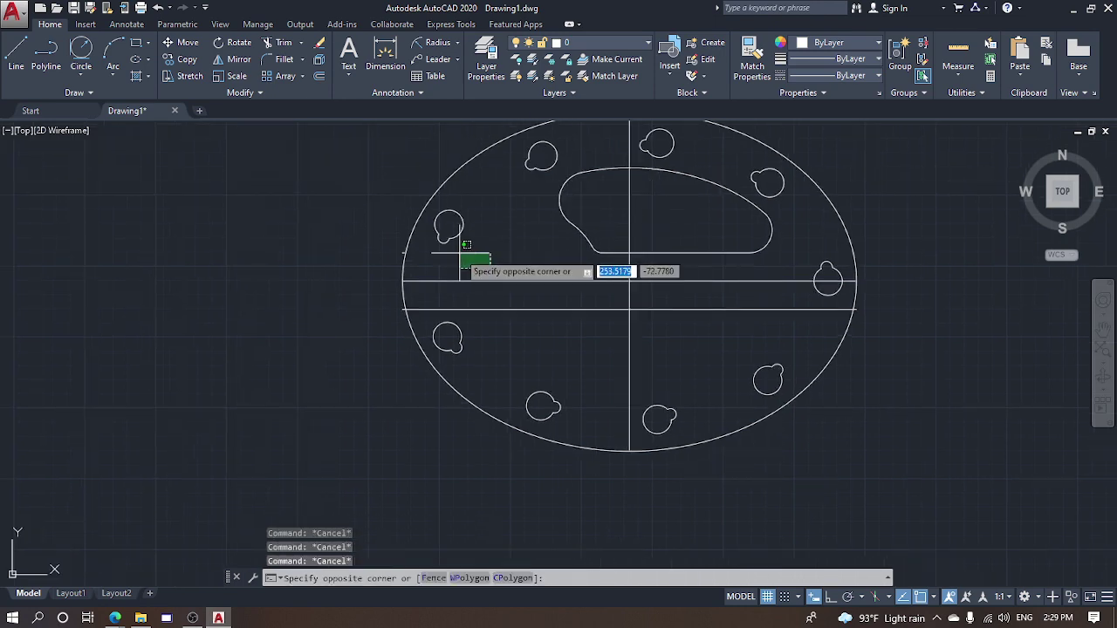
{"action": "key", "text": "Escape"}
{"action": "key", "text": "Escape"}
{"action": "left_click", "coordinate": [499, 252]}
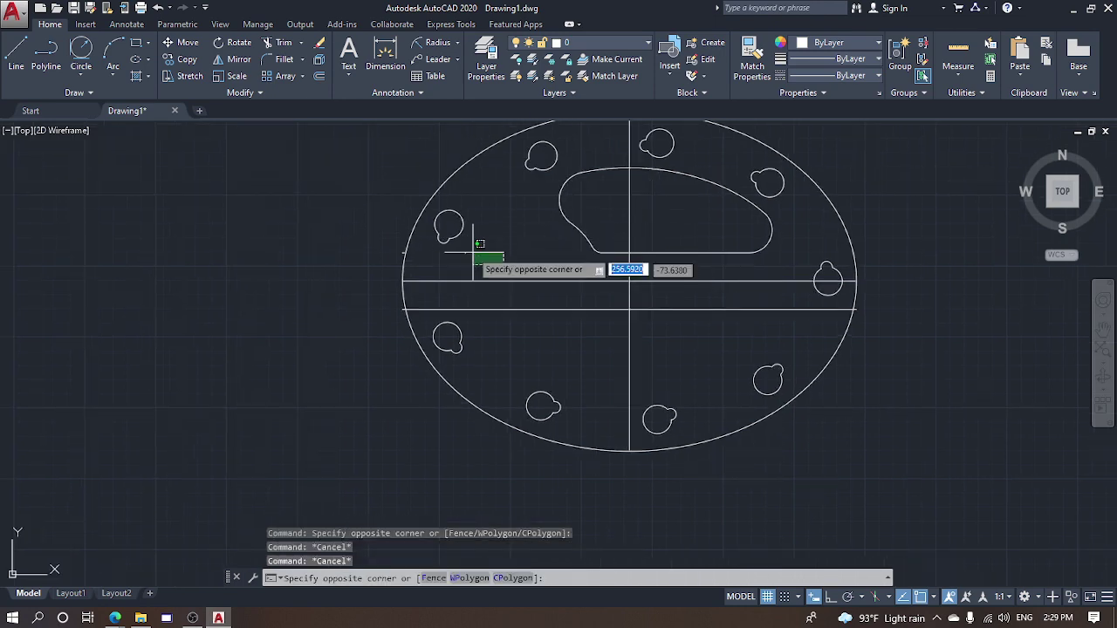
{"action": "left_click", "coordinate": [528, 252]}
{"action": "key", "text": "Delete"}
{"action": "key", "text": "Escape"}
{"action": "key", "text": "Escape"}
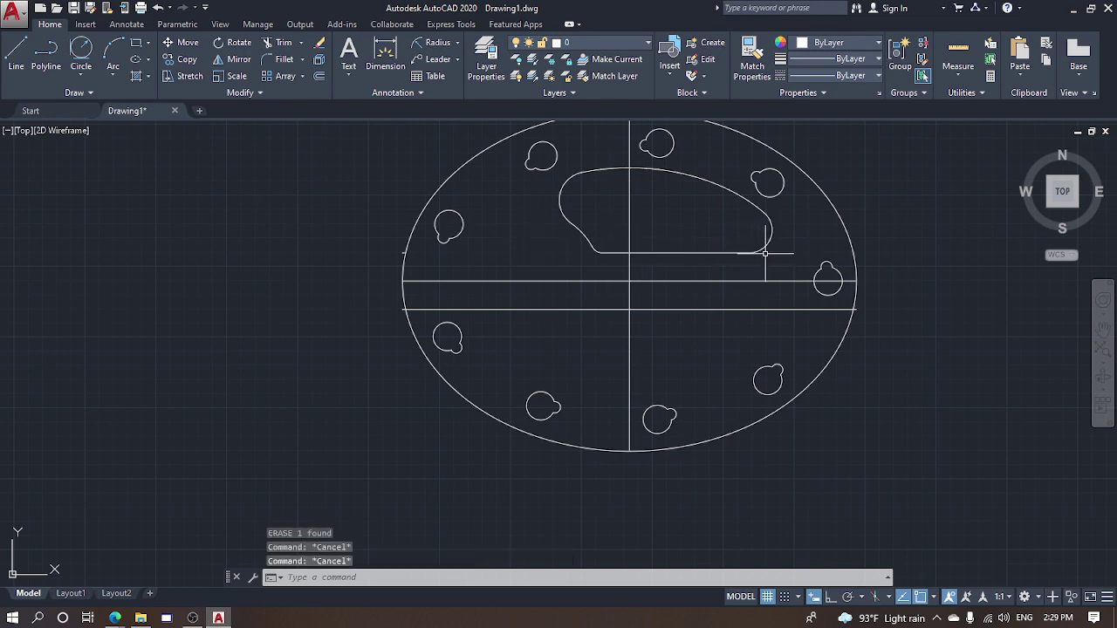
Mirror the complete inner opening outline across the horizontal centre line of the outer ellipse, keeping the source objects
{"action": "left_click", "coordinate": [560, 169]}
{"action": "left_click", "coordinate": [779, 262]}
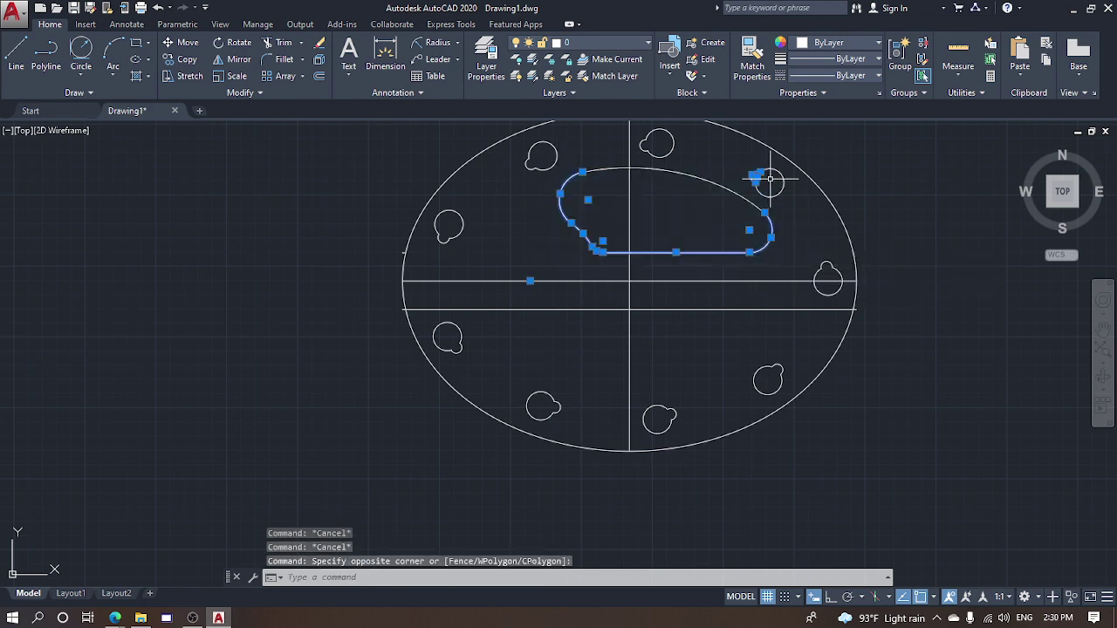
{"action": "scroll", "coordinate": [770, 179], "scroll_direction": "up", "scroll_amount": 2}
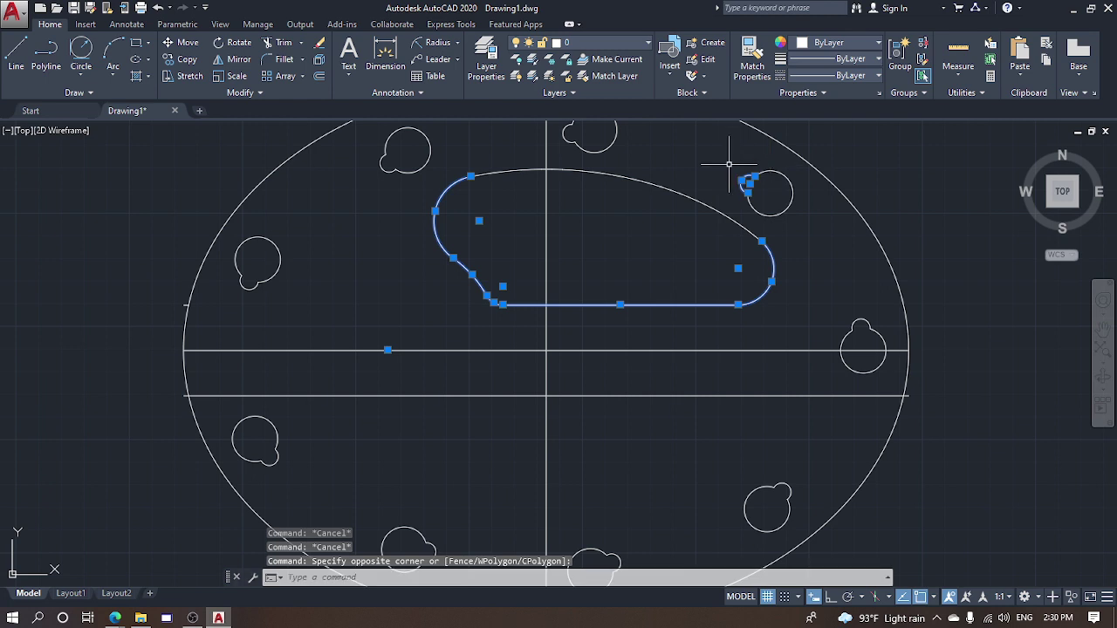
{"action": "left_click", "coordinate": [723, 156]}
{"action": "scroll", "coordinate": [696, 232], "scroll_direction": "down", "scroll_amount": 2}
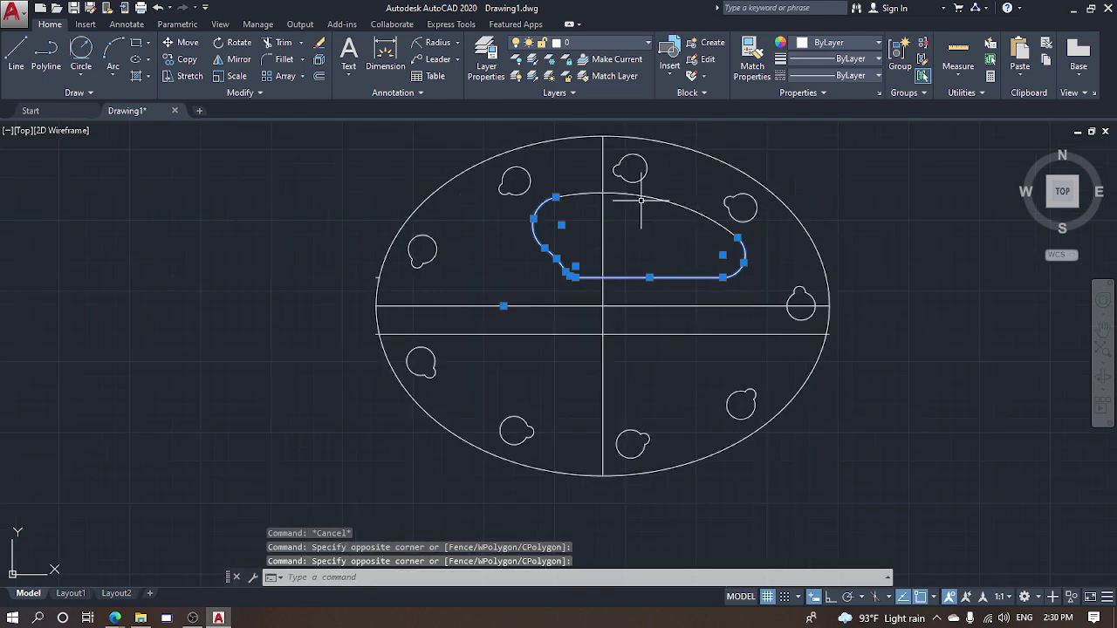
{"action": "left_click", "coordinate": [642, 201]}
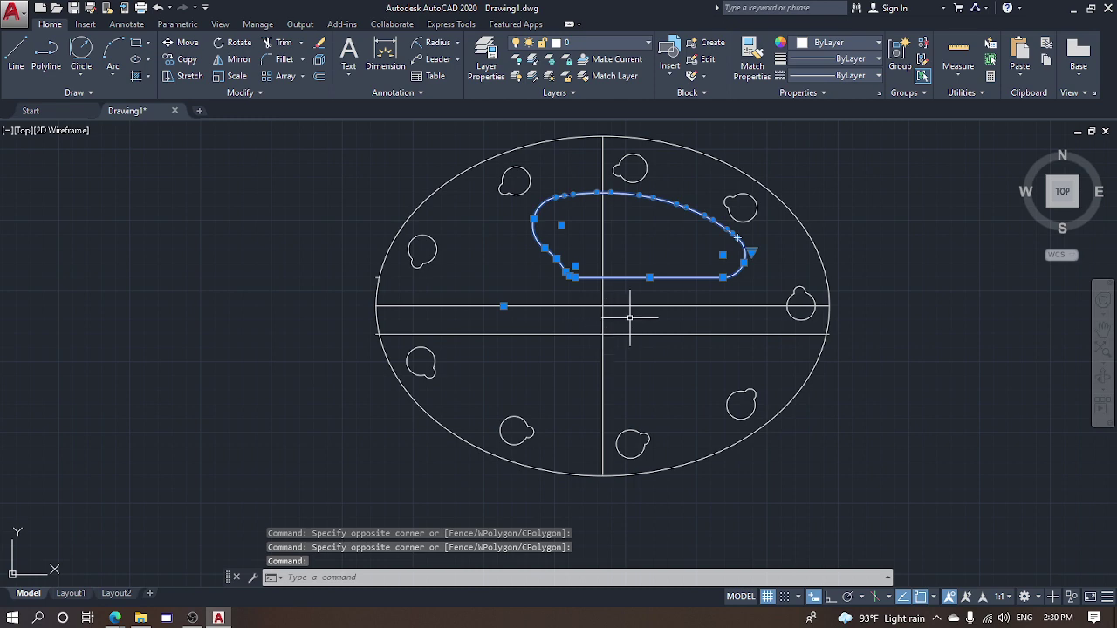
{"action": "type", "text": "MI"}
{"action": "key", "text": "Return"}
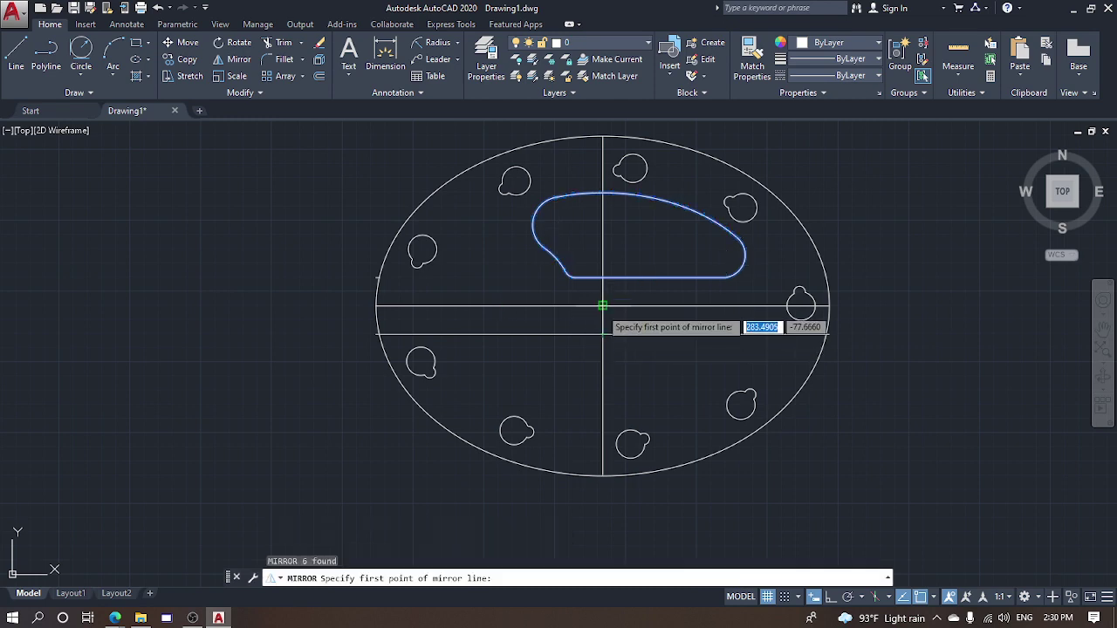
{"action": "left_click", "coordinate": [602, 305]}
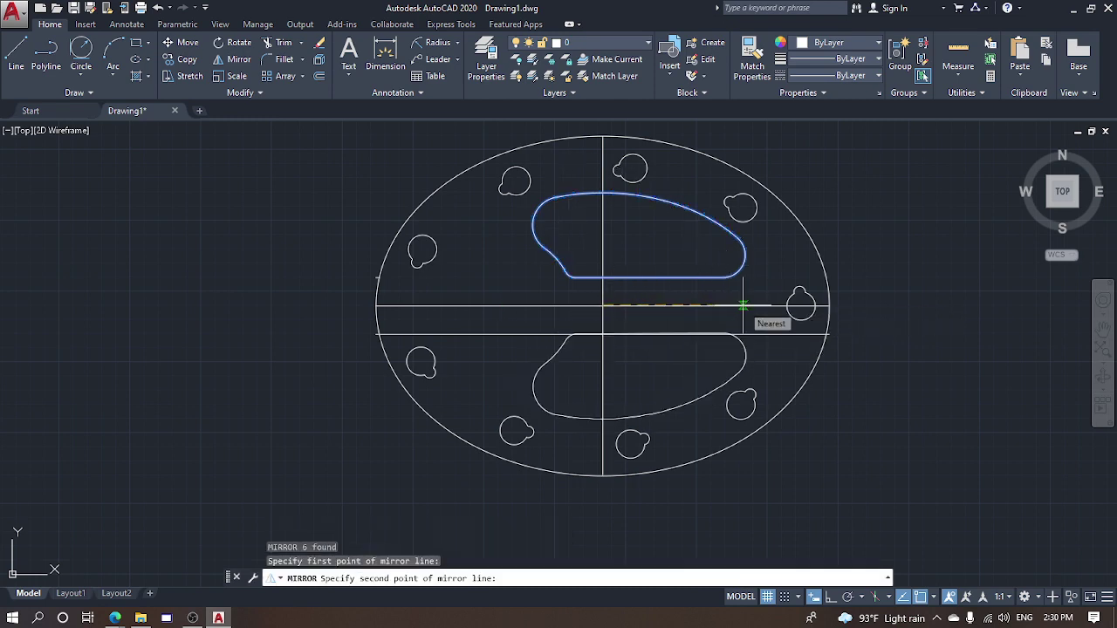
{"action": "key", "text": "F8"}
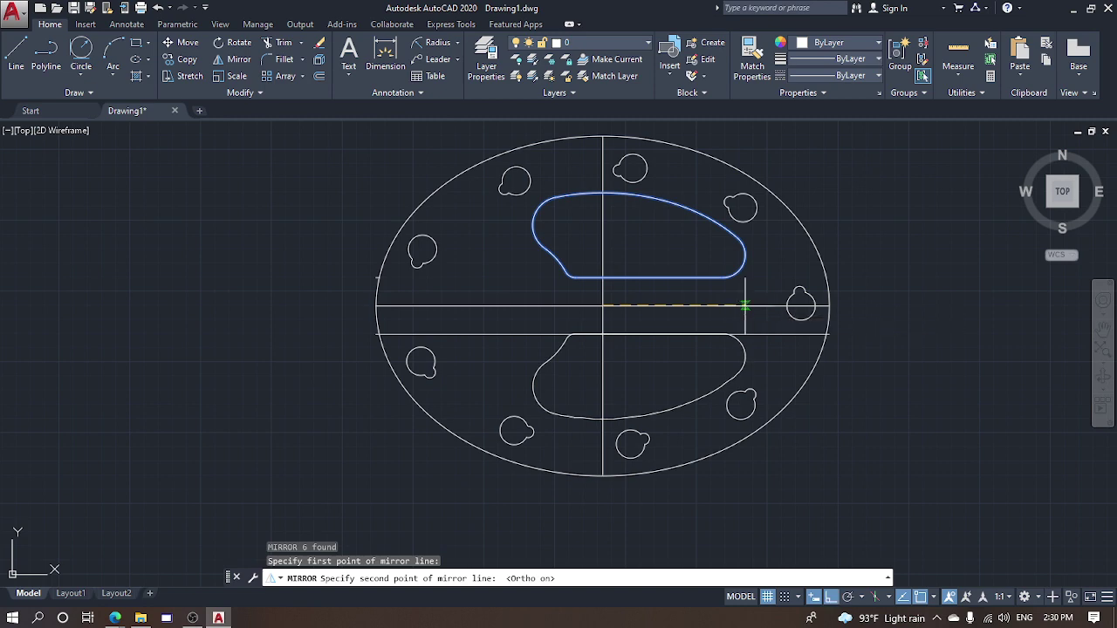
{"action": "left_click", "coordinate": [744, 305]}
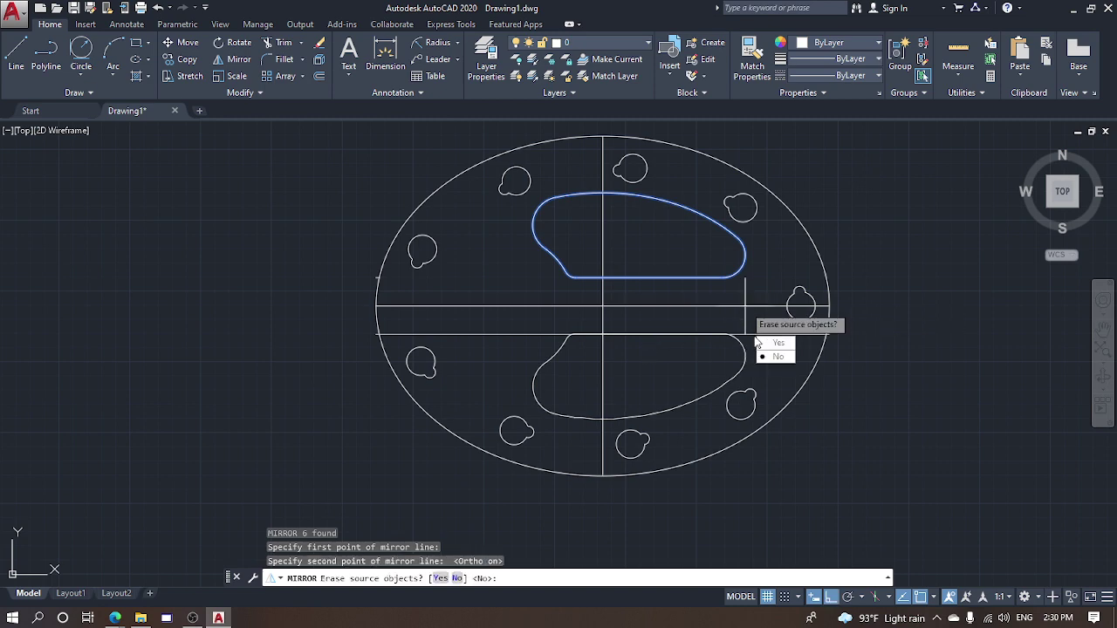
{"action": "left_click", "coordinate": [777, 357]}
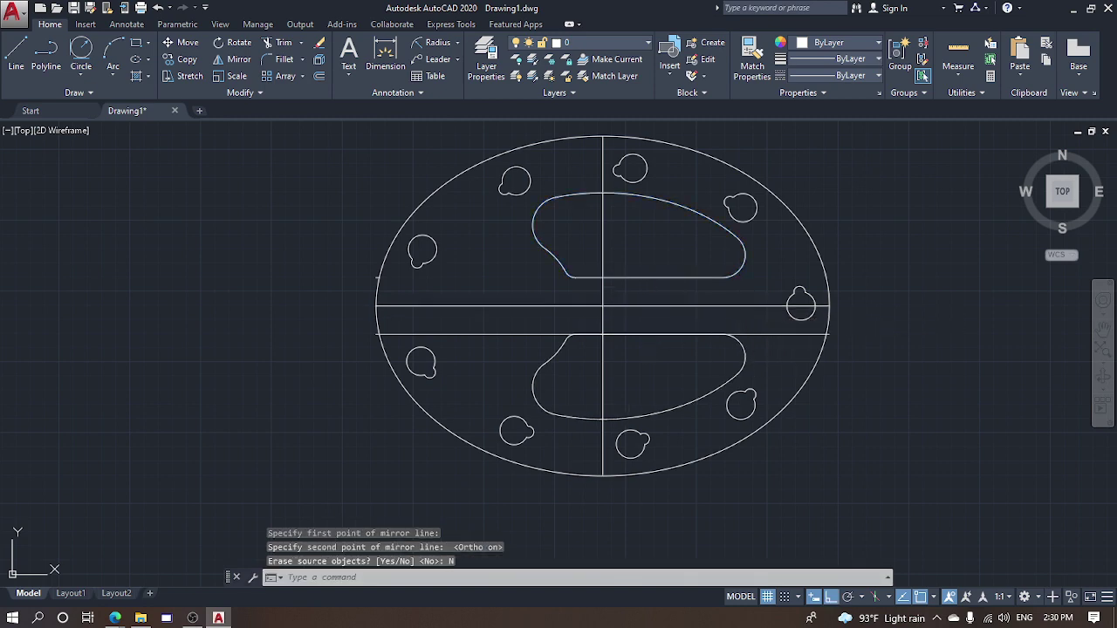
{"action": "key", "text": "Escape"}
{"action": "key", "text": "Escape"}
{"action": "key", "text": "Escape"}
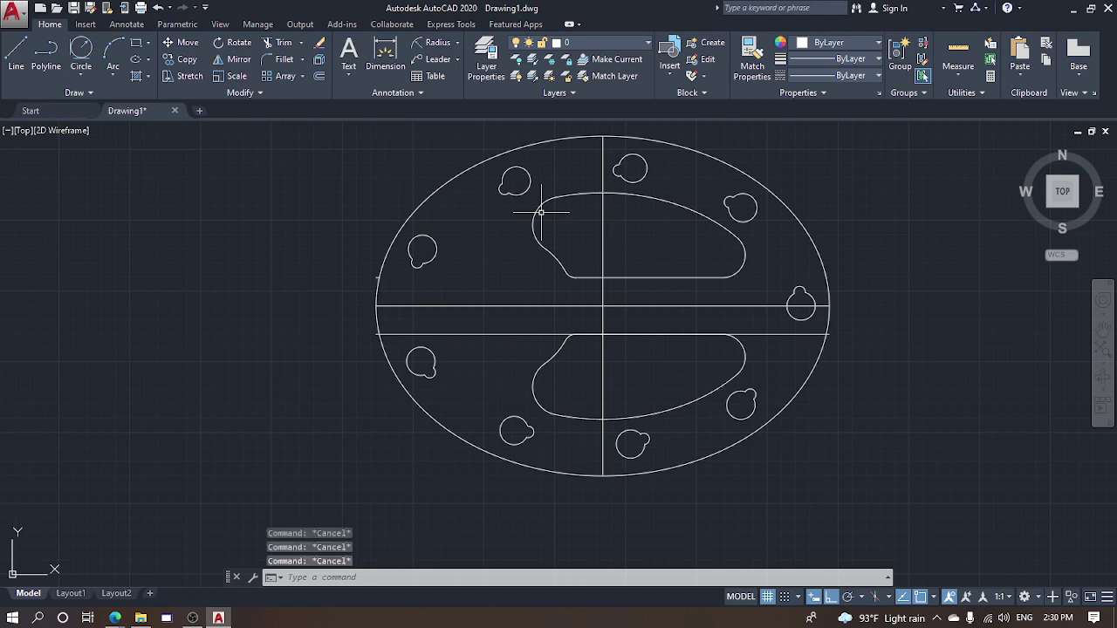
{"action": "key", "text": "Return"}
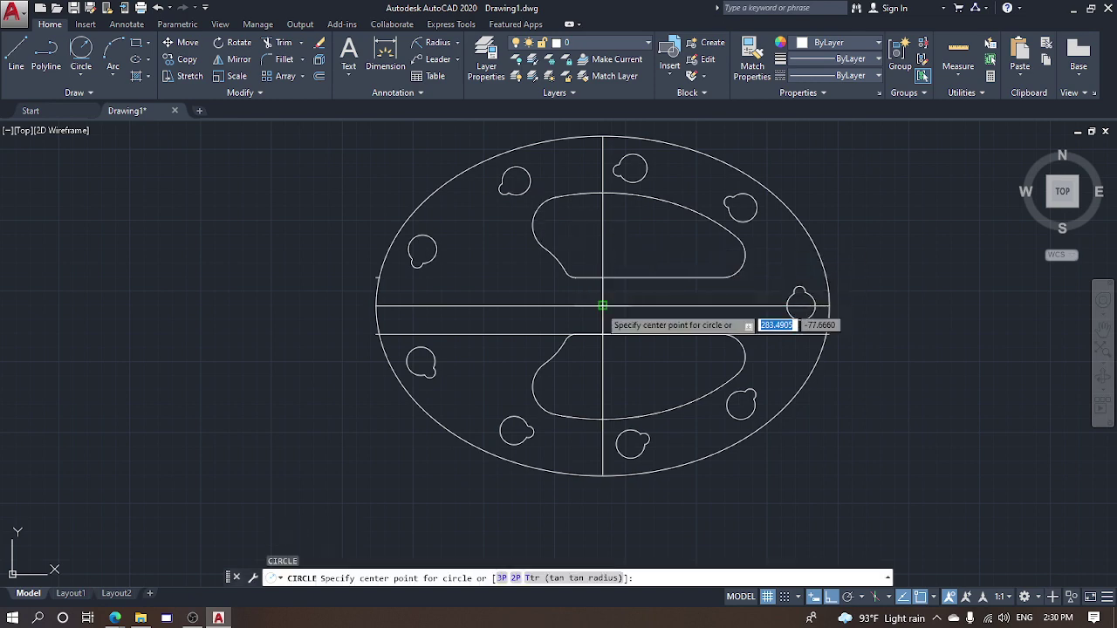
{"action": "left_click", "coordinate": [602, 306]}
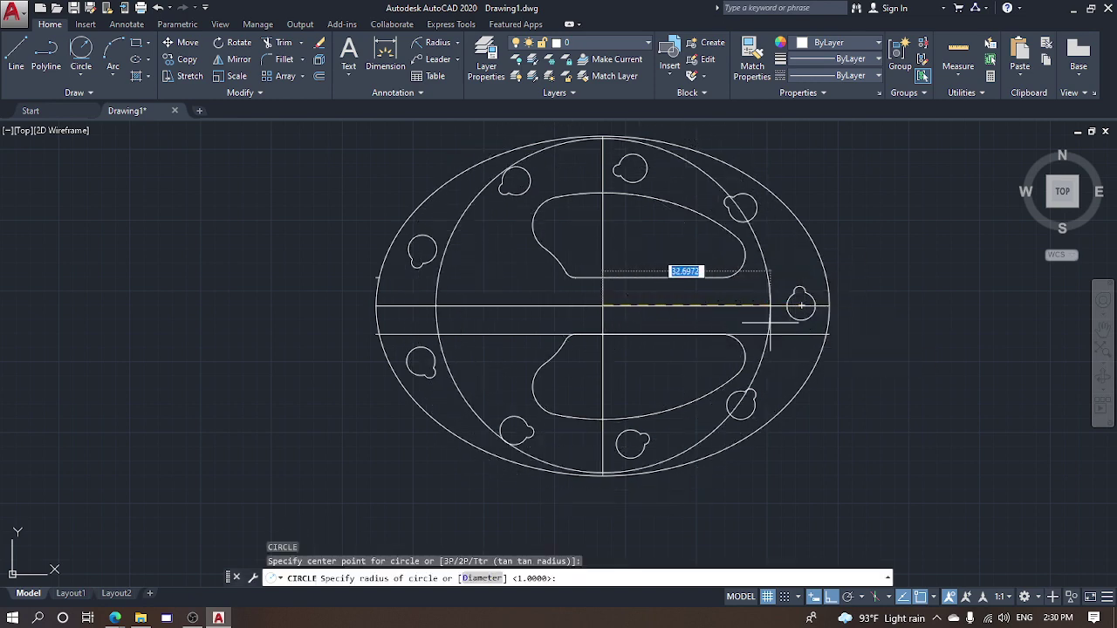
{"action": "key", "text": "Escape"}
Offset the outer ellipse inward by a distance of 5
{"action": "left_click", "coordinate": [807, 234]}
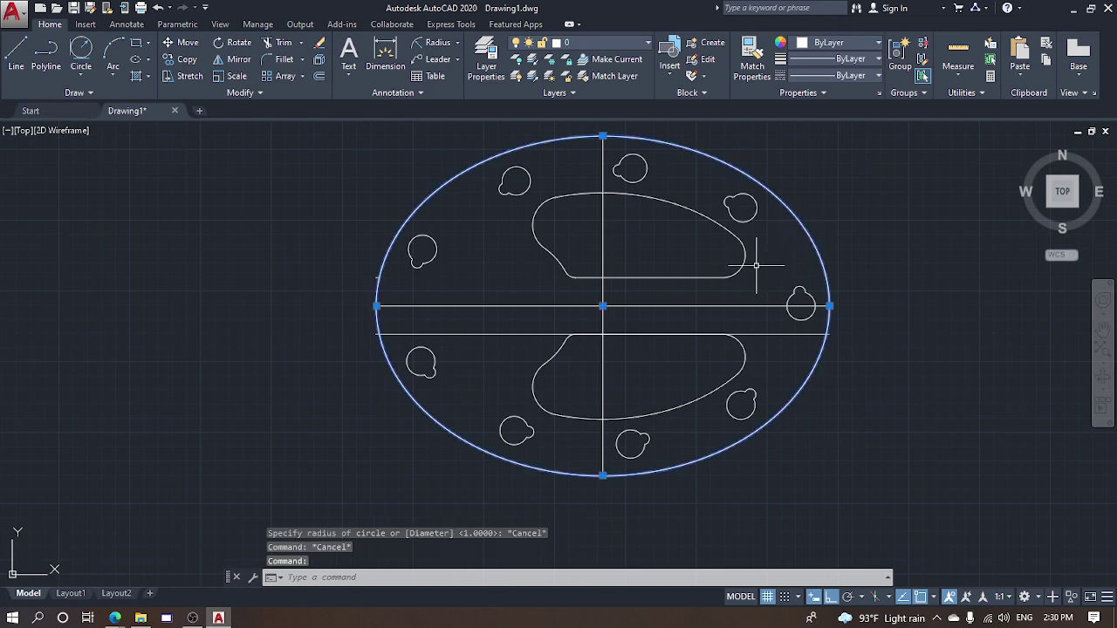
{"action": "type", "text": "o"}
{"action": "key", "text": "Return"}
{"action": "left_click", "coordinate": [800, 228]}
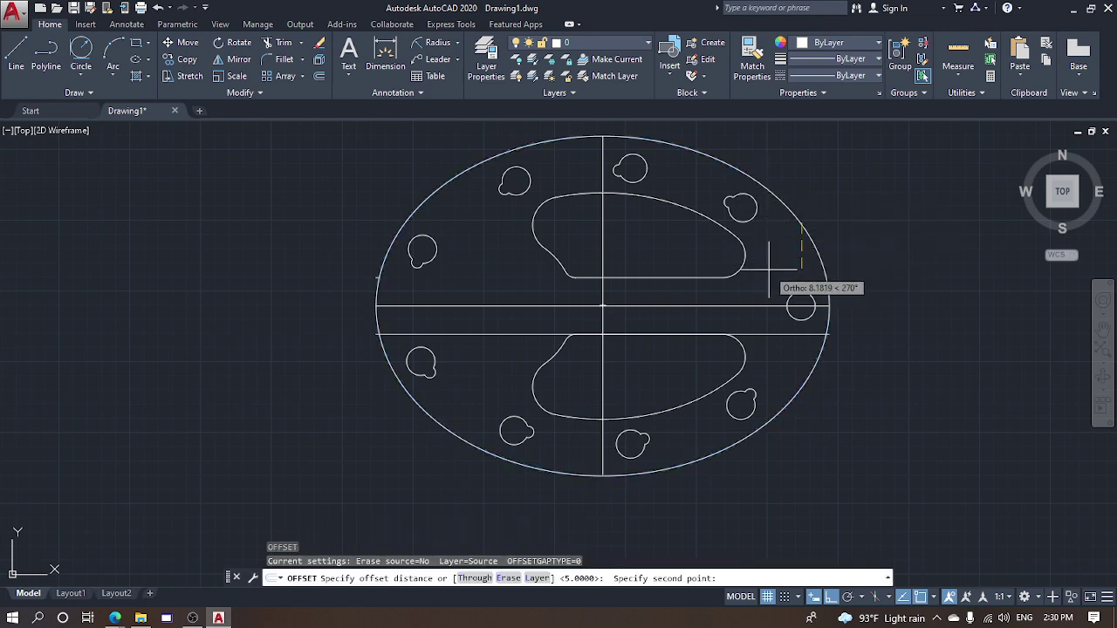
{"action": "key", "text": "F8"}
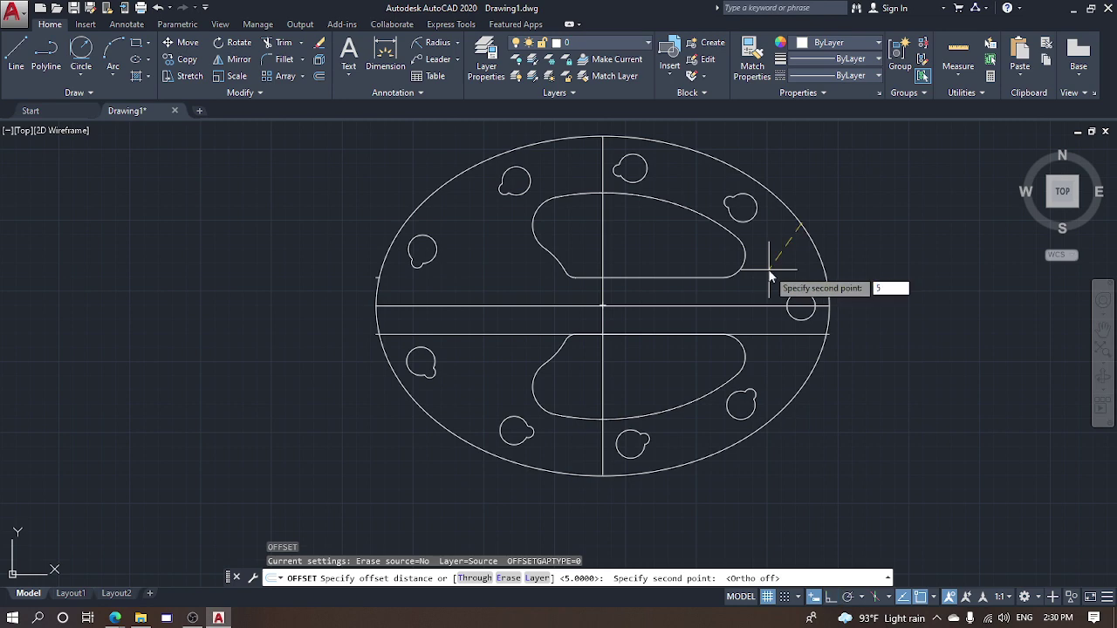
{"action": "key", "text": "Return"}
{"action": "left_click", "coordinate": [812, 247]}
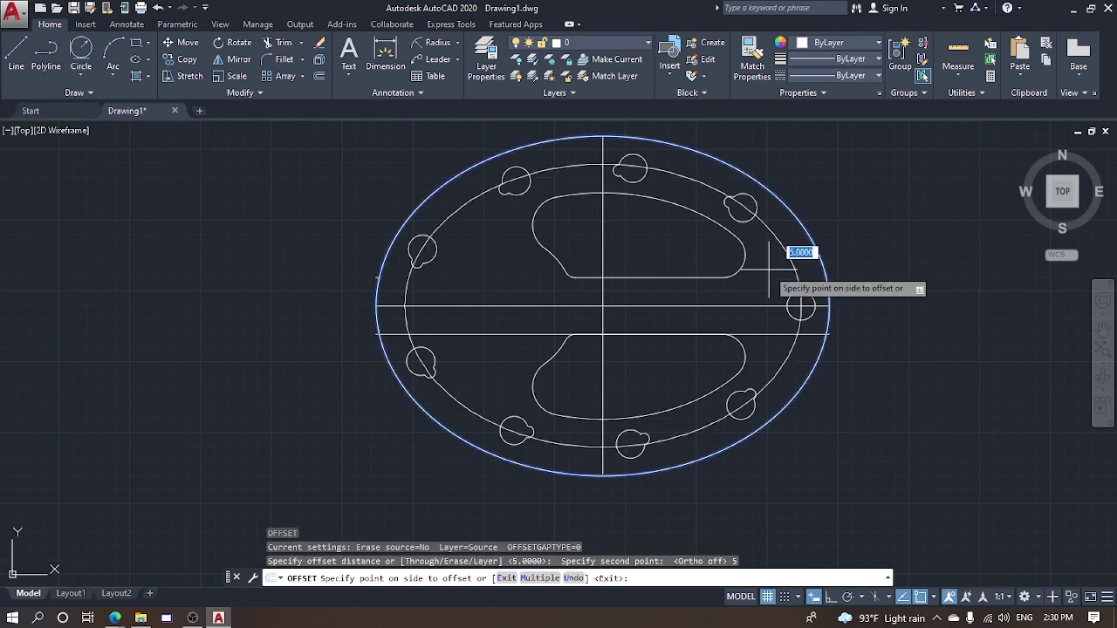
{"action": "left_click", "coordinate": [781, 253]}
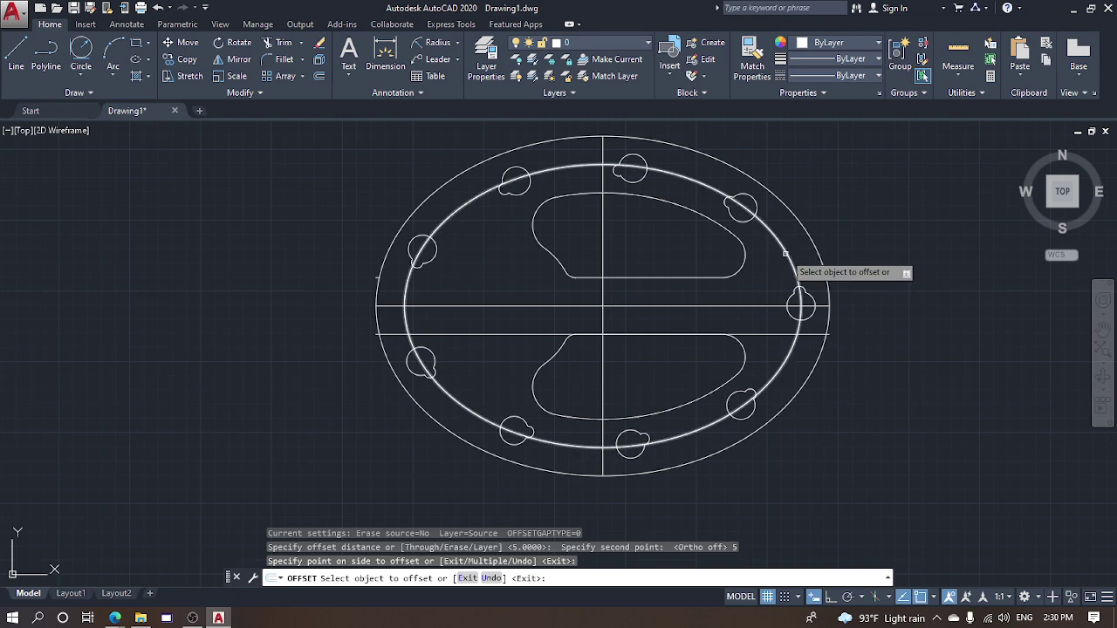
Offset the ellipse running through the keyhole outlines inward by another 5
{"action": "left_click", "coordinate": [786, 254]}
{"action": "left_click", "coordinate": [750, 279]}
{"action": "key", "text": "Escape"}
{"action": "key", "text": "Escape"}
{"action": "key", "text": "Escape"}
Draw a circle of radius 12.5 centred on the left quadrant of the innermost ellipse
{"action": "type", "text": "c"}
{"action": "key", "text": "Return"}
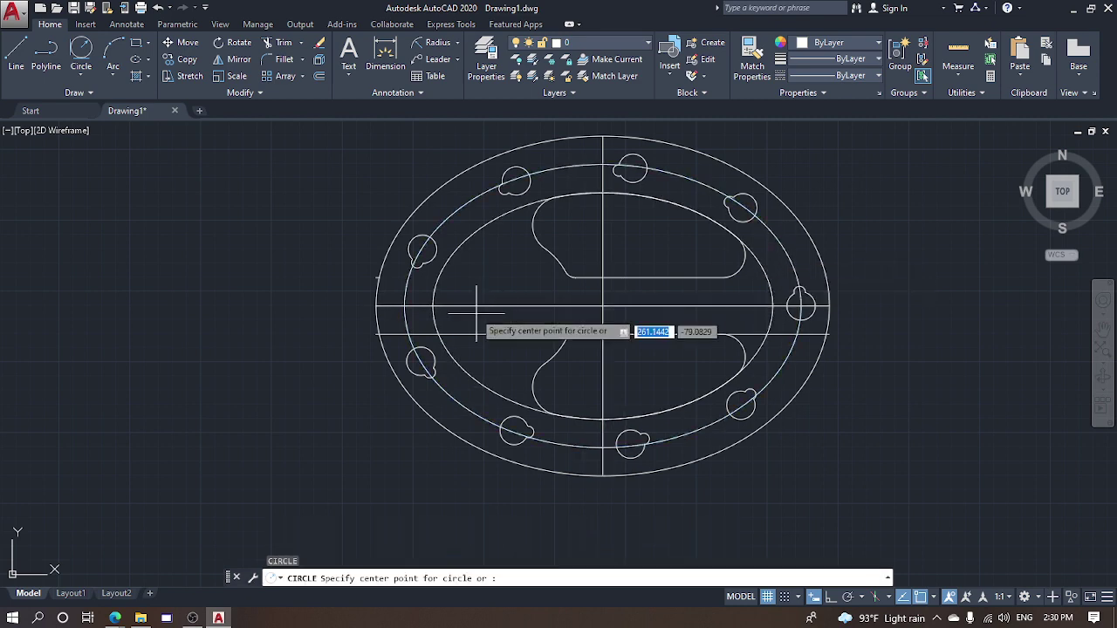
{"action": "left_click", "coordinate": [433, 306]}
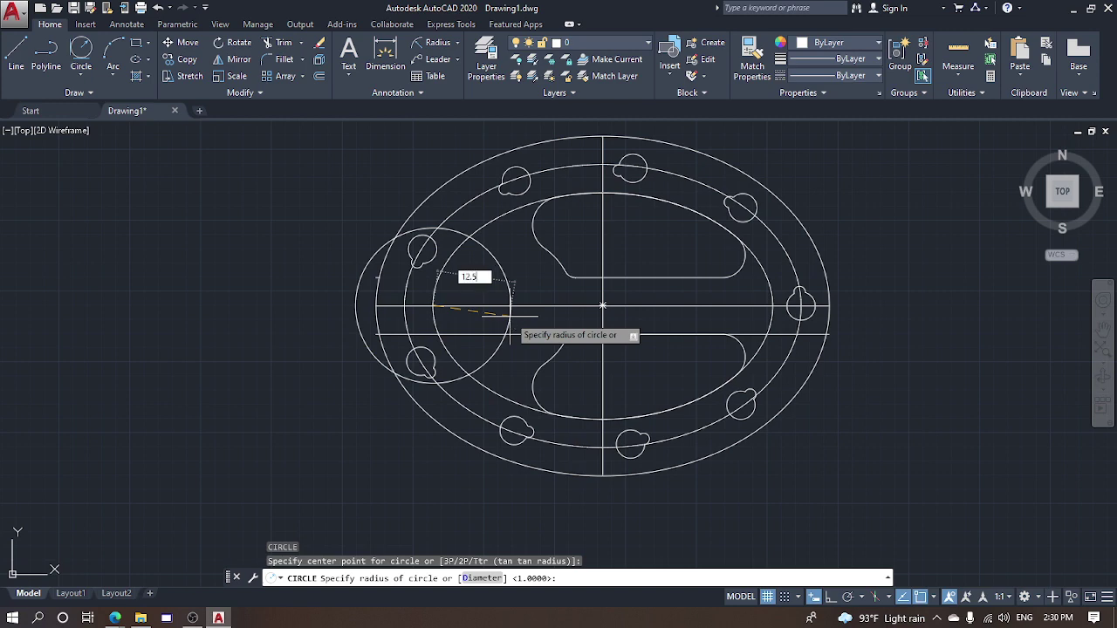
{"action": "key", "text": "Return"}
{"action": "key", "text": "Escape"}
Move the 12.5-radius circle so its left quadrant sits on the left quadrant of the innermost ellipse
{"action": "left_click", "coordinate": [626, 255]}
{"action": "left_click", "coordinate": [461, 294]}
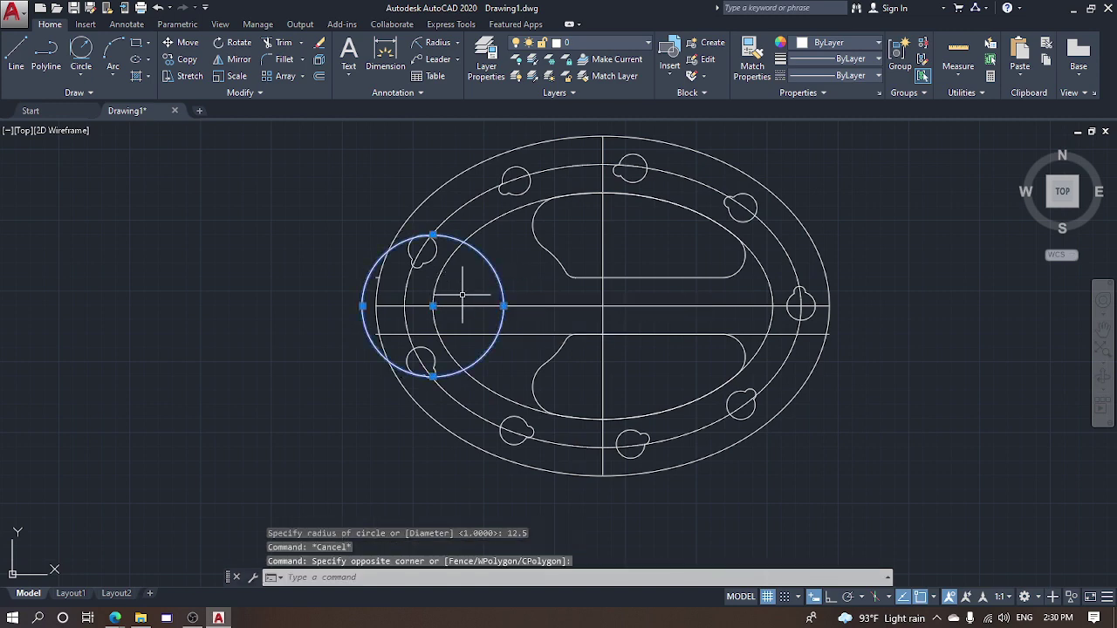
{"action": "type", "text": "m"}
{"action": "key", "text": "Return"}
{"action": "left_click", "coordinate": [361, 307]}
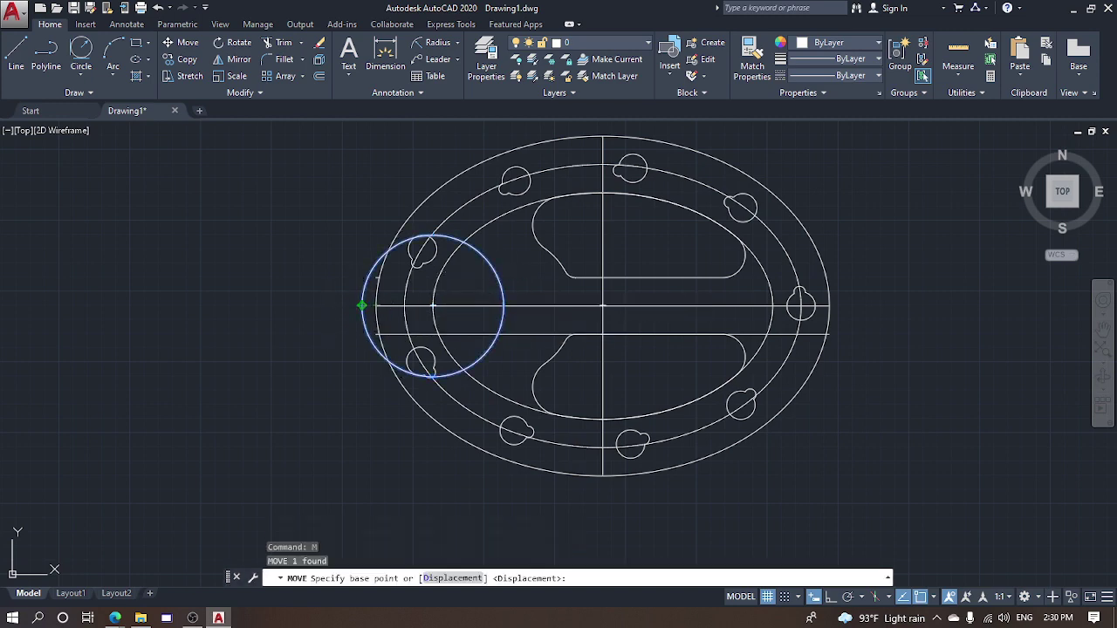
{"action": "left_click", "coordinate": [434, 306]}
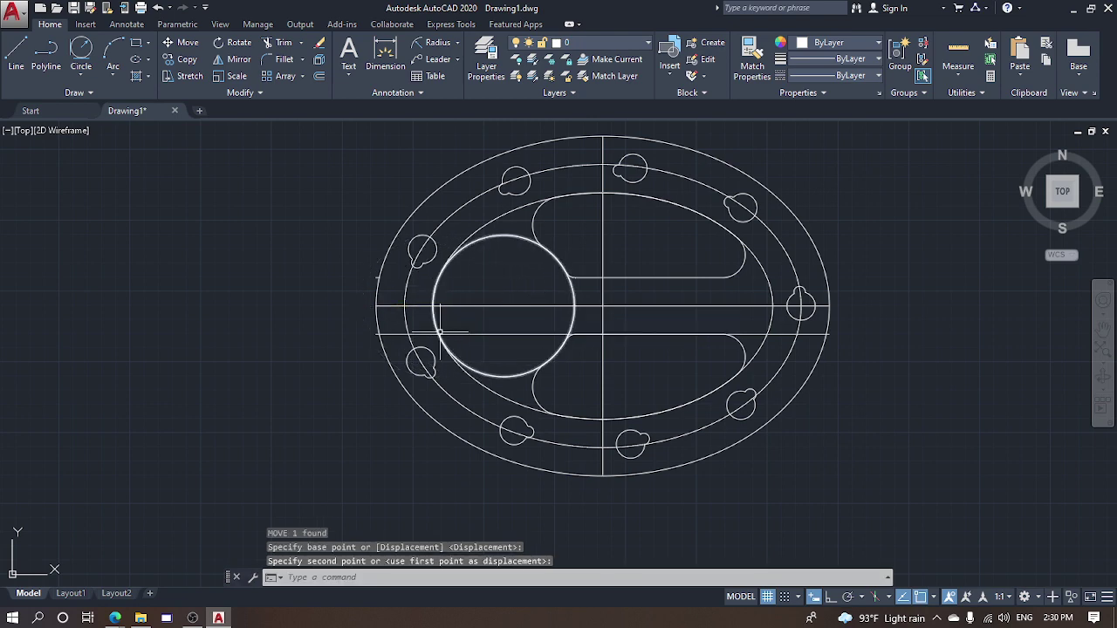
{"action": "key", "text": "Escape"}
{"action": "key", "text": "Escape"}
{"action": "key", "text": "Escape"}
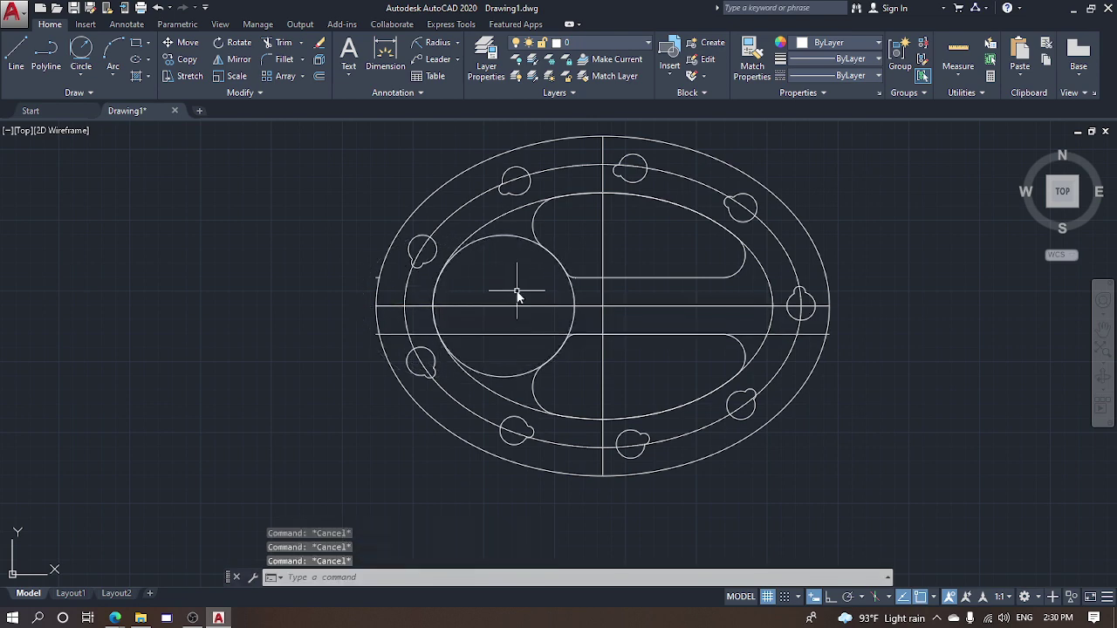
{"action": "type", "text": "c"}
{"action": "key", "text": "Return"}
{"action": "left_click", "coordinate": [504, 305]}
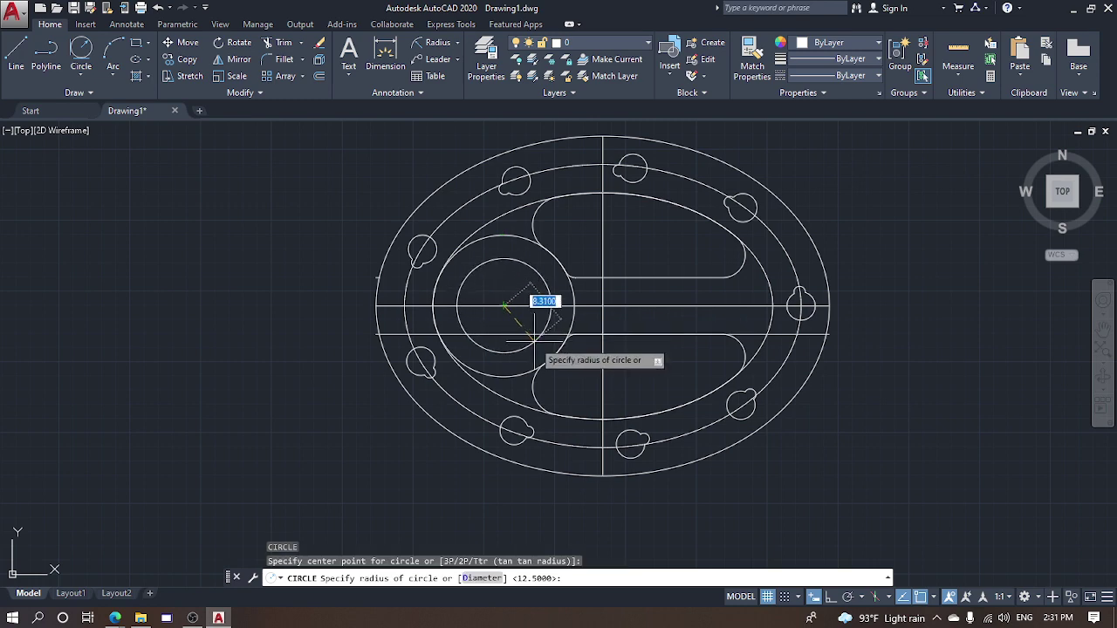
{"action": "key", "text": "Escape"}
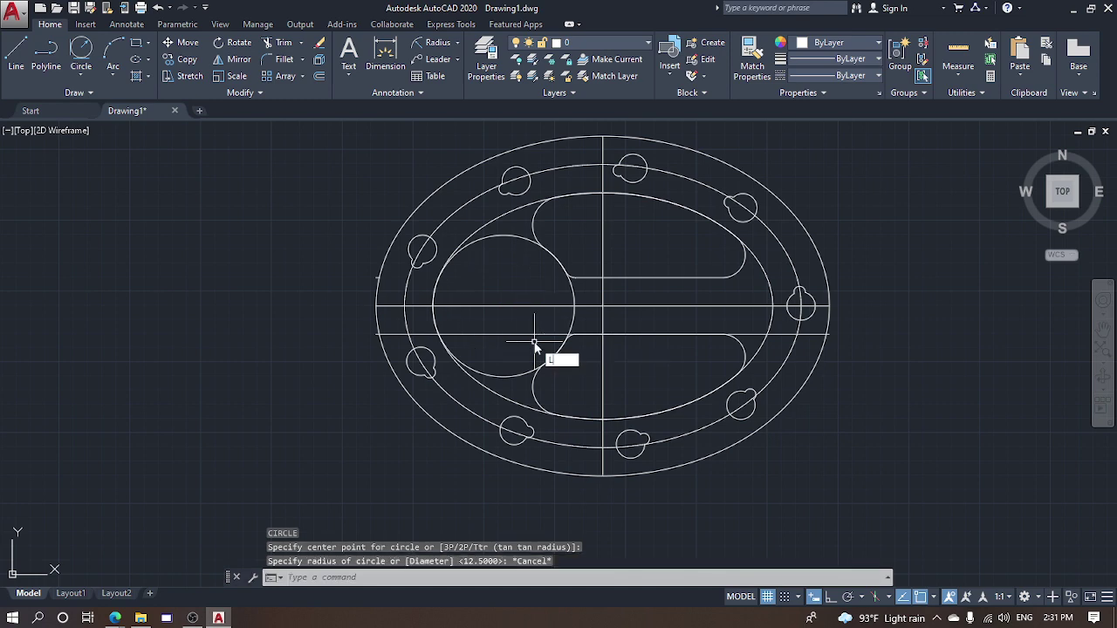
Draw a vertical line from the centre of the 12.5-radius circle to its top quadrant
{"action": "type", "text": "l"}
{"action": "key", "text": "Return"}
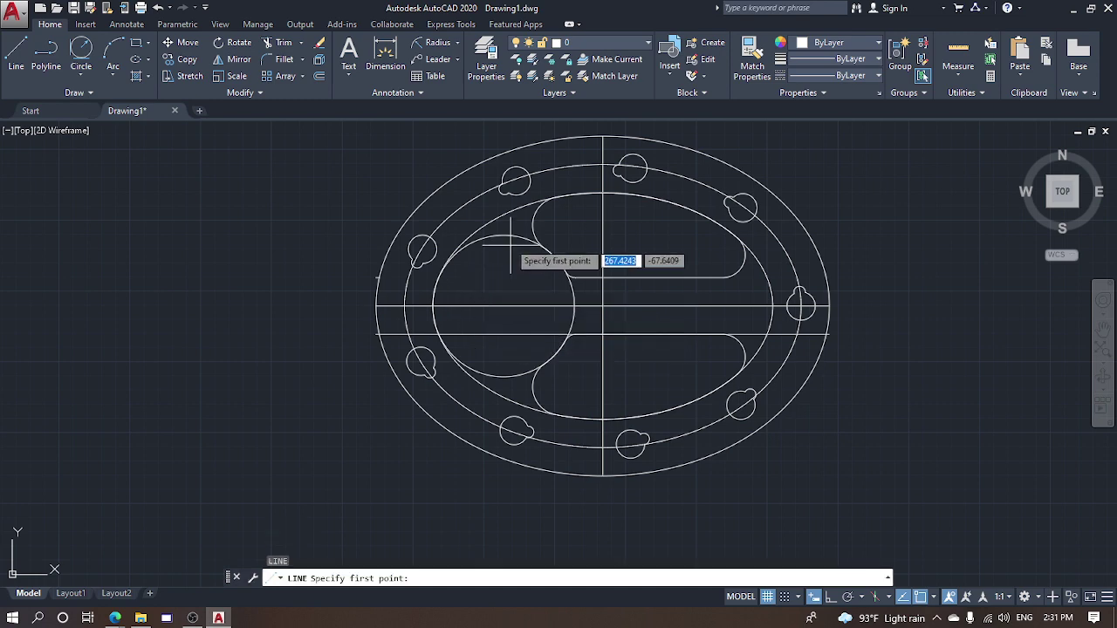
{"action": "left_click", "coordinate": [504, 305]}
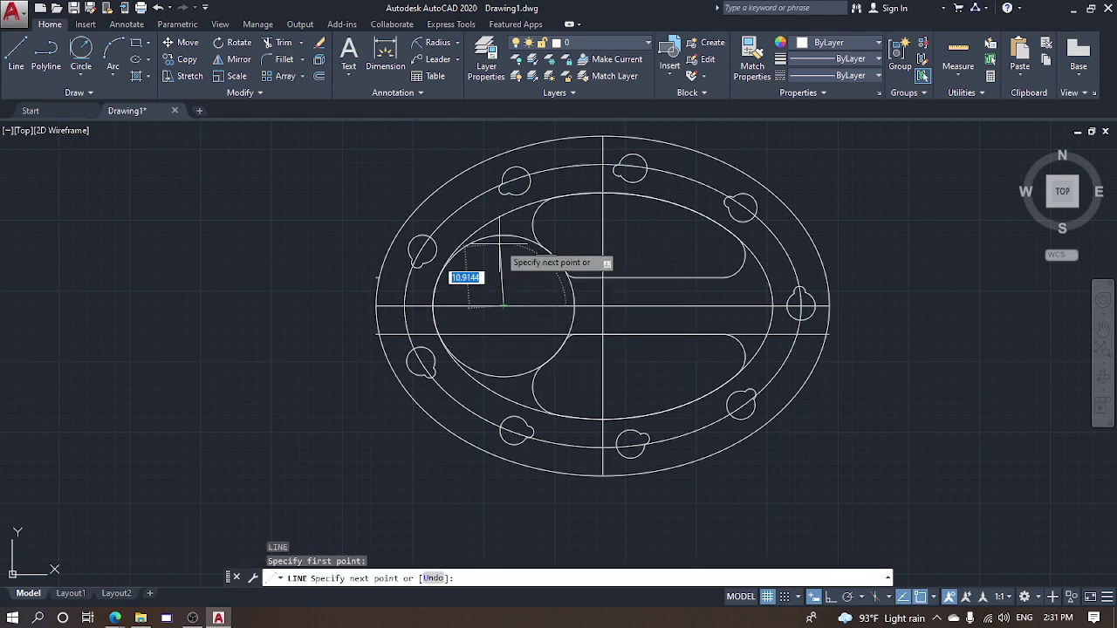
{"action": "left_click", "coordinate": [503, 236]}
{"action": "key", "text": "Return"}
Draw a horizontal line from the centre of the 12.5-radius circle to its left quadrant
{"action": "key", "text": "Return"}
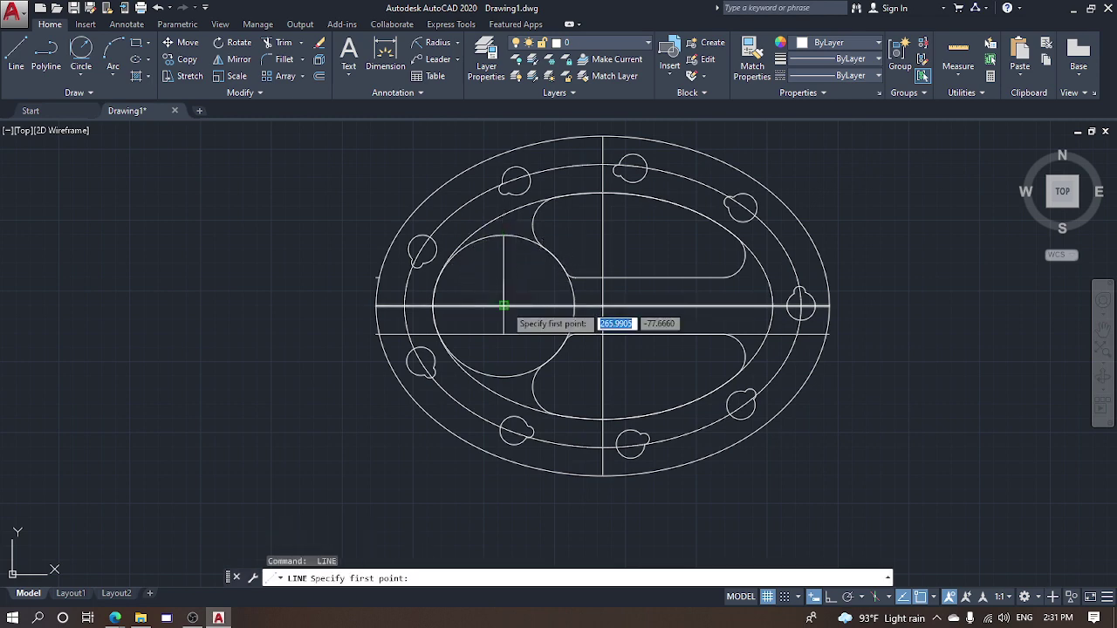
{"action": "left_click", "coordinate": [503, 305]}
{"action": "left_click", "coordinate": [434, 306]}
{"action": "key", "text": "Escape"}
{"action": "key", "text": "Escape"}
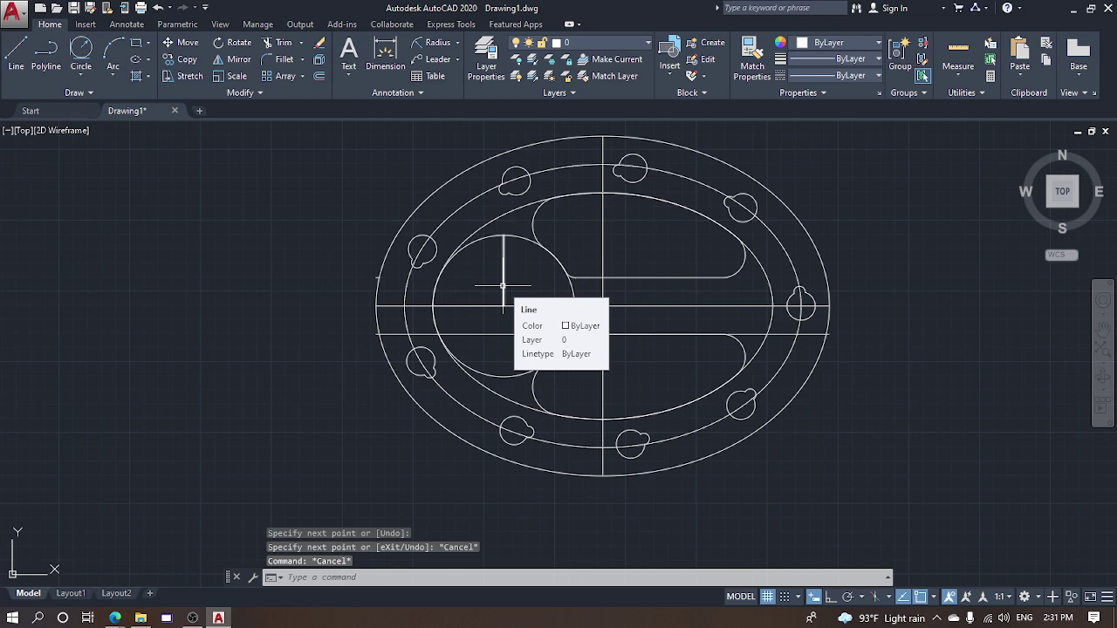
{"action": "left_click", "coordinate": [503, 286]}
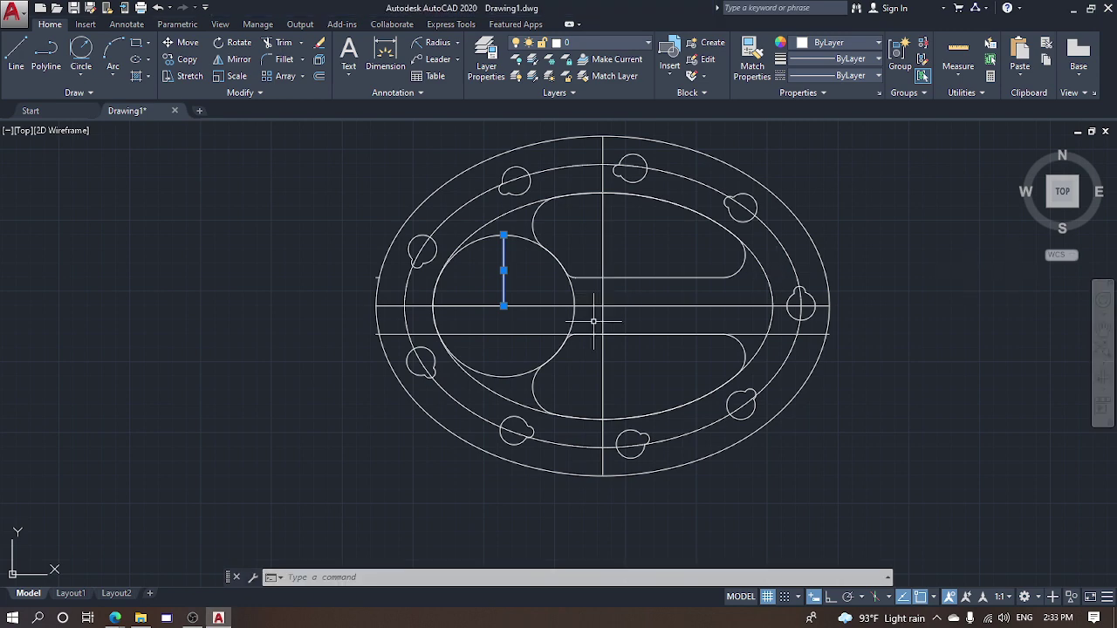
{"action": "middle_click_drag", "start_coordinate": [714, 303], "coordinate": [816, 283]}
{"action": "key", "text": "Escape"}
{"action": "key", "text": "Escape"}
{"action": "key", "text": "Escape"}
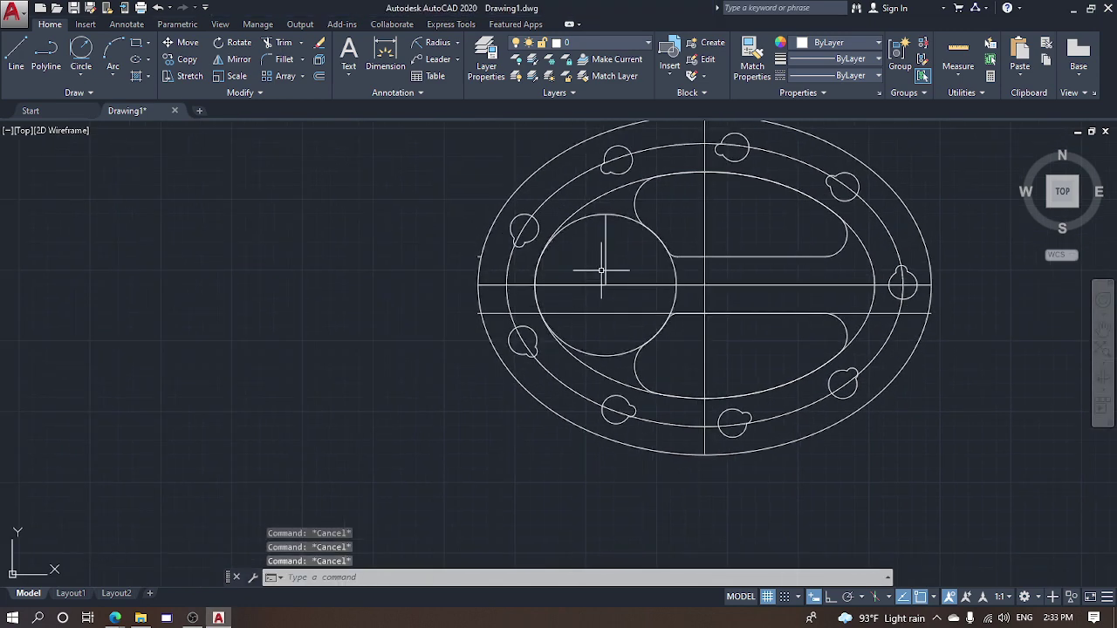
Draw a five-sided polygon at the centre of the 12.5-radius circle, inscribed in a circle of radius 8, entering an angle override of 12°
{"action": "scroll", "coordinate": [602, 286], "scroll_direction": "up", "scroll_amount": 2}
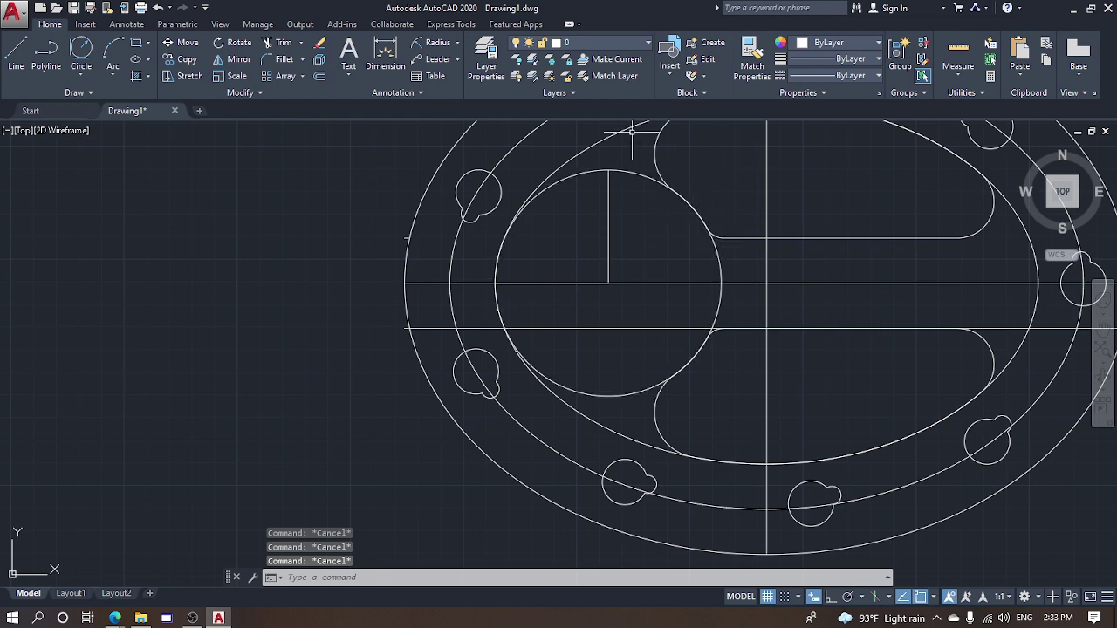
{"action": "middle_click_drag", "start_coordinate": [599, 230], "coordinate": [531, 227]}
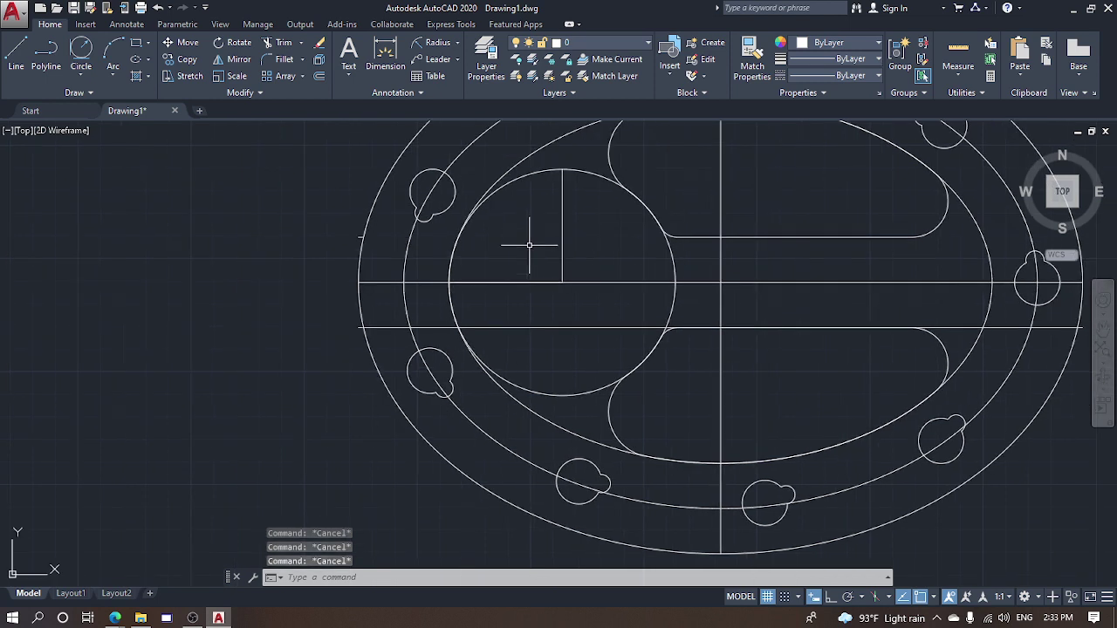
{"action": "type", "text": "POL"}
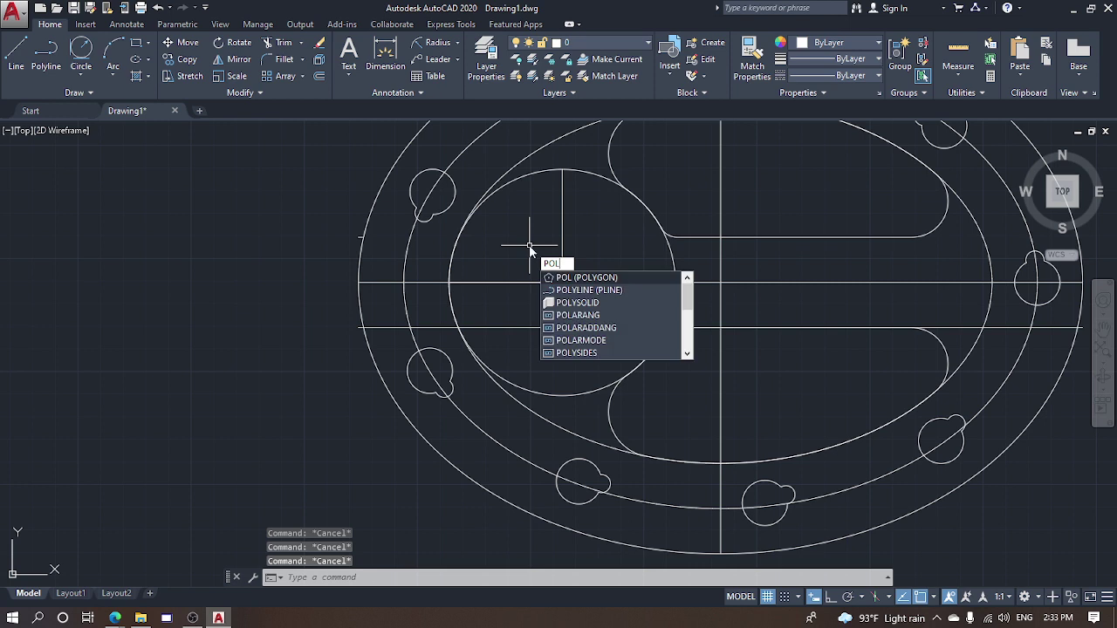
{"action": "left_click", "coordinate": [563, 278]}
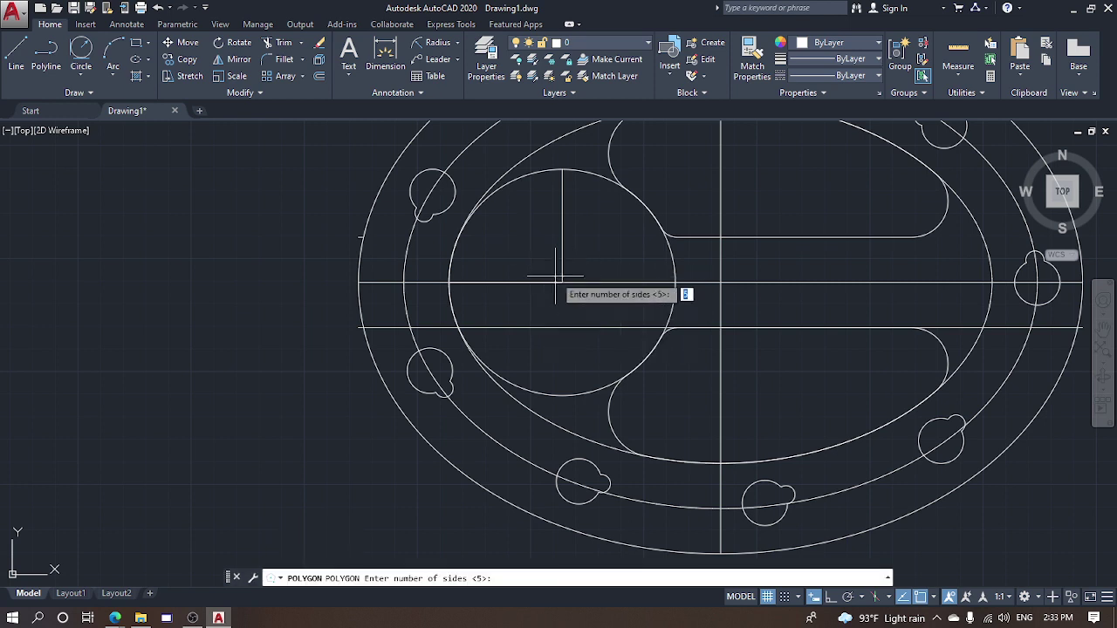
{"action": "type", "text": "5"}
{"action": "key", "text": "Return"}
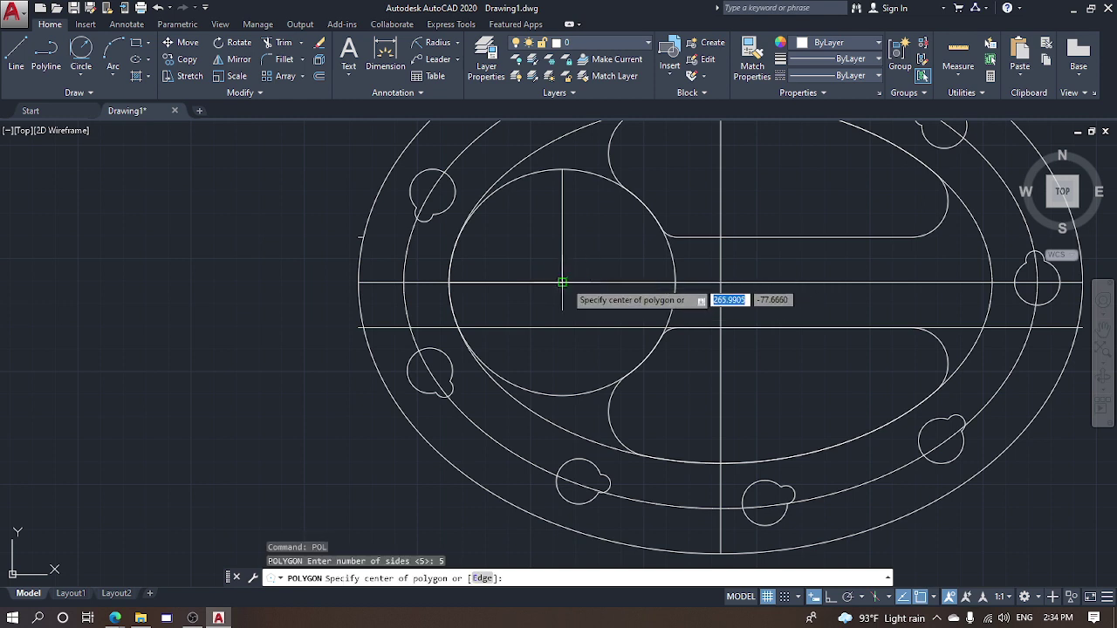
{"action": "left_click", "coordinate": [564, 281]}
{"action": "key", "text": "Down"}
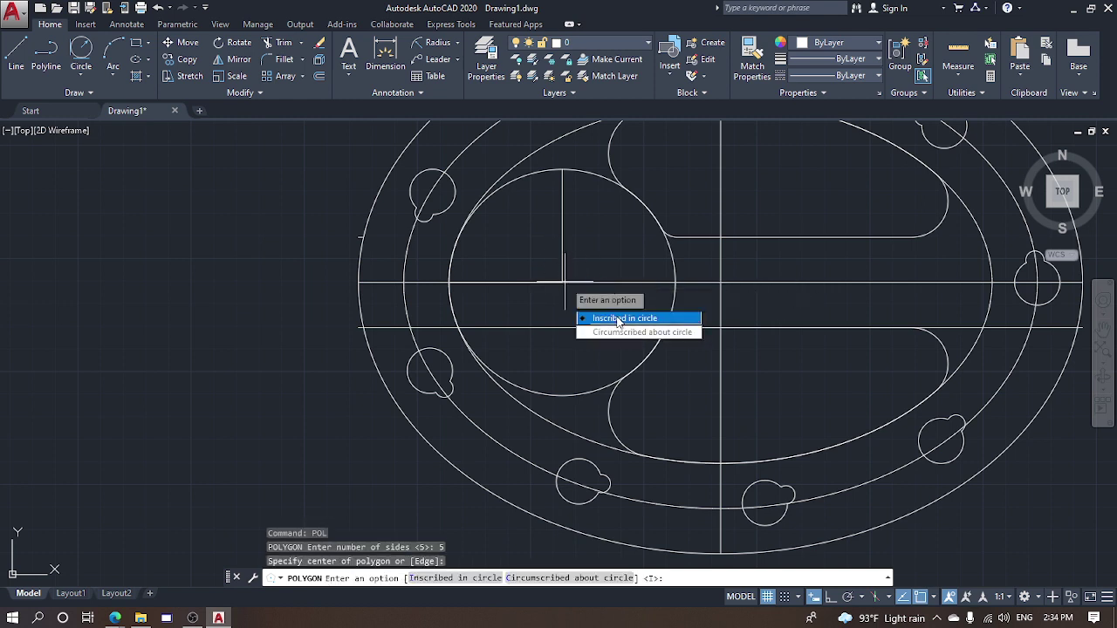
{"action": "key", "text": "Return"}
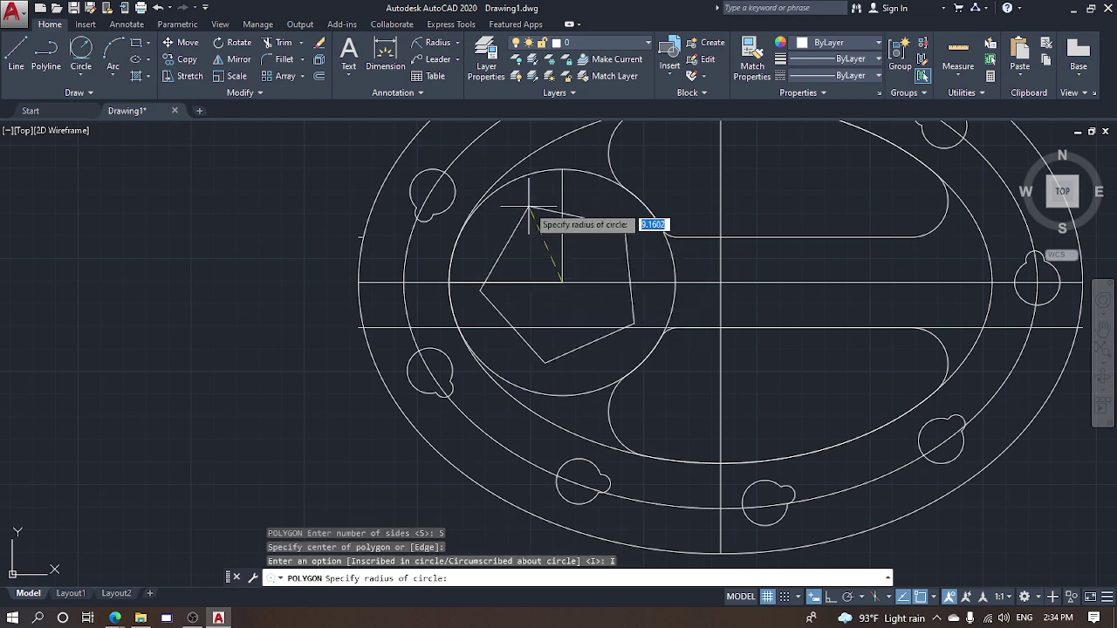
{"action": "type", "text": "<12"}
{"action": "key", "text": "Return"}
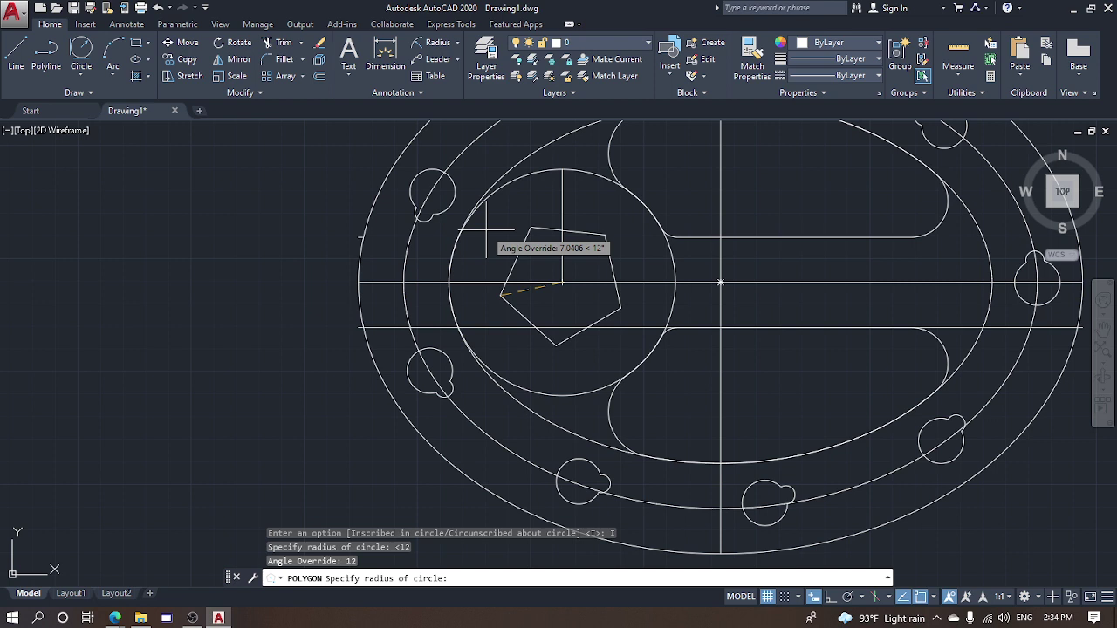
{"action": "type", "text": "8"}
{"action": "key", "text": "Return"}
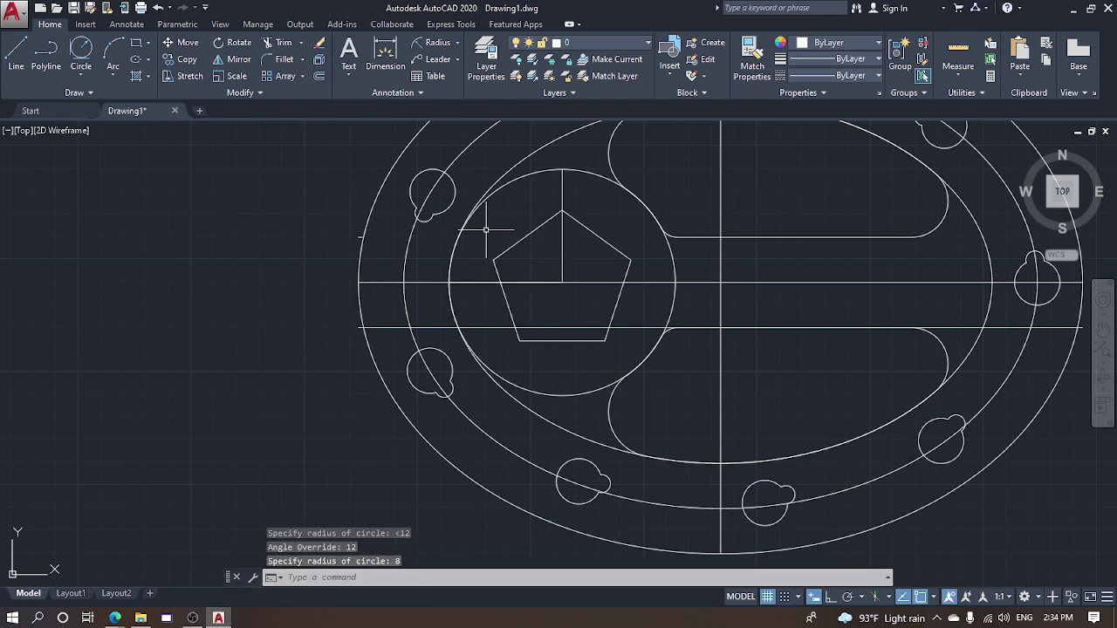
{"action": "key", "text": "Escape"}
{"action": "key", "text": "Escape"}
{"action": "left_click", "coordinate": [571, 251]}
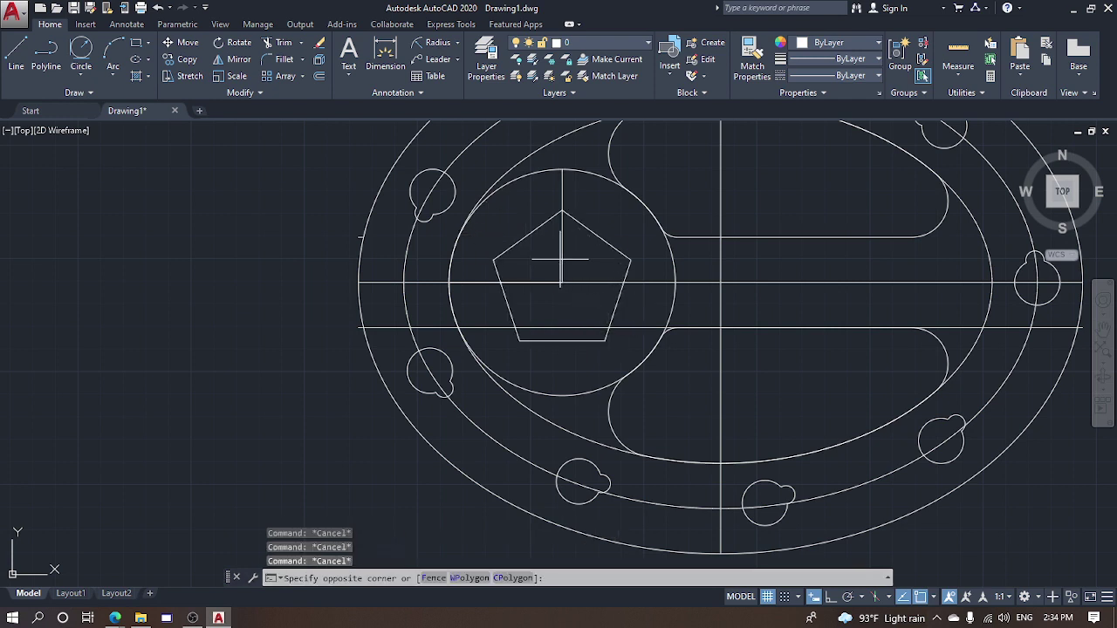
{"action": "key", "text": "Escape"}
{"action": "left_click", "coordinate": [568, 252]}
{"action": "left_click", "coordinate": [562, 258]}
{"action": "scroll", "coordinate": [585, 257], "scroll_direction": "up", "scroll_amount": 2}
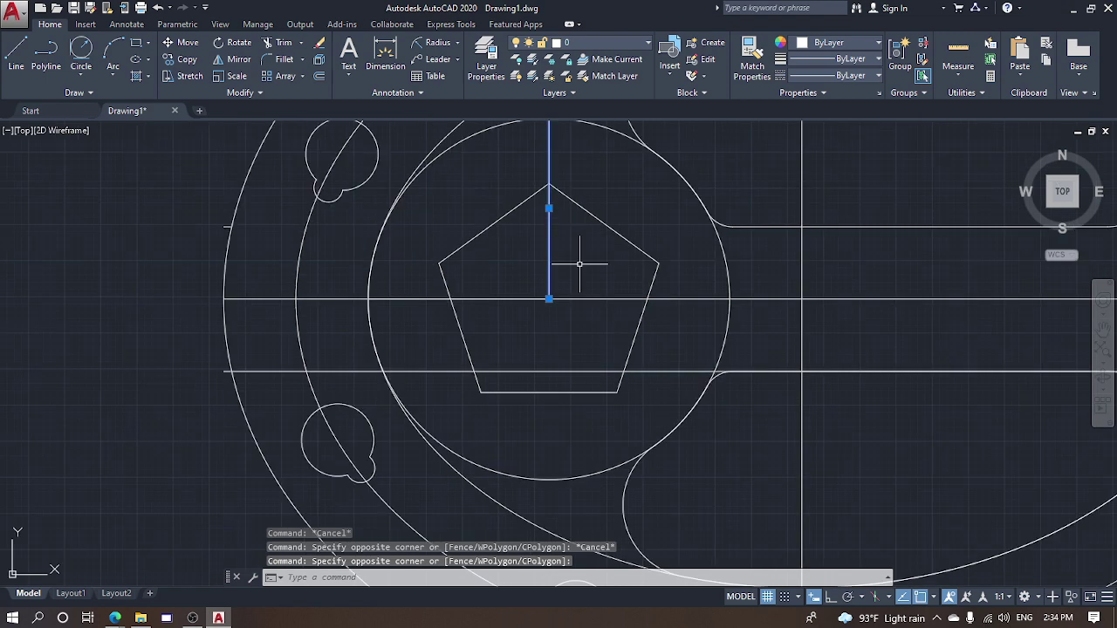
{"action": "type", "text": "l"}
{"action": "key", "text": "Return"}
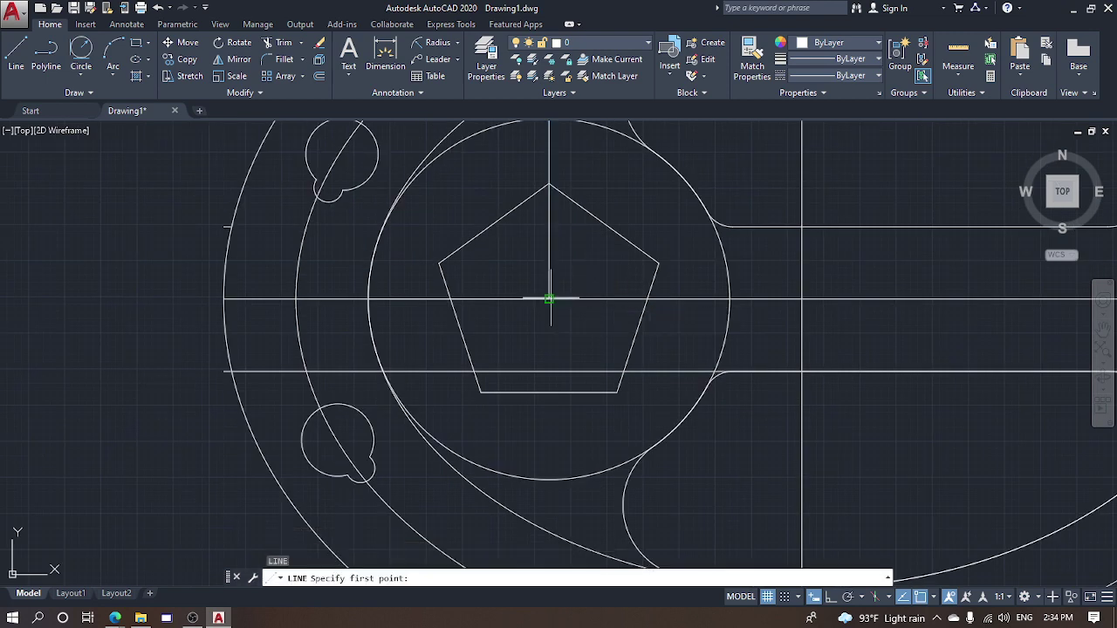
{"action": "left_click", "coordinate": [549, 299]}
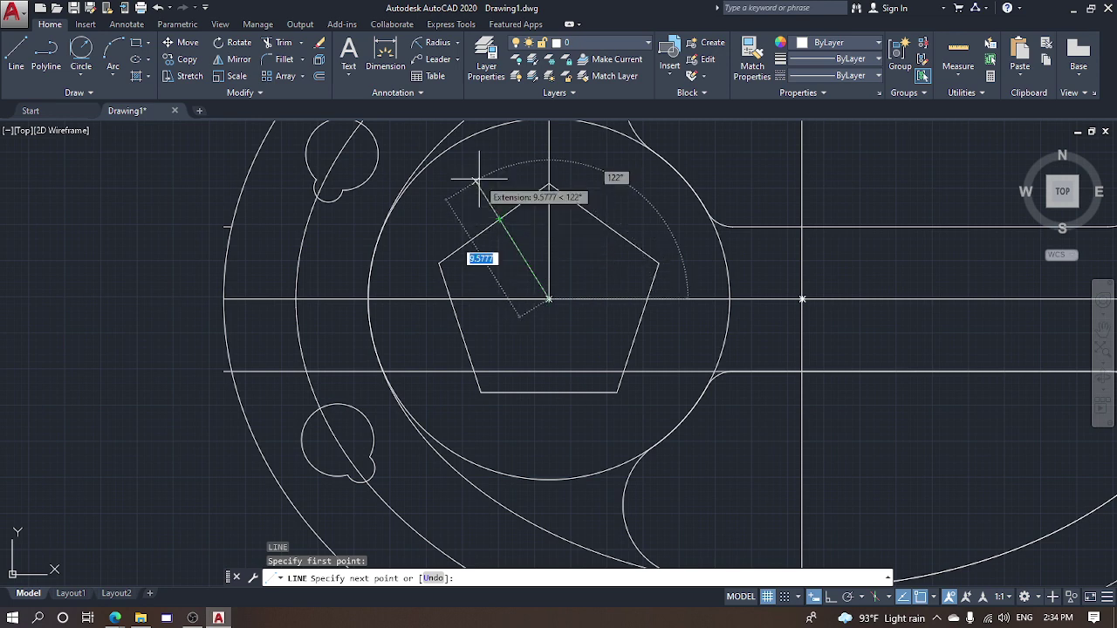
{"action": "key", "text": "F8"}
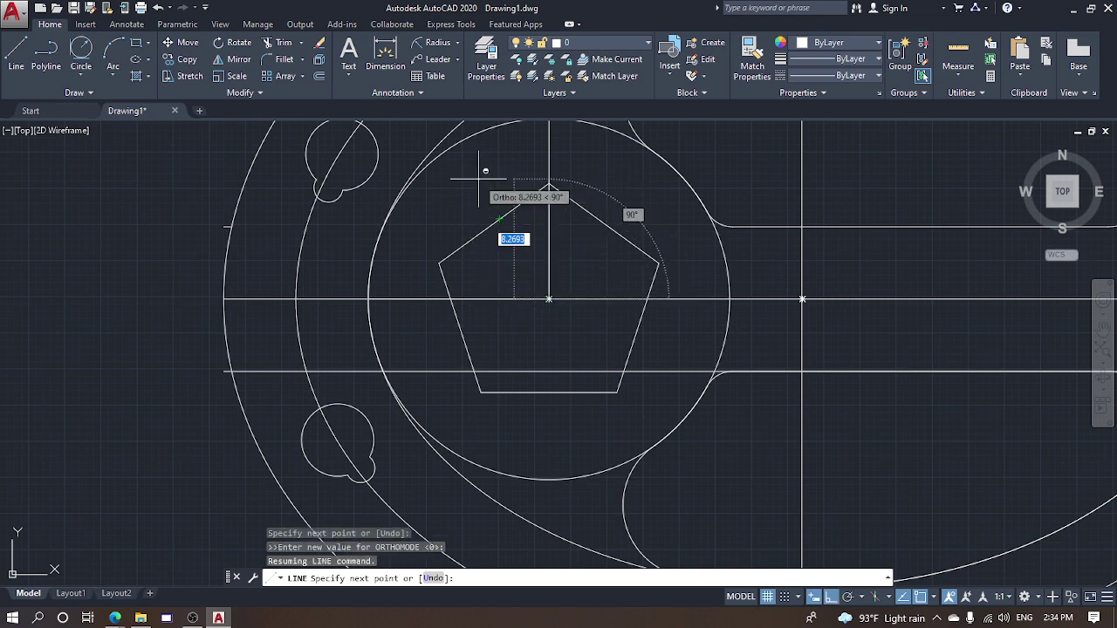
{"action": "type", "text": "<08"}
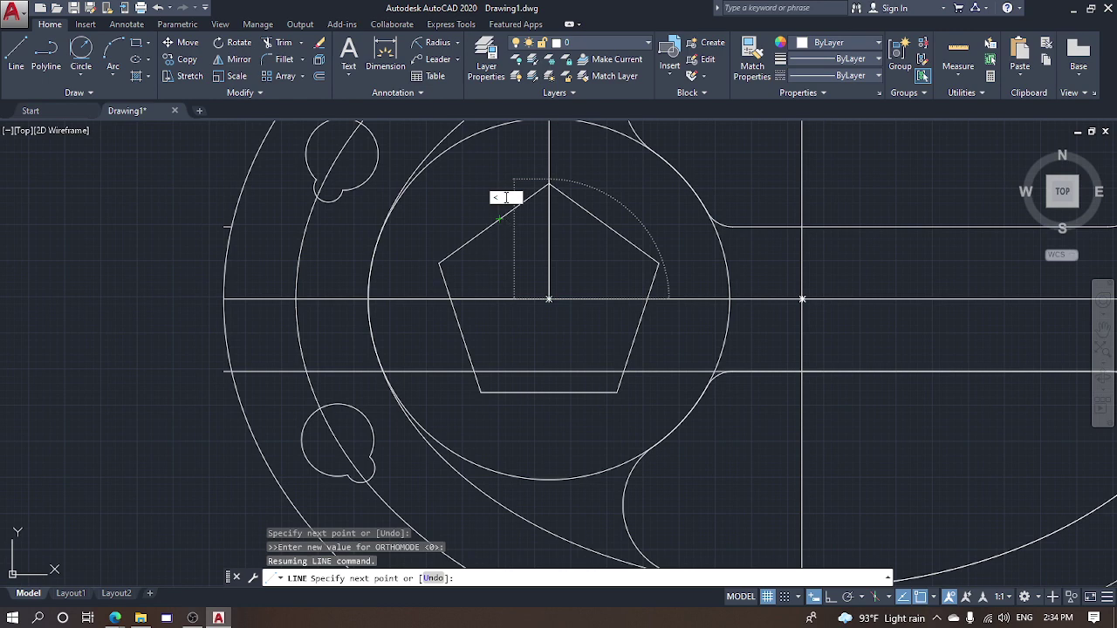
{"action": "key", "text": "Return"}
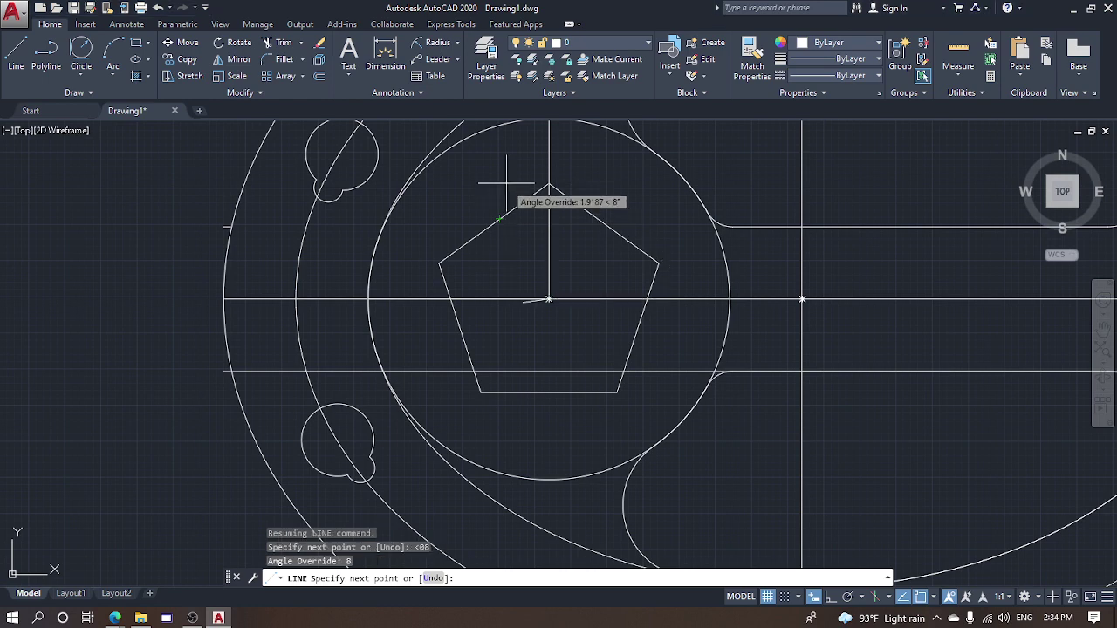
{"action": "key", "text": "Escape"}
{"action": "key", "text": "Escape"}
Rotate a copy of the circle's vertical radius line by 18° about the circle's centre
{"action": "left_click", "coordinate": [546, 262]}
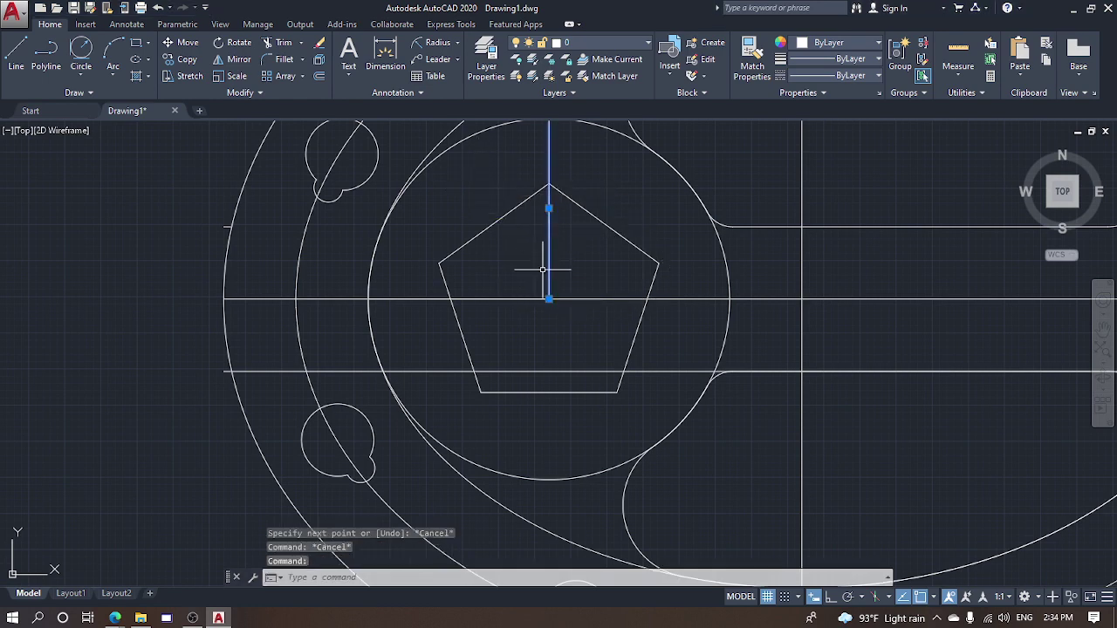
{"action": "type", "text": "RO"}
{"action": "key", "text": "Return"}
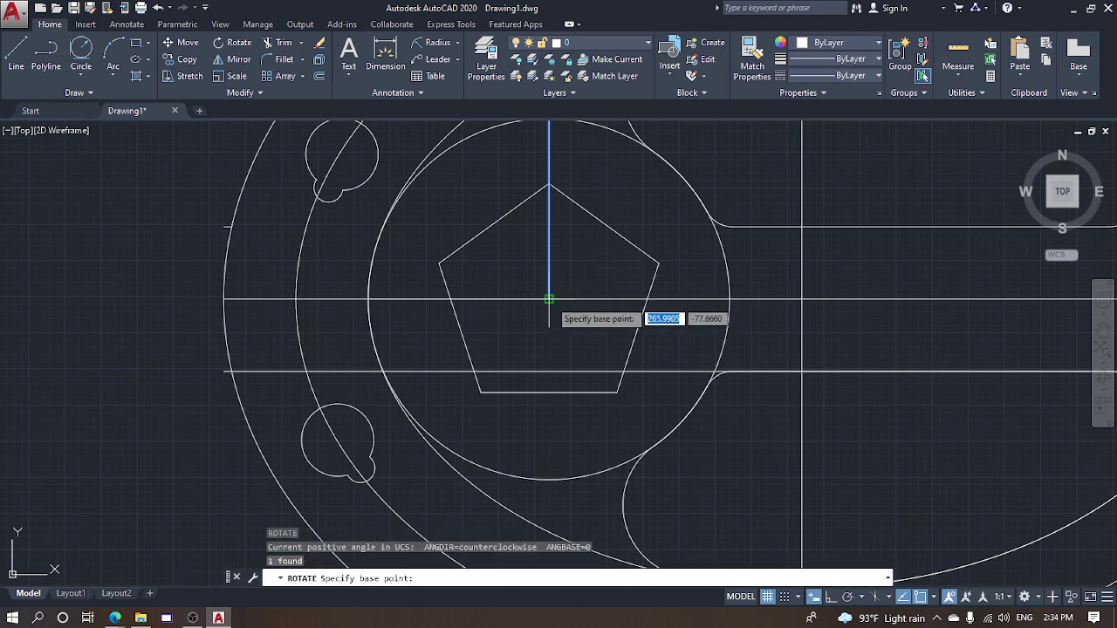
{"action": "left_click", "coordinate": [549, 299]}
{"action": "type", "text": "C"}
{"action": "key", "text": "Return"}
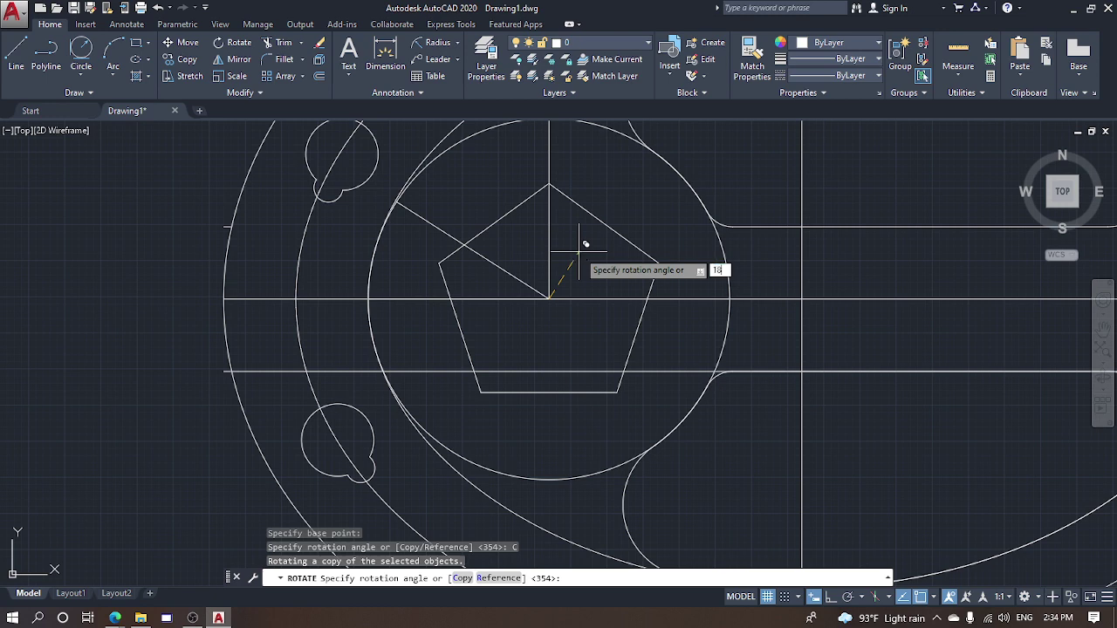
{"action": "key", "text": "Return"}
{"action": "key", "text": "Escape"}
{"action": "key", "text": "Escape"}
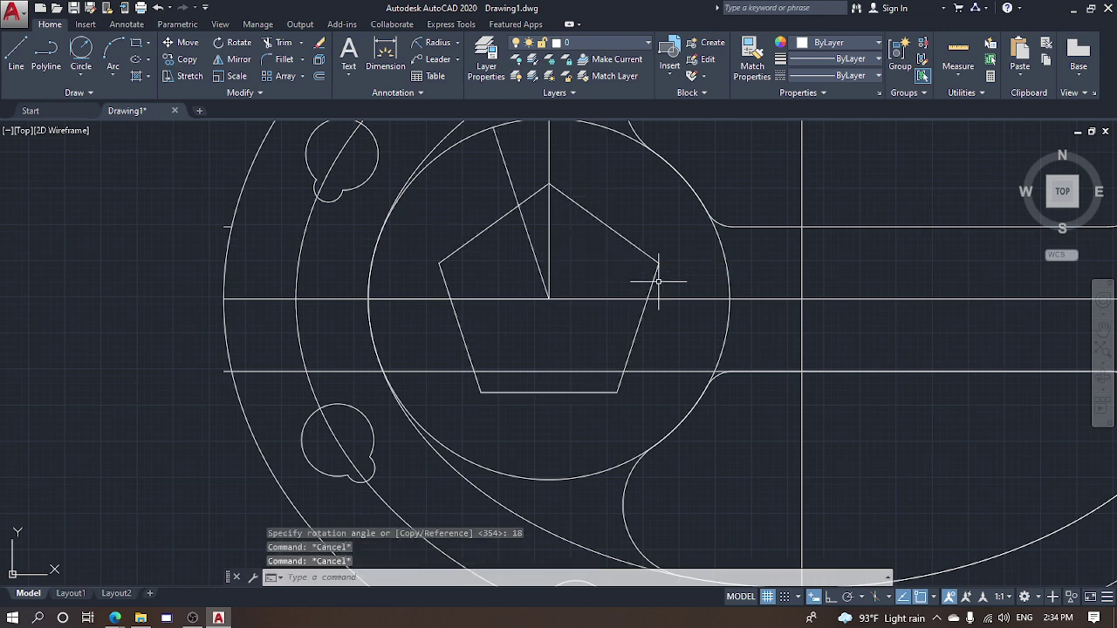
Rotate the pentagon about the circle's centre so one corner points straight left along the horizontal centreline
{"action": "left_click", "coordinate": [658, 282]}
{"action": "left_click", "coordinate": [643, 235]}
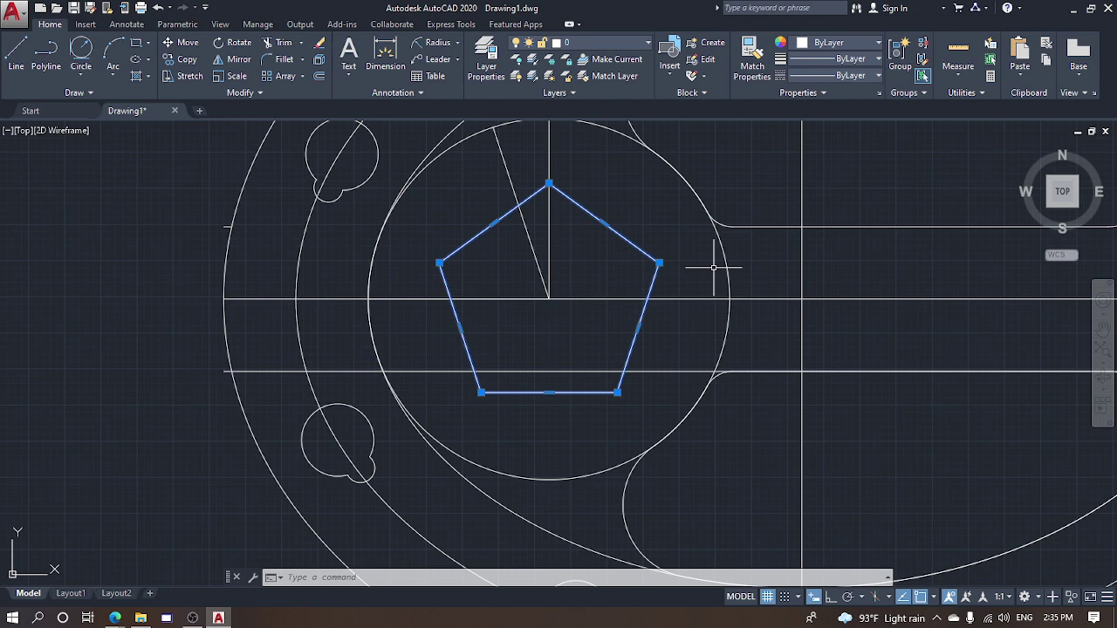
{"action": "type", "text": "ro"}
{"action": "key", "text": "Return"}
{"action": "left_click", "coordinate": [549, 297]}
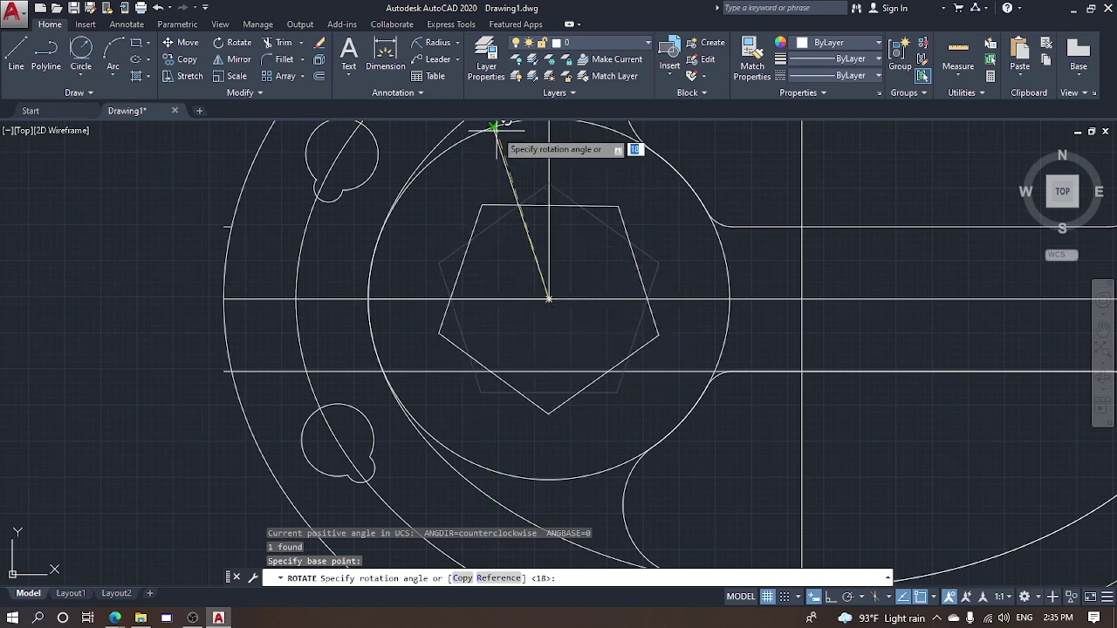
{"action": "left_click", "coordinate": [549, 161]}
{"action": "key", "text": "Escape"}
Erase the vertical radius line and its 18° rotated copy inside the circle
{"action": "scroll", "coordinate": [560, 273], "scroll_direction": "down", "scroll_amount": 4}
{"action": "key", "text": "Escape"}
{"action": "left_click", "coordinate": [550, 231]}
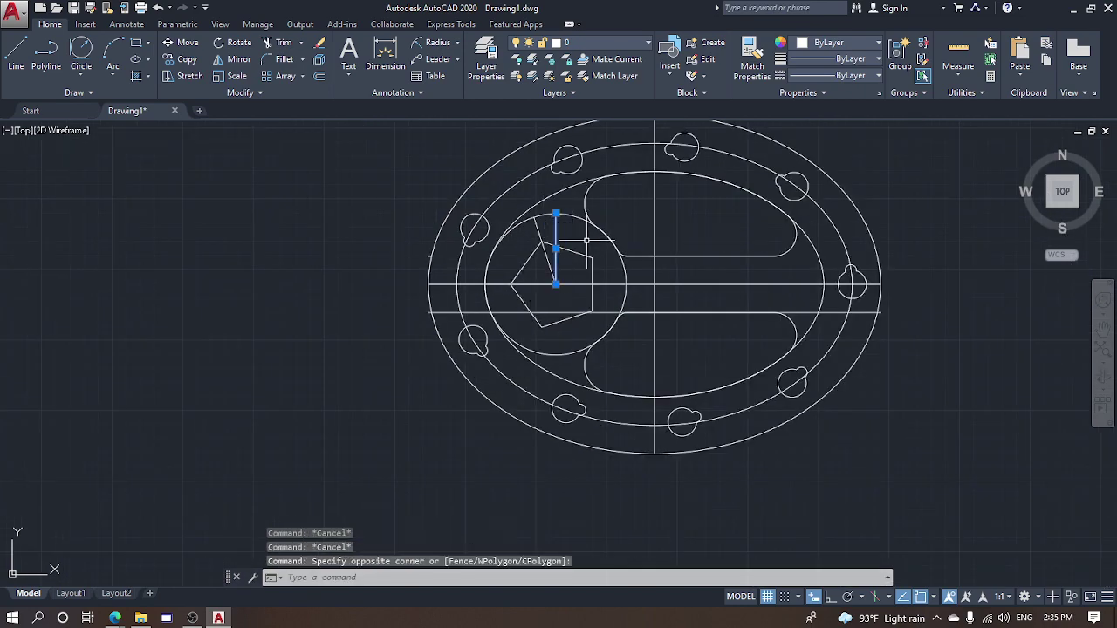
{"action": "type", "text": "E"}
{"action": "key", "text": "Return"}
{"action": "scroll", "coordinate": [551, 254], "scroll_direction": "up", "scroll_amount": 4}
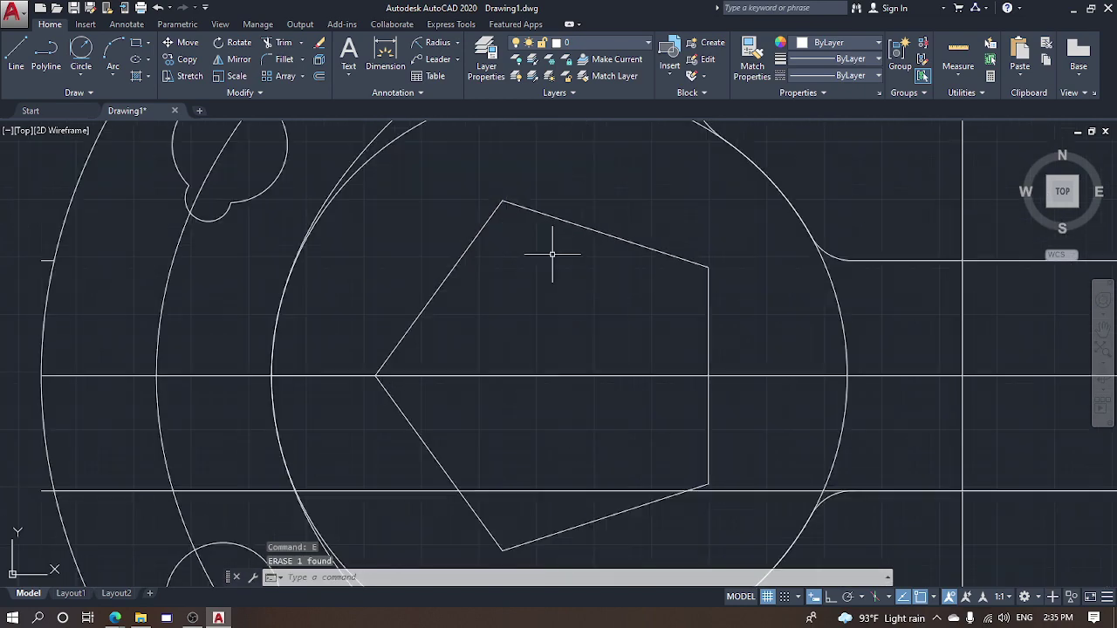
{"action": "scroll", "coordinate": [550, 247], "scroll_direction": "down", "scroll_amount": 4}
{"action": "key", "text": "Escape"}
{"action": "key", "text": "Escape"}
Draw a five-pointed star of connected lines joining every second corner of the pentagon, closing at the lower-left corner
{"action": "type", "text": "l"}
{"action": "key", "text": "Return"}
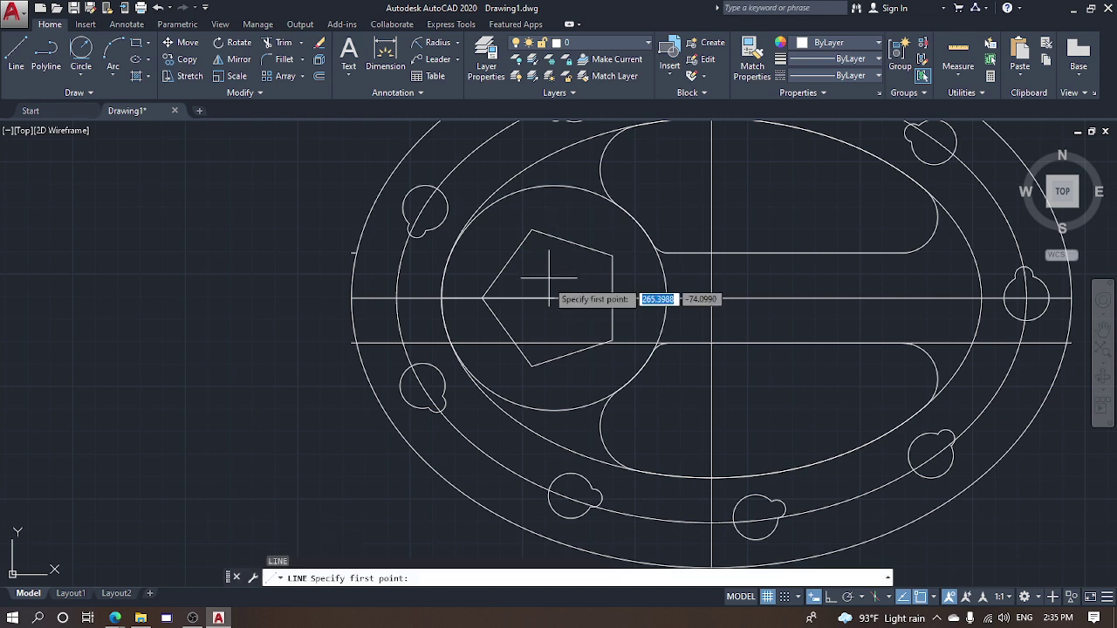
{"action": "left_click", "coordinate": [532, 365]}
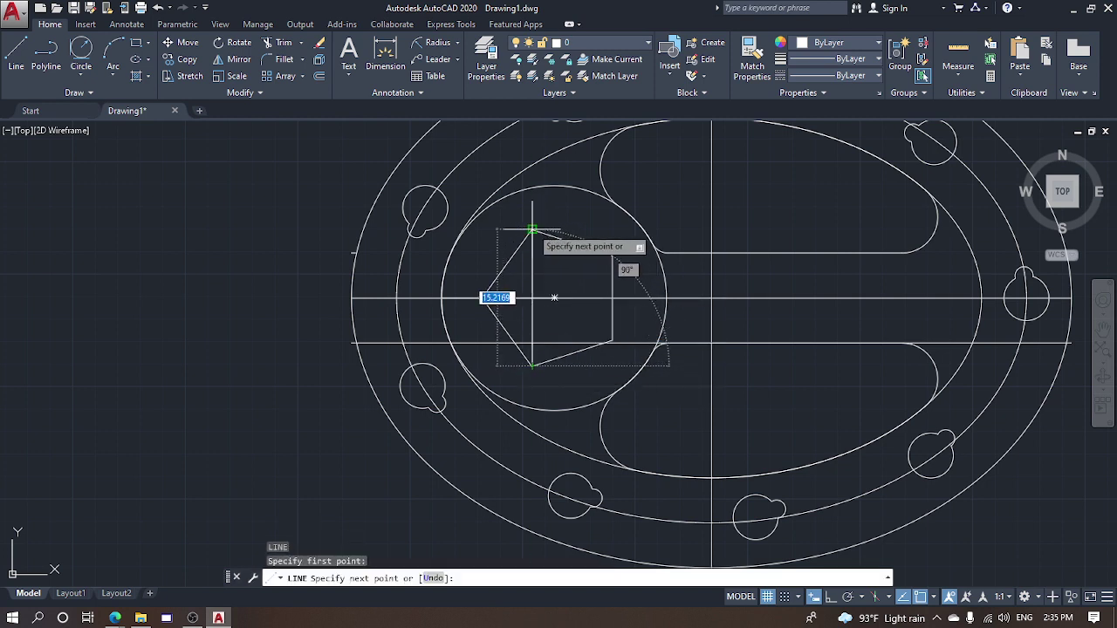
{"action": "left_click", "coordinate": [532, 231]}
{"action": "left_click", "coordinate": [613, 340]}
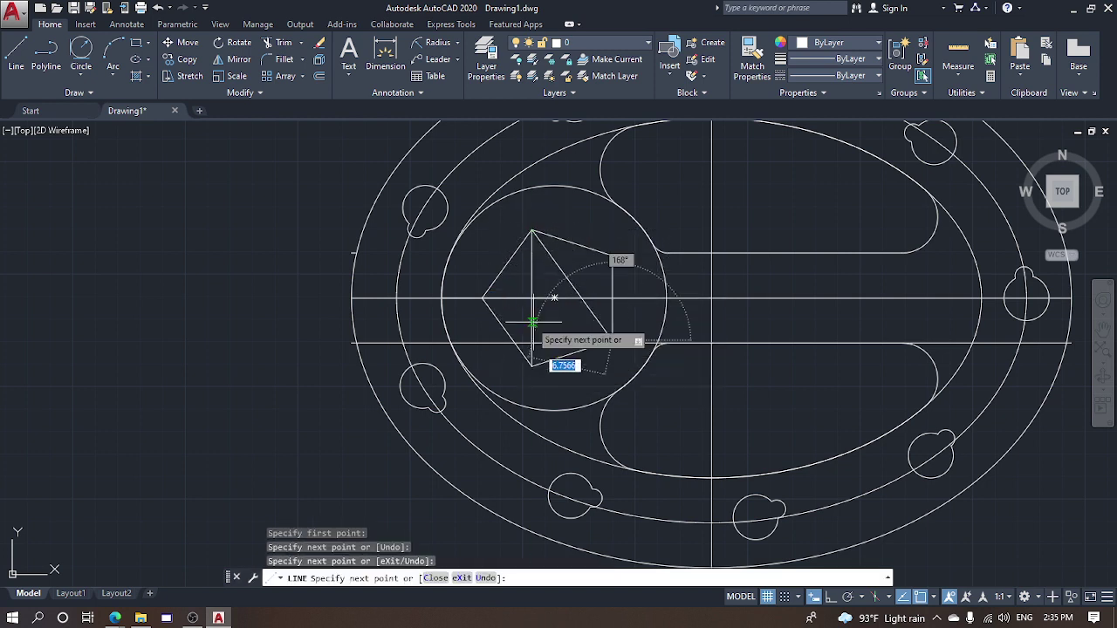
{"action": "left_click", "coordinate": [484, 299]}
{"action": "left_click", "coordinate": [612, 256]}
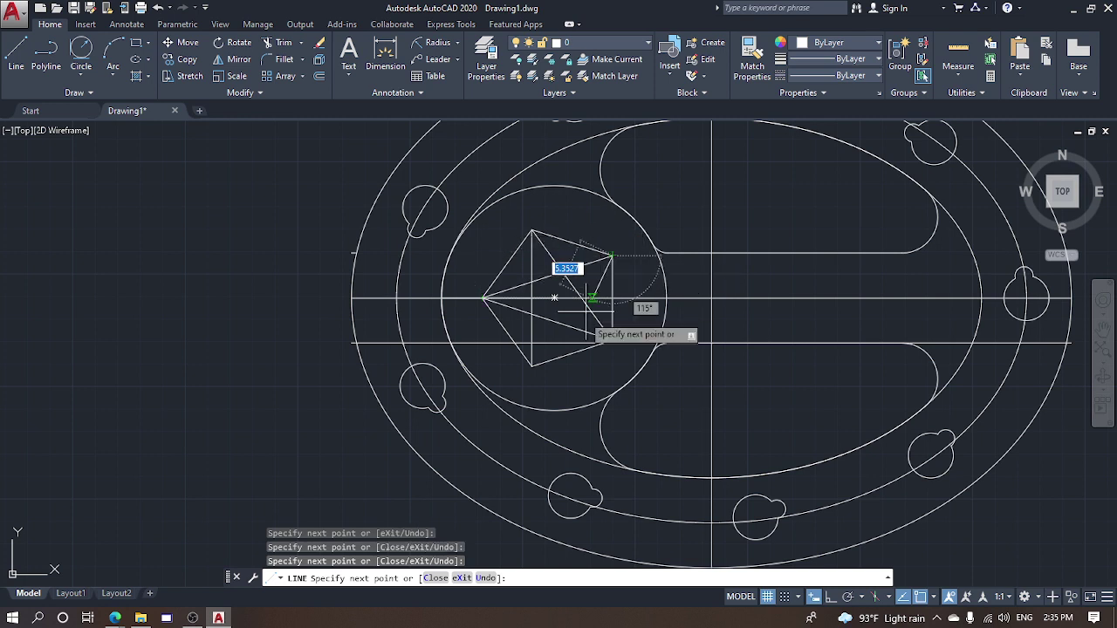
{"action": "left_click", "coordinate": [531, 365]}
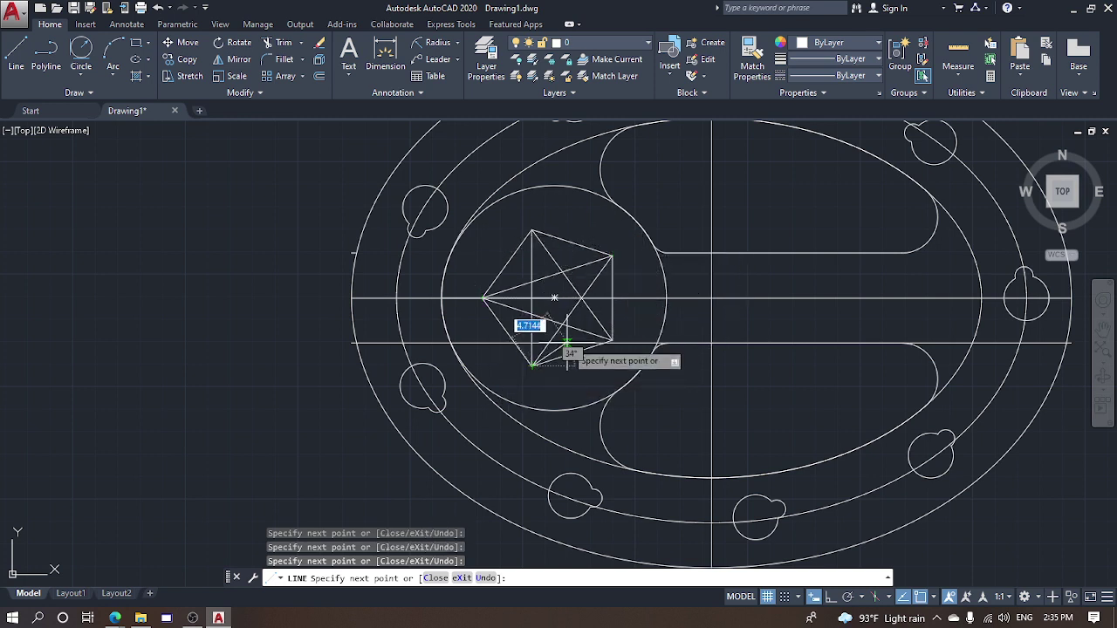
{"action": "key", "text": "Escape"}
{"action": "key", "text": "Escape"}
{"action": "key", "text": "Escape"}
Erase the pentagon and the two long horizontal construction lines crossing the ellipses
{"action": "left_click", "coordinate": [614, 313]}
{"action": "type", "text": "e"}
{"action": "key", "text": "Return"}
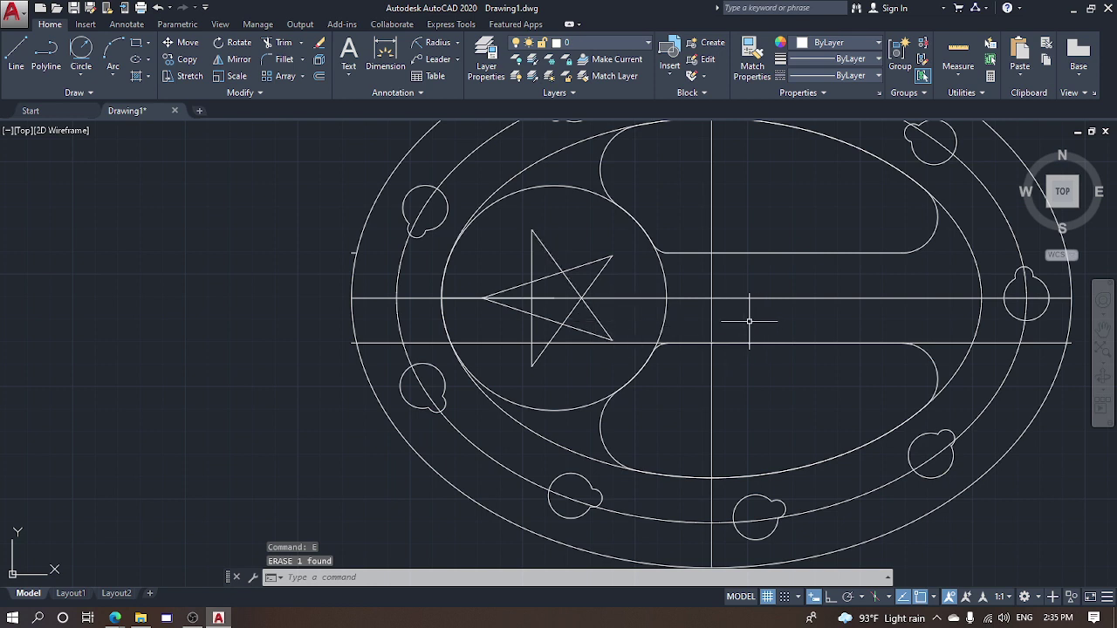
{"action": "left_click", "coordinate": [956, 353]}
{"action": "left_click", "coordinate": [913, 288]}
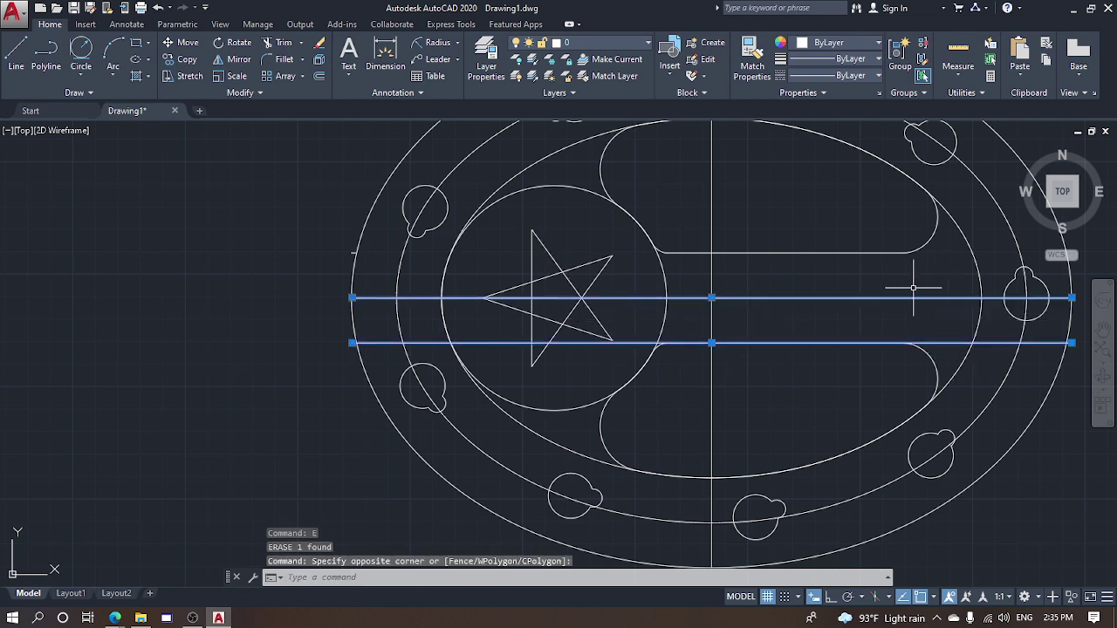
{"action": "type", "text": "e"}
{"action": "key", "text": "Return"}
Trim the inner segments of the star's crossing lines, leaving only its outer outline
{"action": "type", "text": "tr"}
{"action": "key", "text": "Return"}
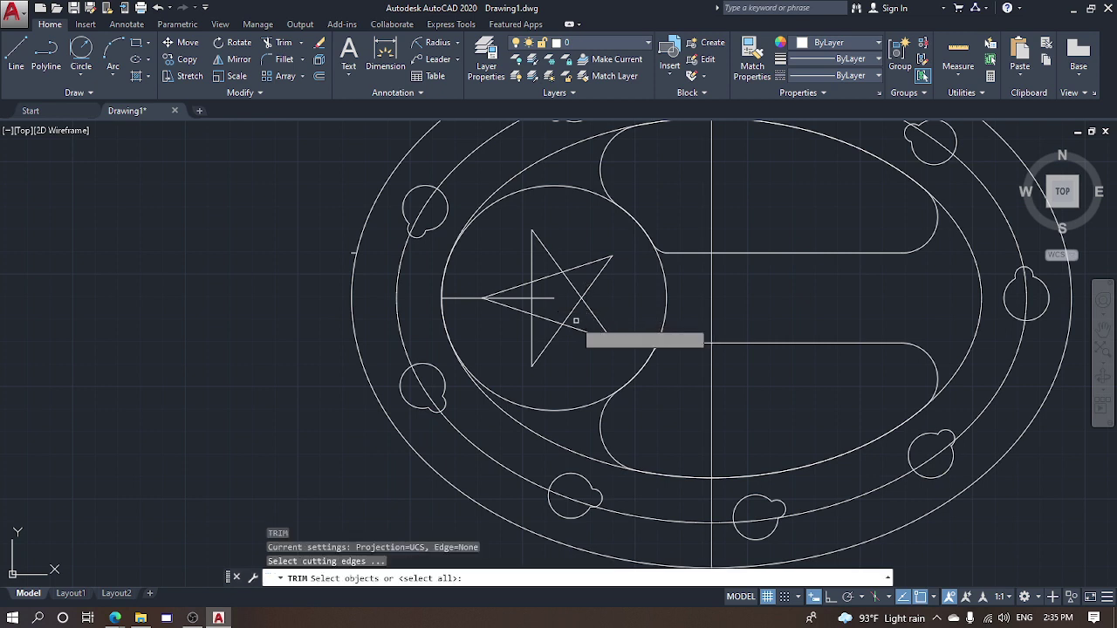
{"action": "key", "text": "Return"}
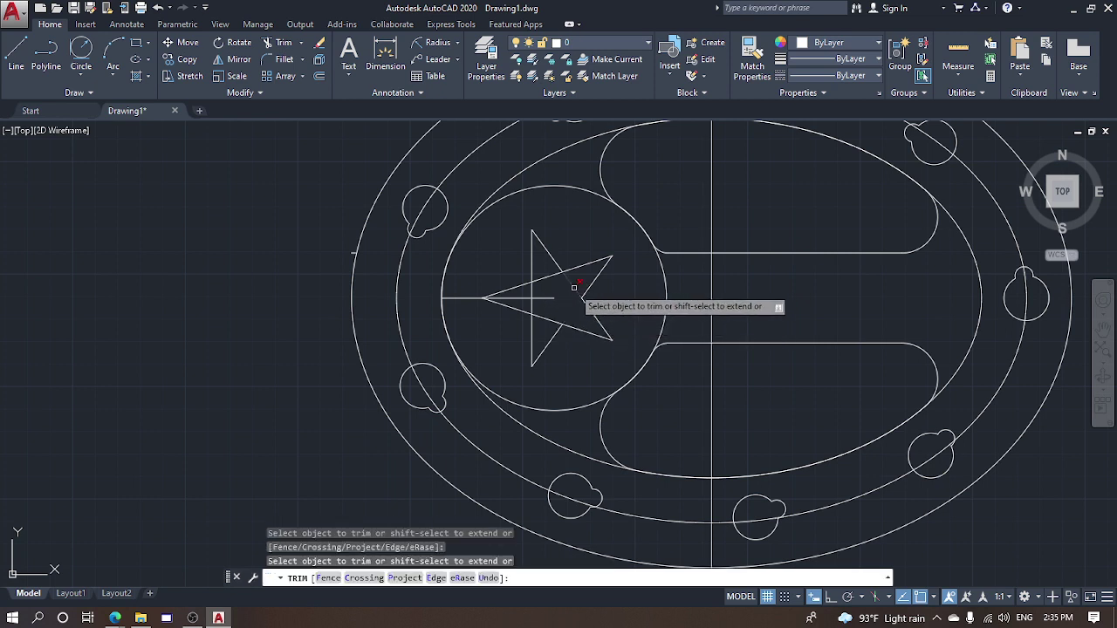
{"action": "left_click", "coordinate": [533, 307]}
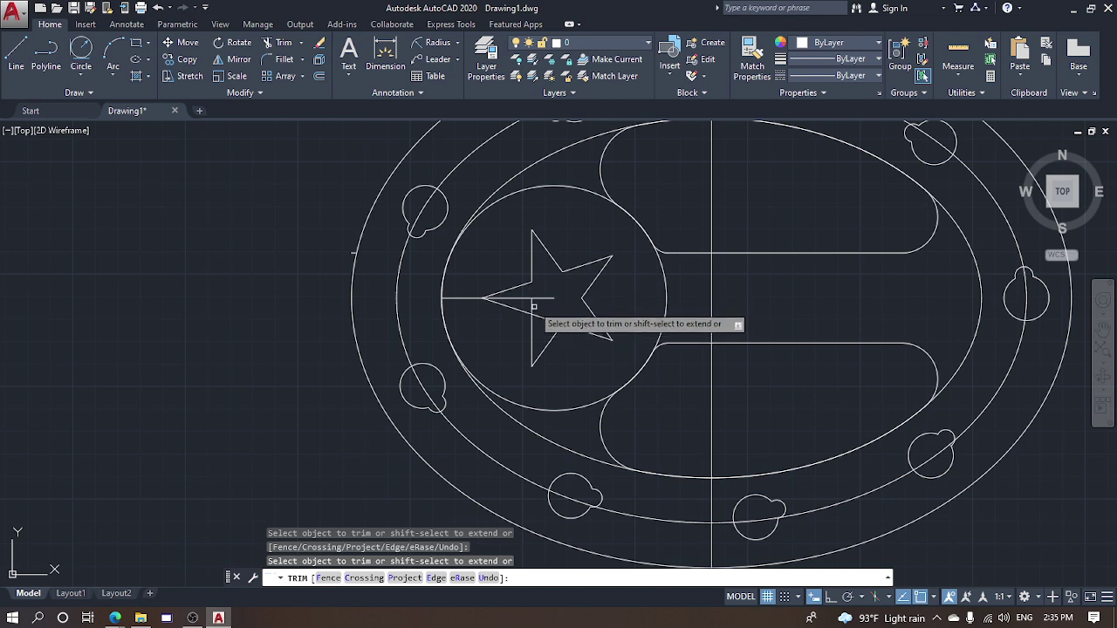
{"action": "key", "text": "Escape"}
{"action": "key", "text": "Escape"}
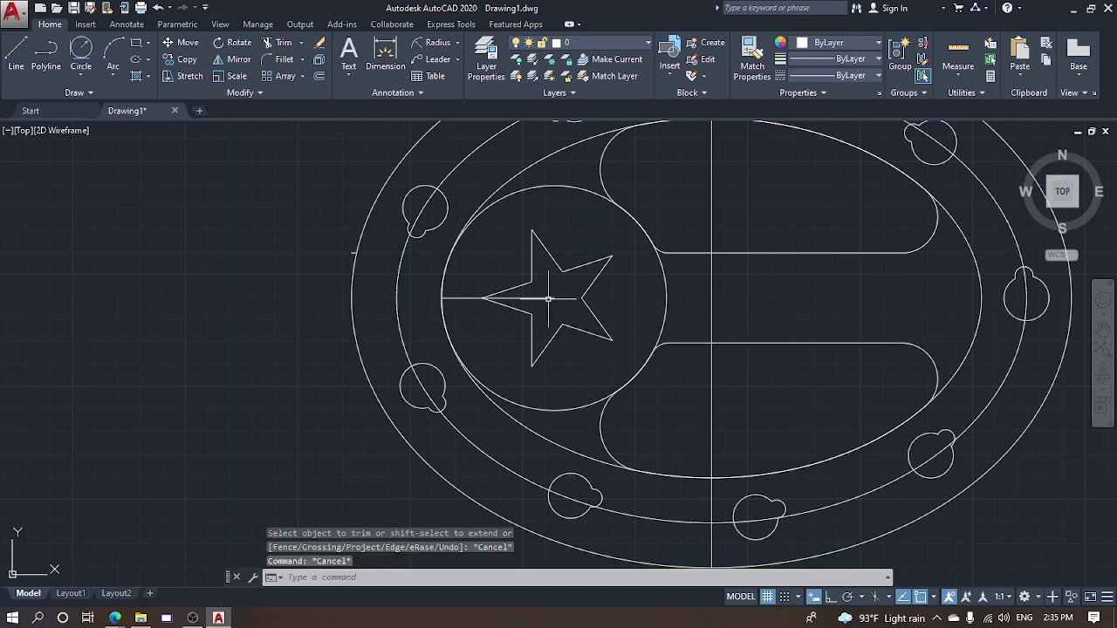
Erase the short horizontal radius line running from the circle's centre to its left quadrant
{"action": "left_click", "coordinate": [548, 298]}
{"action": "key", "text": "Return"}
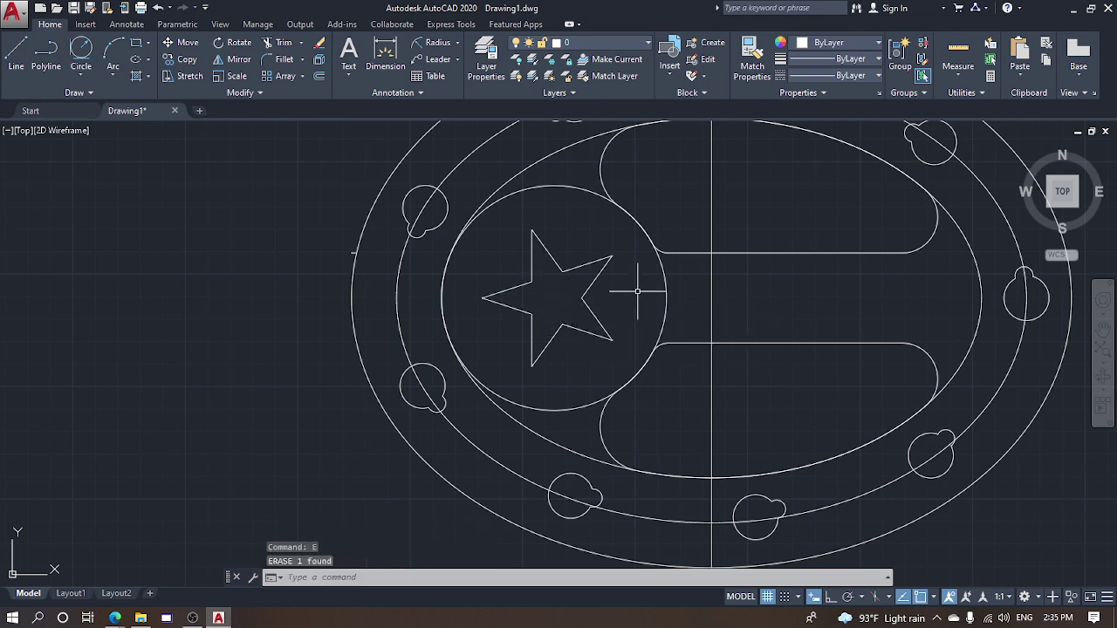
{"action": "scroll", "coordinate": [637, 291], "scroll_direction": "down", "scroll_amount": 2}
{"action": "key", "text": "Escape"}
{"action": "key", "text": "Escape"}
{"action": "key", "text": "Escape"}
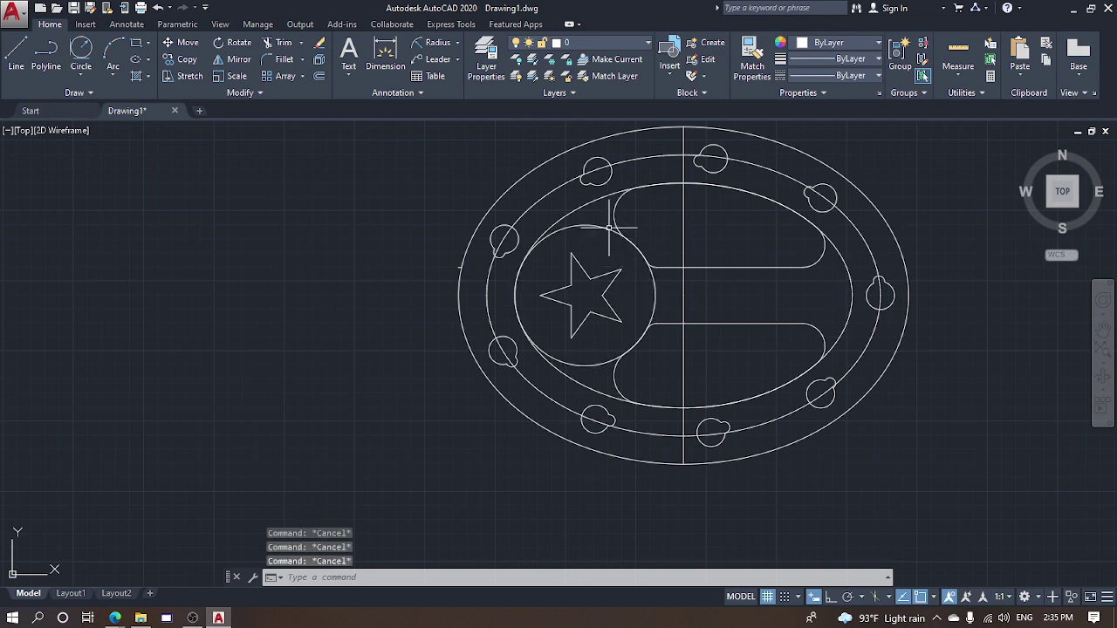
Erase the innermost ellipse and the middle ellipse that passes through the keyhole outlines
{"action": "left_click", "coordinate": [583, 195]}
{"action": "left_click", "coordinate": [569, 201]}
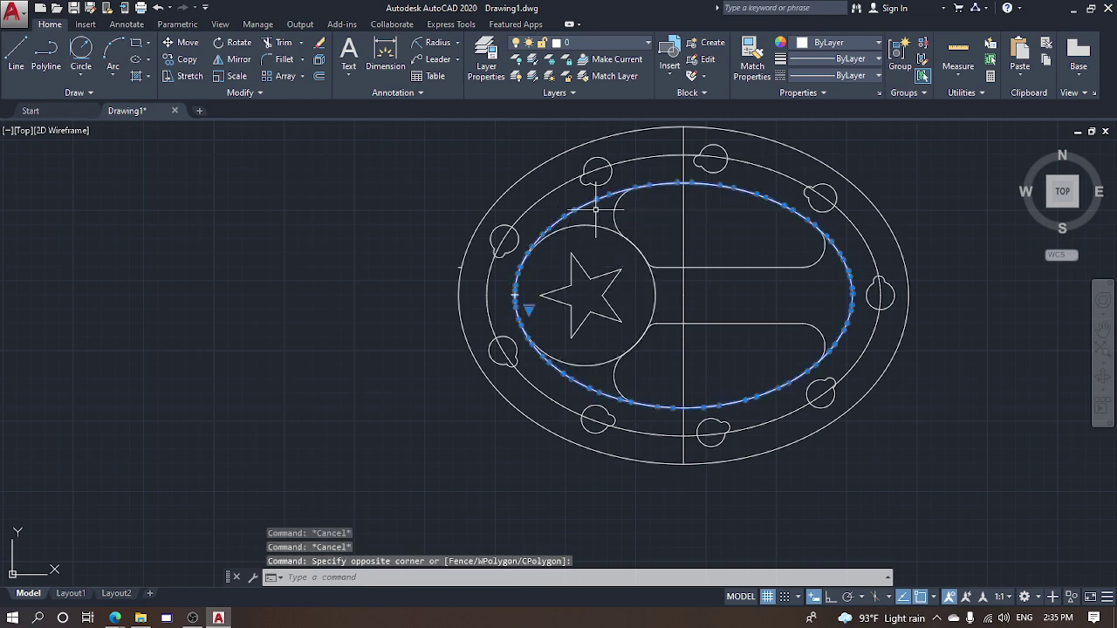
{"action": "type", "text": "e"}
{"action": "key", "text": "Return"}
{"action": "left_click", "coordinate": [597, 168]}
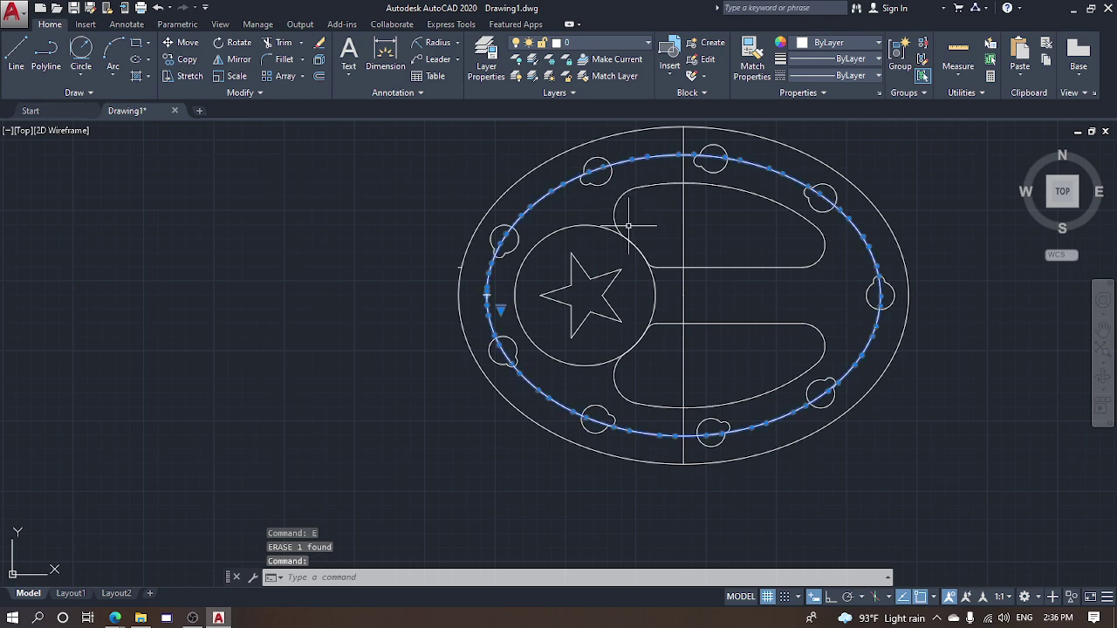
{"action": "type", "text": "e"}
{"action": "key", "text": "Return"}
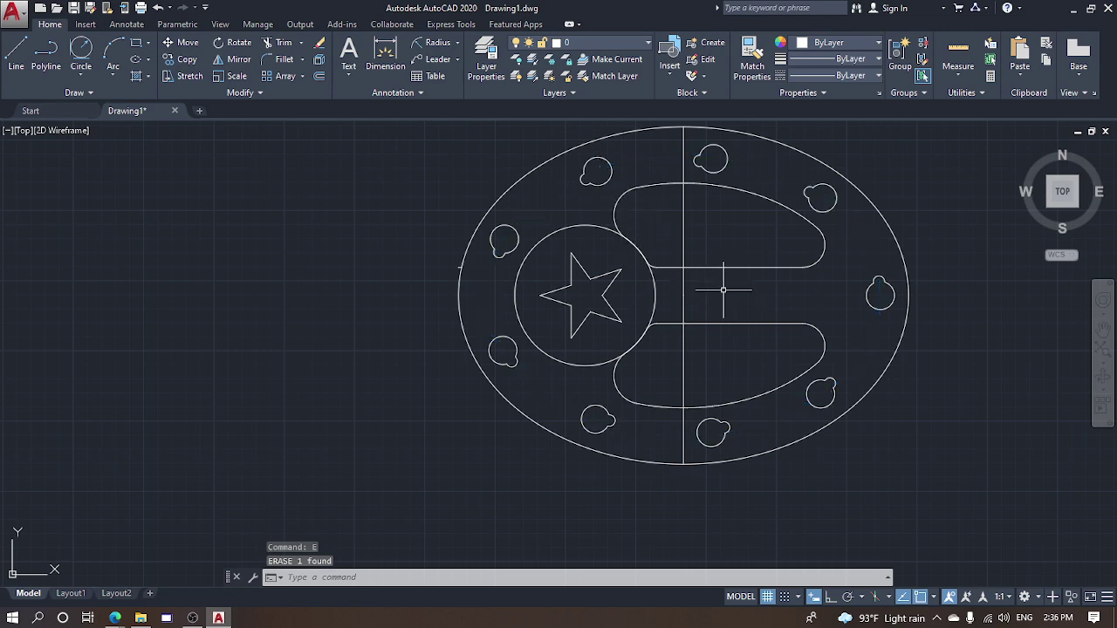
Erase the upper and lower vertical centre lines of the outer ellipse
{"action": "left_click", "coordinate": [722, 289]}
{"action": "left_click", "coordinate": [676, 291]}
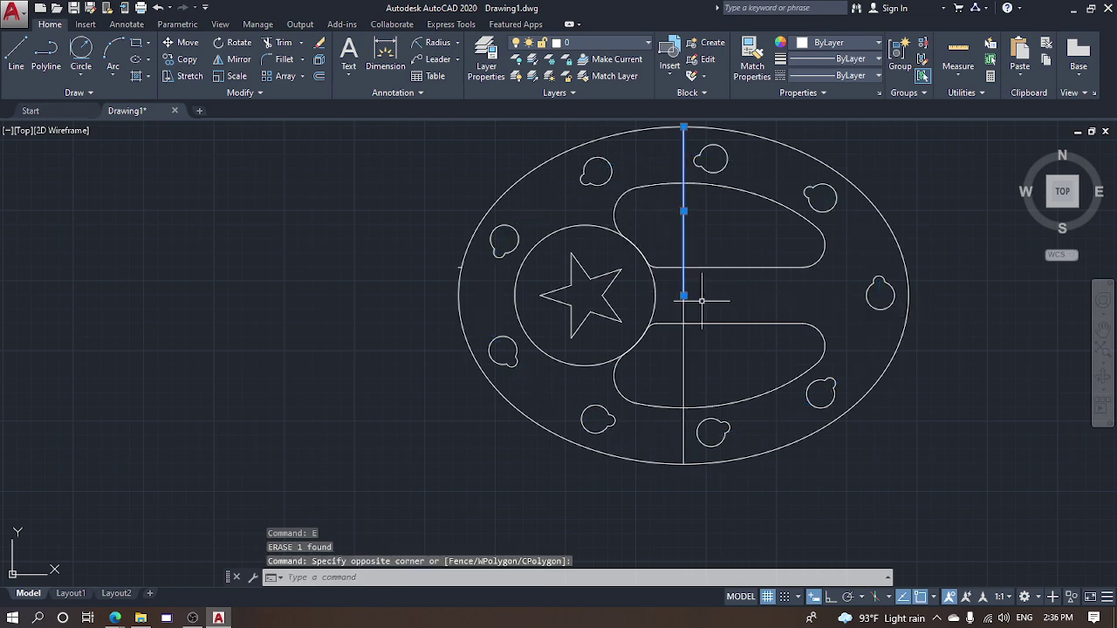
{"action": "type", "text": "e"}
{"action": "key", "text": "Return"}
{"action": "left_click", "coordinate": [715, 361]}
{"action": "left_click", "coordinate": [655, 368]}
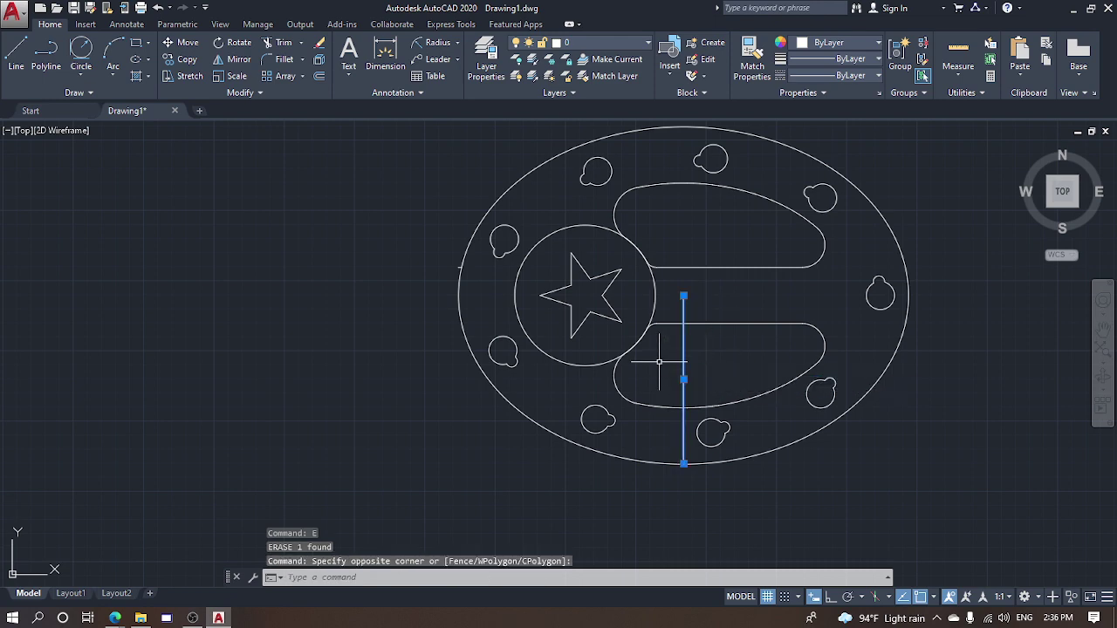
{"action": "type", "text": "e"}
{"action": "key", "text": "Return"}
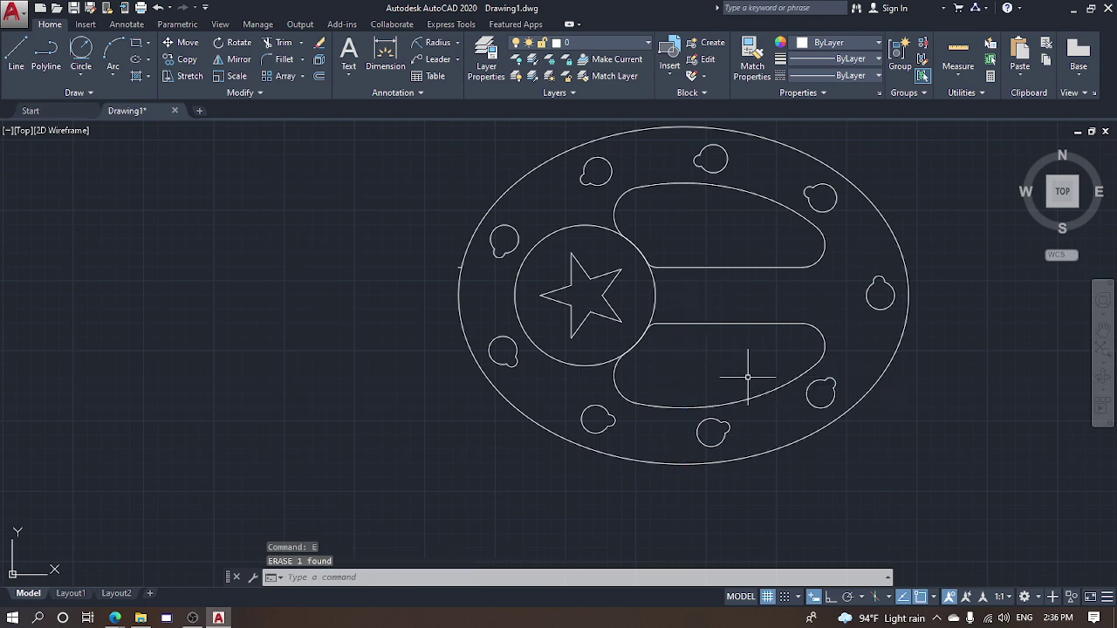
Erase the leftover line stub at the left edge of the outer ellipse
{"action": "middle_click_drag", "start_coordinate": [749, 397], "coordinate": [666, 444]}
{"action": "key", "text": "Escape"}
{"action": "key", "text": "Escape"}
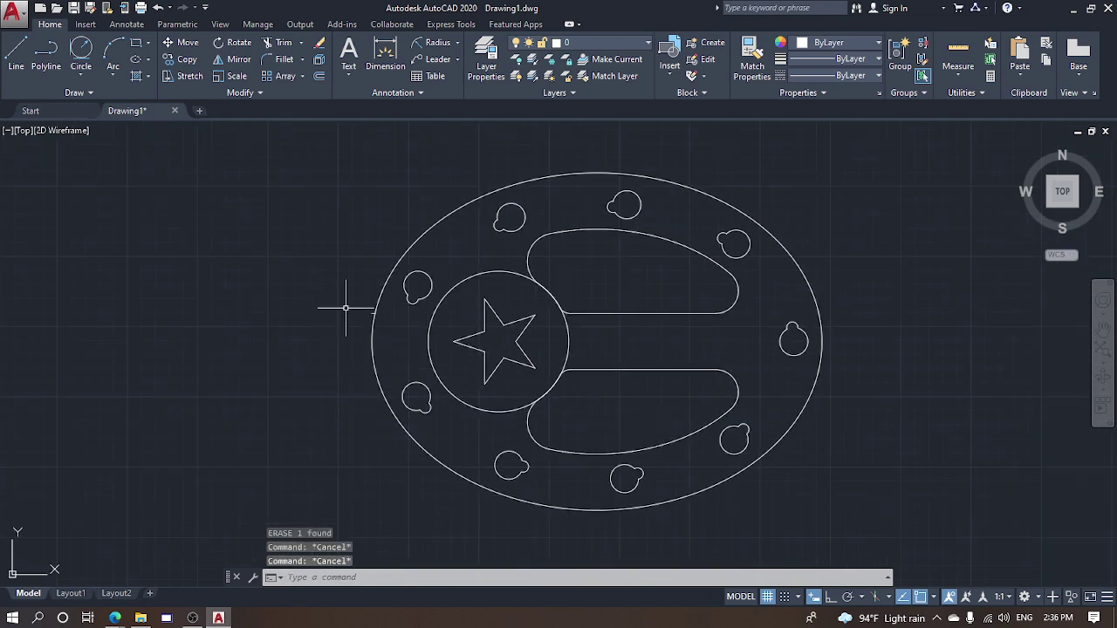
{"action": "left_click", "coordinate": [324, 298]}
{"action": "left_click", "coordinate": [395, 333]}
{"action": "type", "text": "E"}
{"action": "key", "text": "Return"}
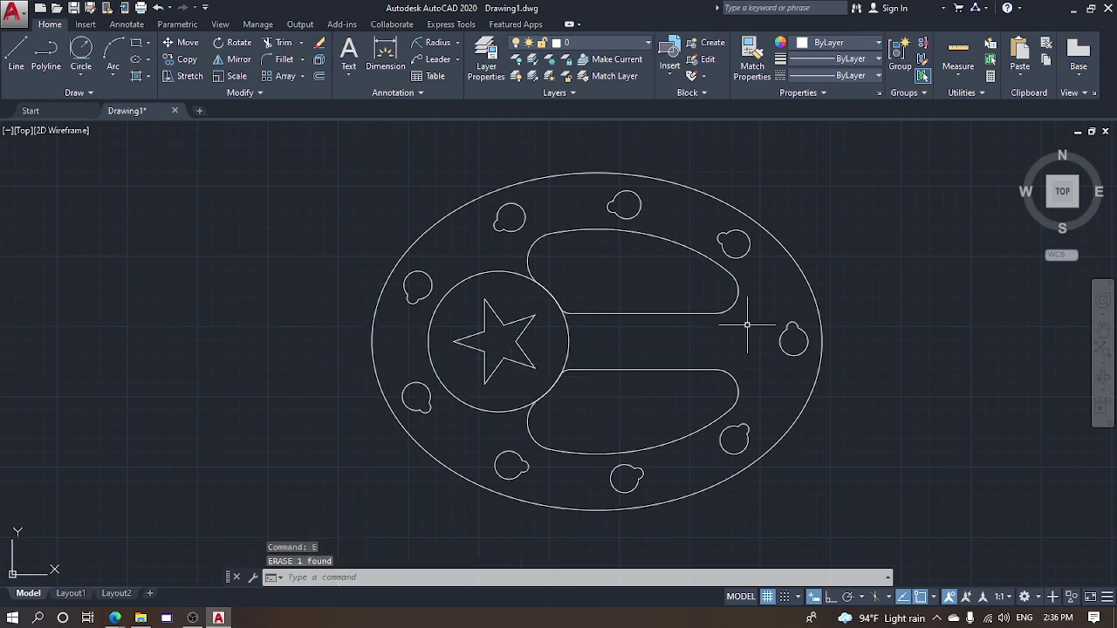
{"action": "scroll", "coordinate": [613, 516], "scroll_direction": "down", "scroll_amount": 2}
{"action": "scroll", "coordinate": [711, 312], "scroll_direction": "up", "scroll_amount": 3}
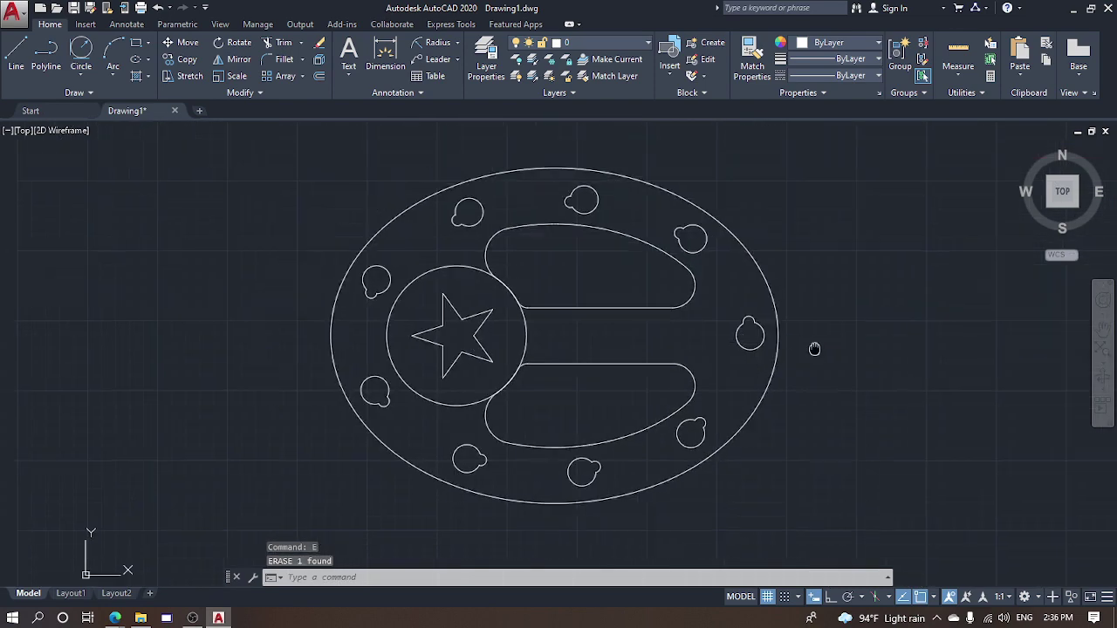